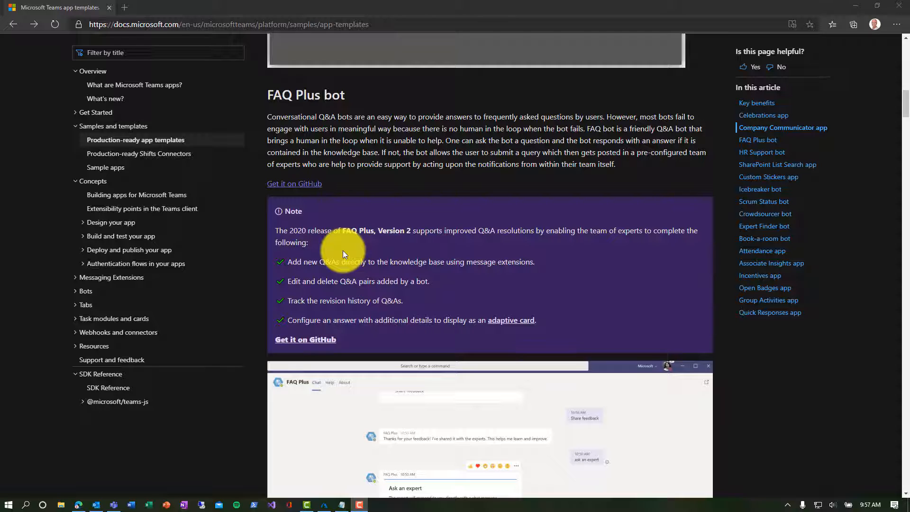
Step: Open the FAQ Plus v2 GitHub wiki's Deployment Guide at Step 1: Register Azure AD applications
{"action": "left_click", "coordinate": [318, 341]}
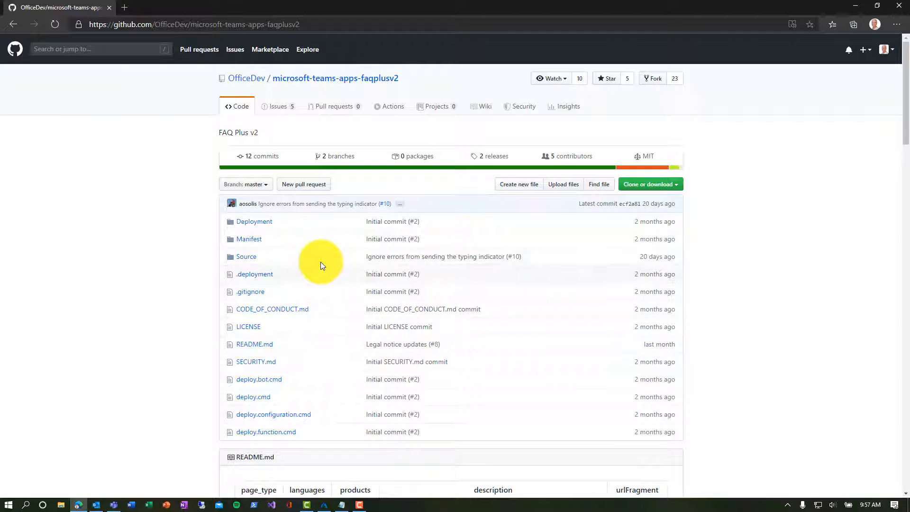
{"action": "left_click", "coordinate": [487, 109]}
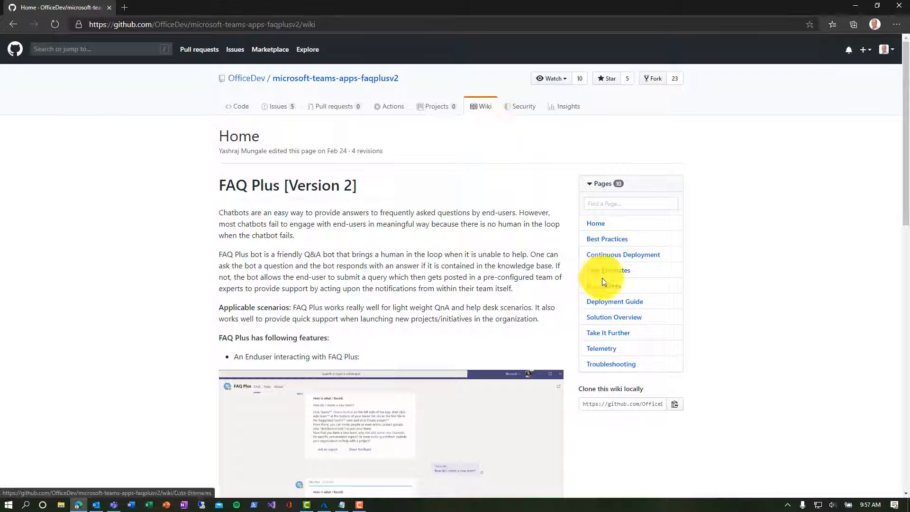
{"action": "left_click", "coordinate": [610, 303]}
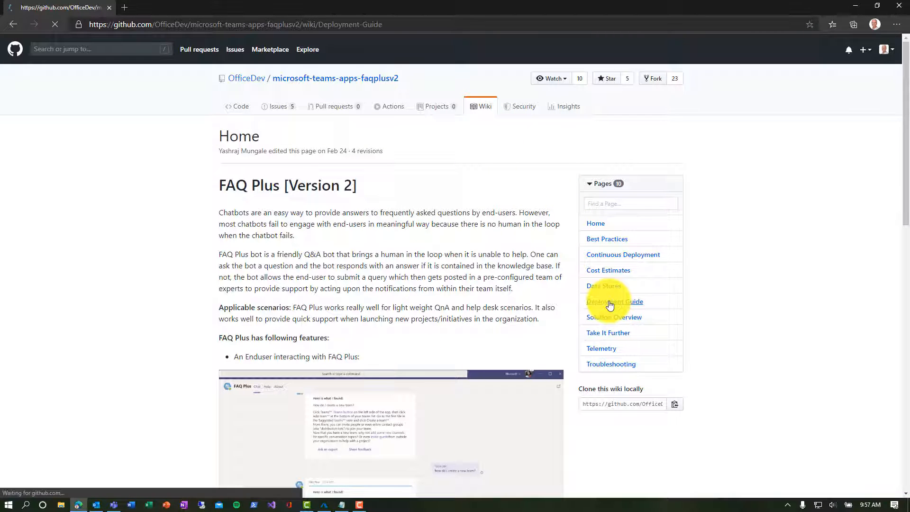
{"action": "scroll", "coordinate": [434, 265], "scroll_direction": "down", "scroll_amount": 3}
{"action": "scroll", "coordinate": [434, 268], "scroll_direction": "down", "scroll_amount": 4}
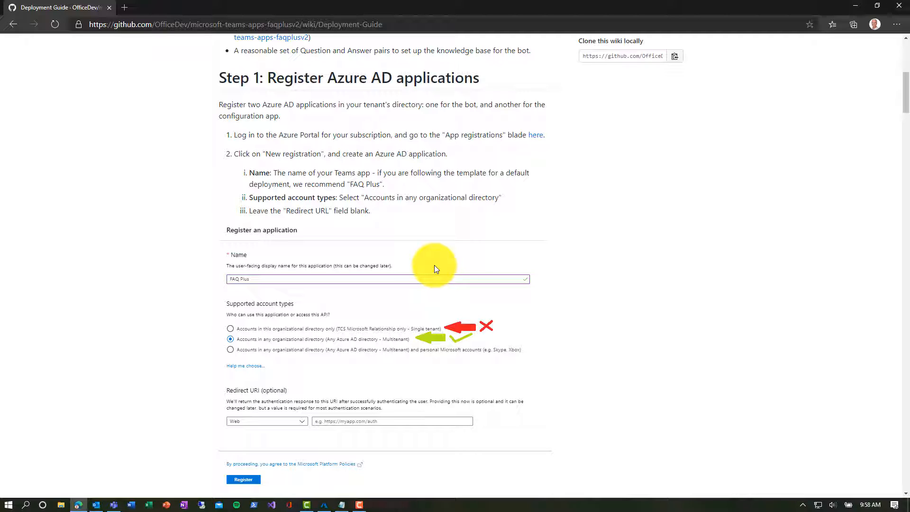
{"action": "left_click", "coordinate": [324, 504]}
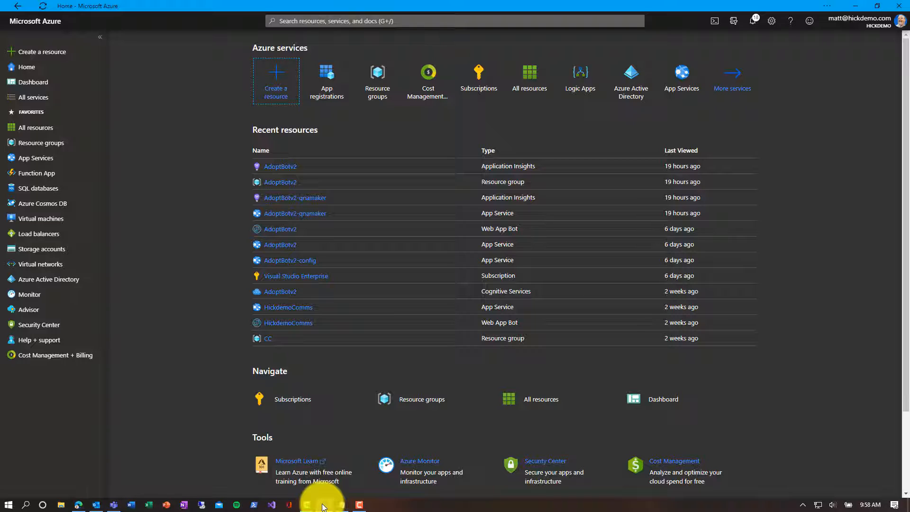
Step: Create a new app registration named TeamsBot with the Multitenant account type
{"action": "left_click", "coordinate": [330, 88]}
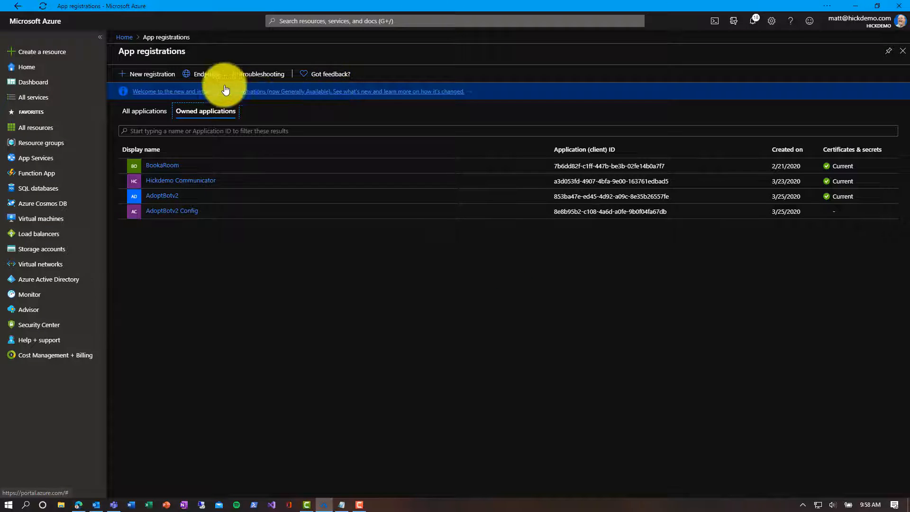
{"action": "left_click", "coordinate": [151, 75]}
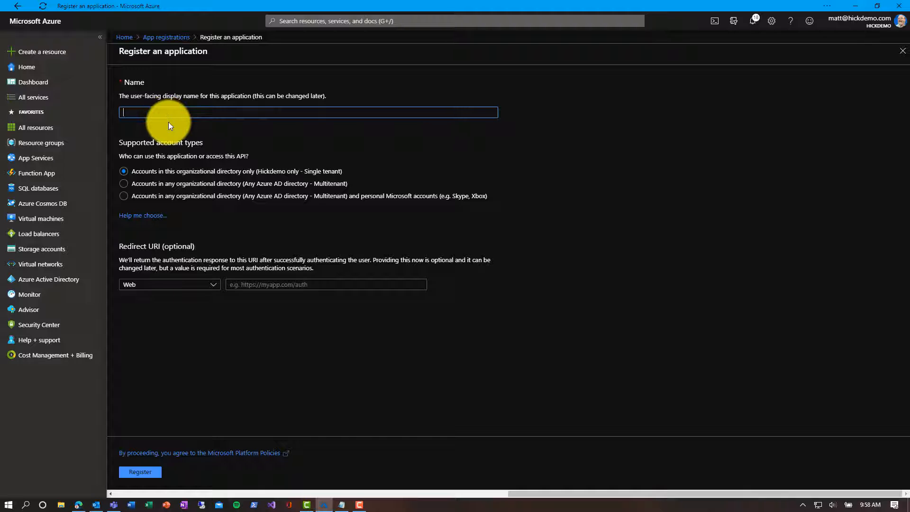
{"action": "type", "text": "TeamsBot"}
{"action": "left_click", "coordinate": [185, 189]}
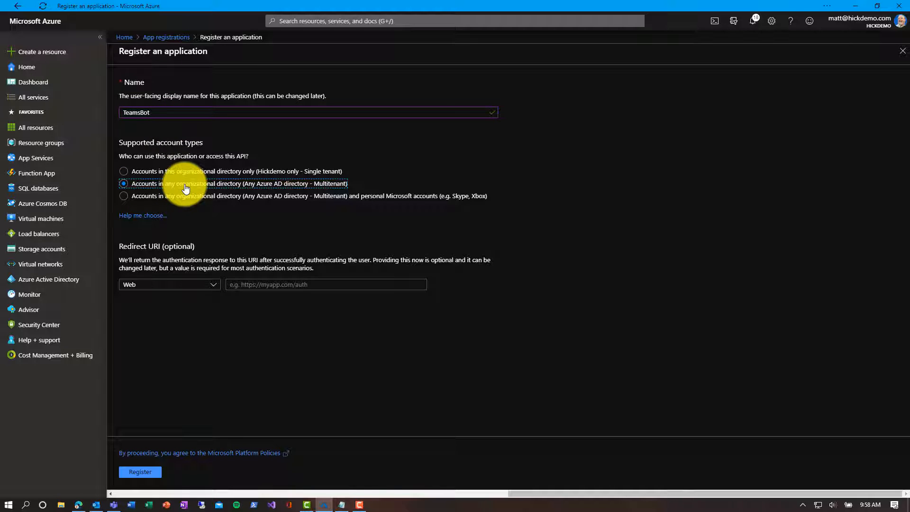
{"action": "left_click", "coordinate": [147, 472]}
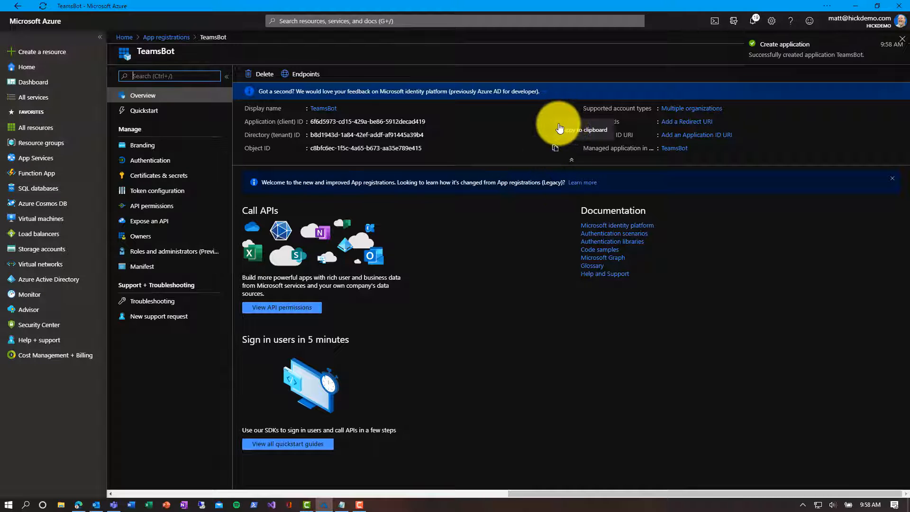
Step: Copy TeamsBot's application (client) ID into Notepad, labelled 'bot client id'
{"action": "left_click", "coordinate": [555, 123]}
{"action": "left_click", "coordinate": [339, 506]}
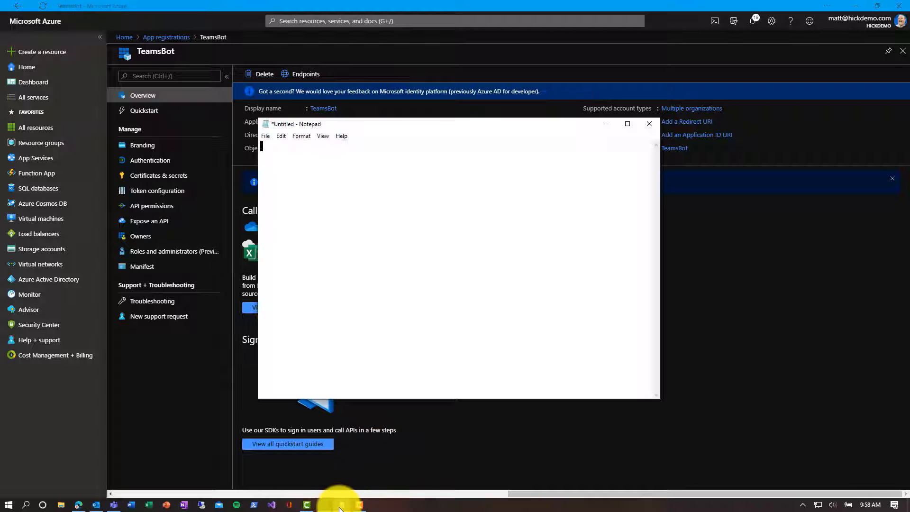
{"action": "key", "text": "ctrl+v"}
{"action": "type", "text": "- "}
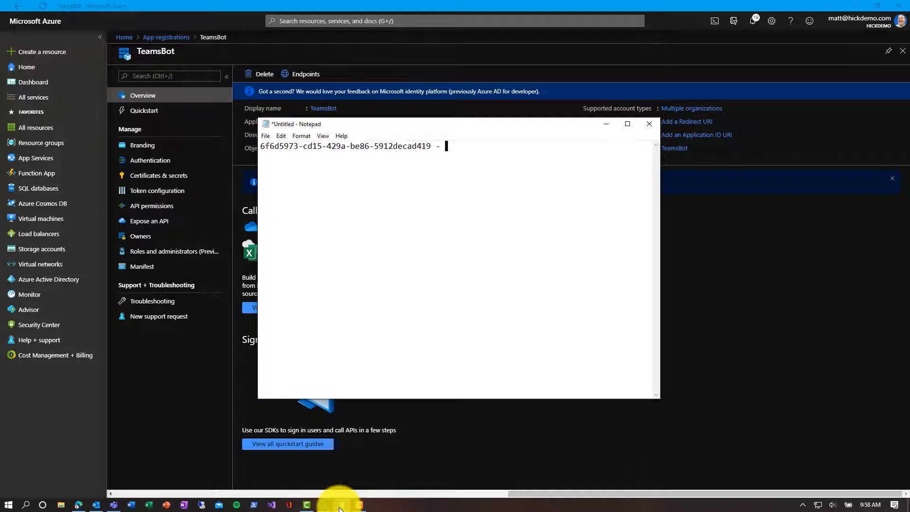
{"action": "type", "text": "bot client id"}
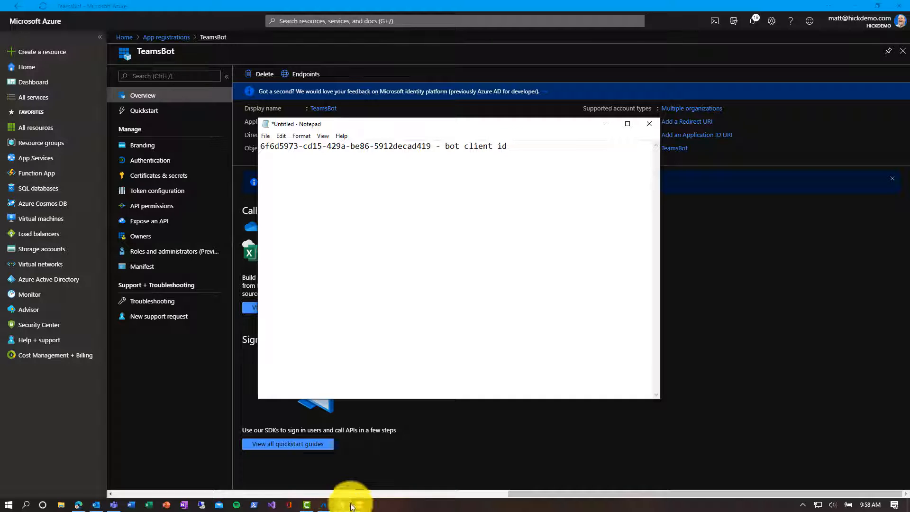
{"action": "left_click", "coordinate": [741, 282]}
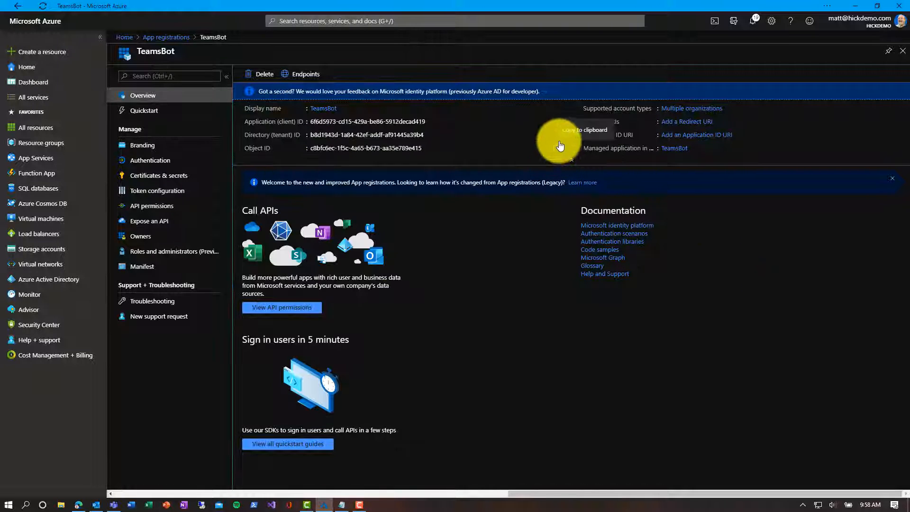
Step: Add TeamsBot's directory (tenant) ID to Notepad on a new line, labelled 'dir id'
{"action": "left_click", "coordinate": [555, 136]}
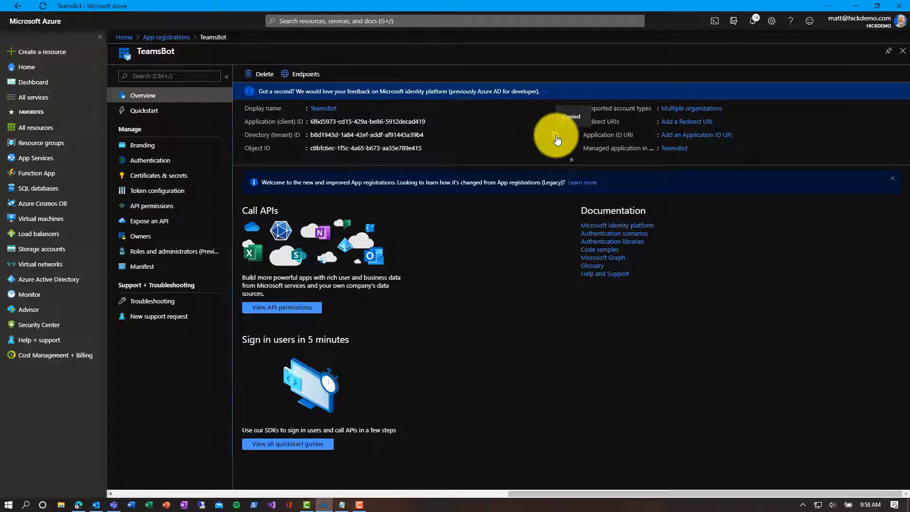
{"action": "left_click", "coordinate": [341, 505]}
{"action": "key", "text": "Return"}
{"action": "key", "text": "ctrl+v"}
{"action": "type", "text": "- dir id"}
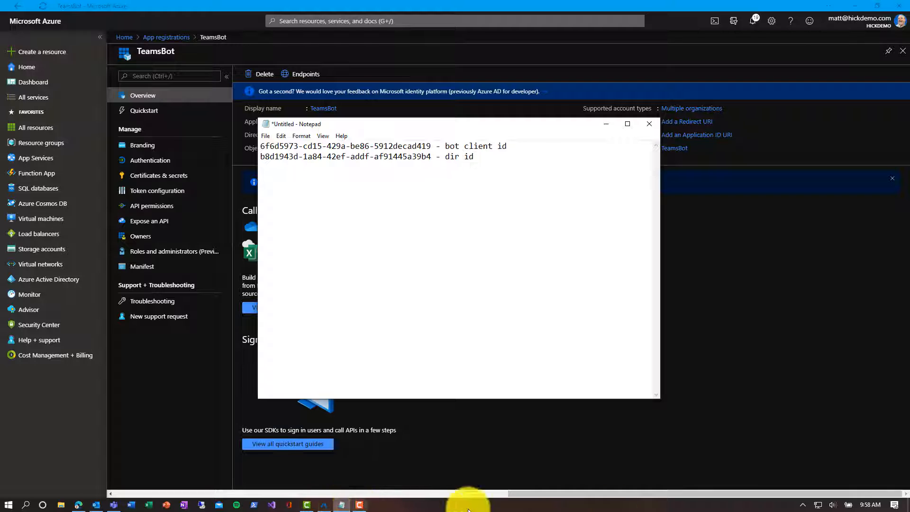
{"action": "left_click", "coordinate": [751, 407]}
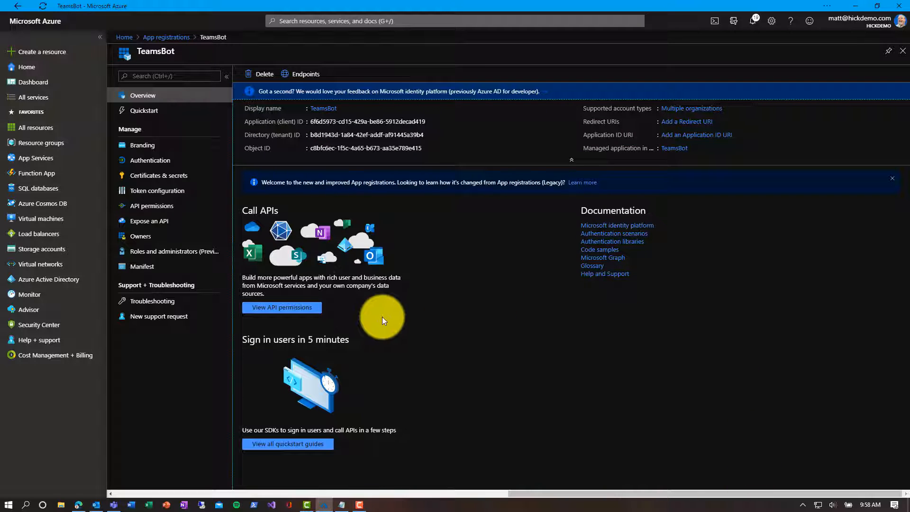
{"action": "left_click", "coordinate": [172, 183]}
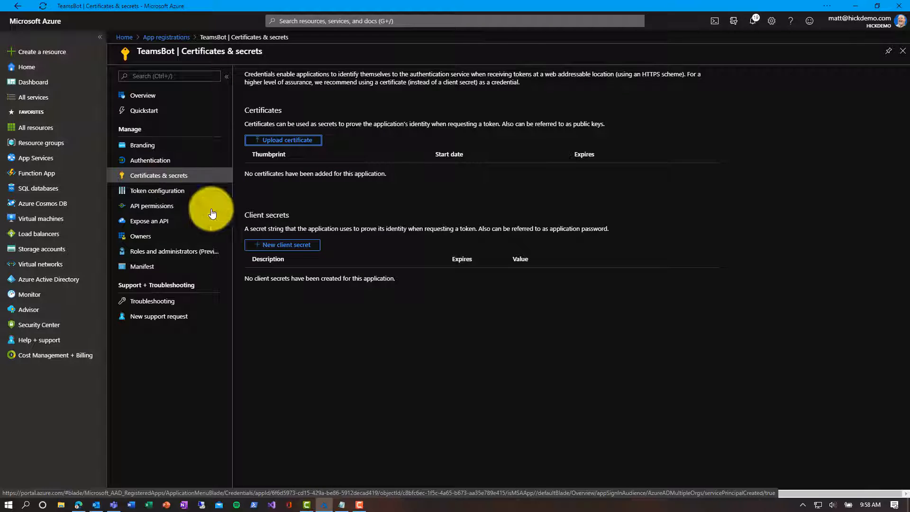
Step: Add a TeamsBot client secret set to Never expire and paste its value into Notepad as 'bot secret'
{"action": "left_click", "coordinate": [257, 245]}
{"action": "left_click", "coordinate": [259, 168]}
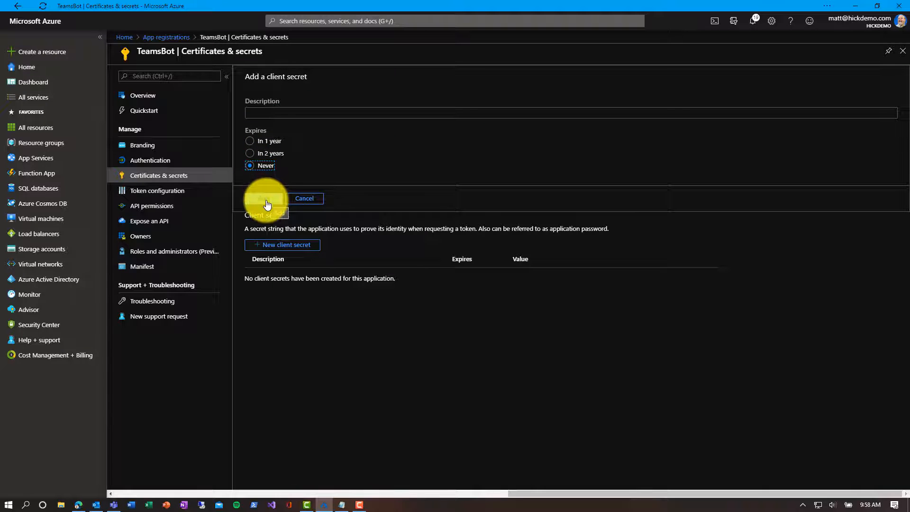
{"action": "left_click", "coordinate": [266, 199]}
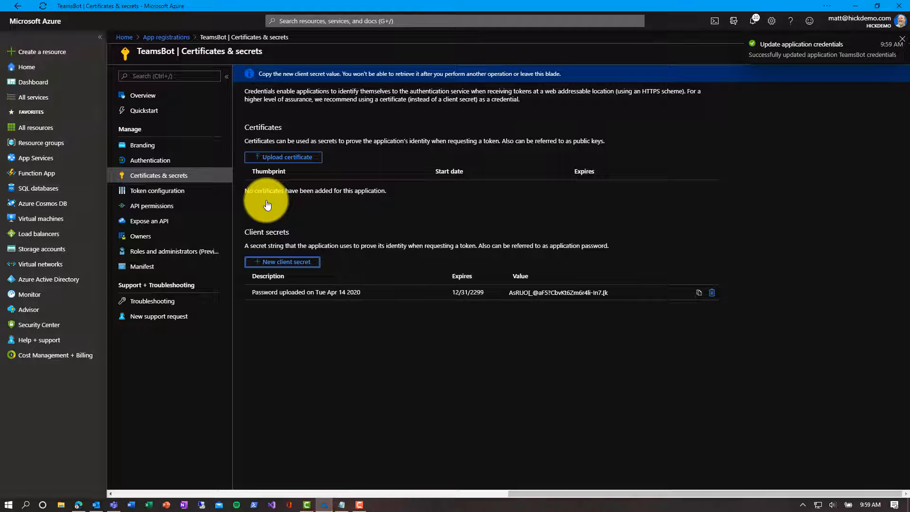
{"action": "left_click", "coordinate": [699, 294]}
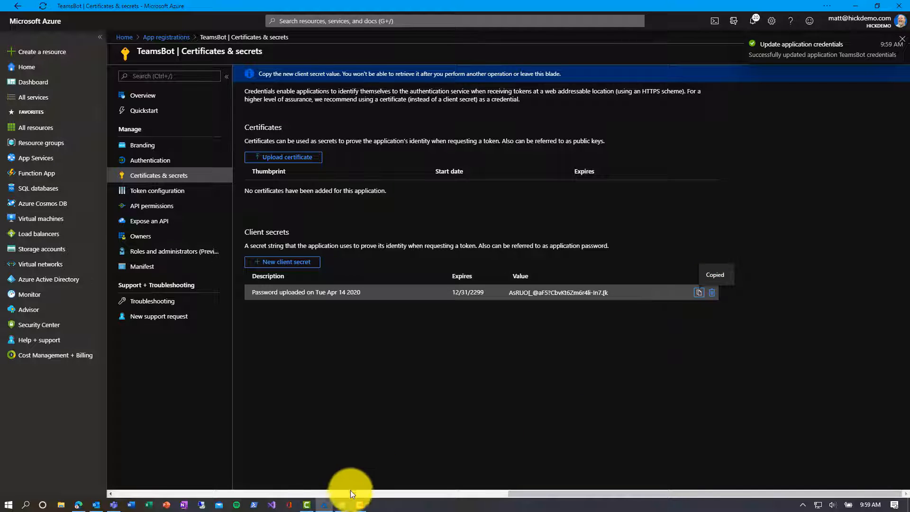
{"action": "left_click", "coordinate": [342, 504]}
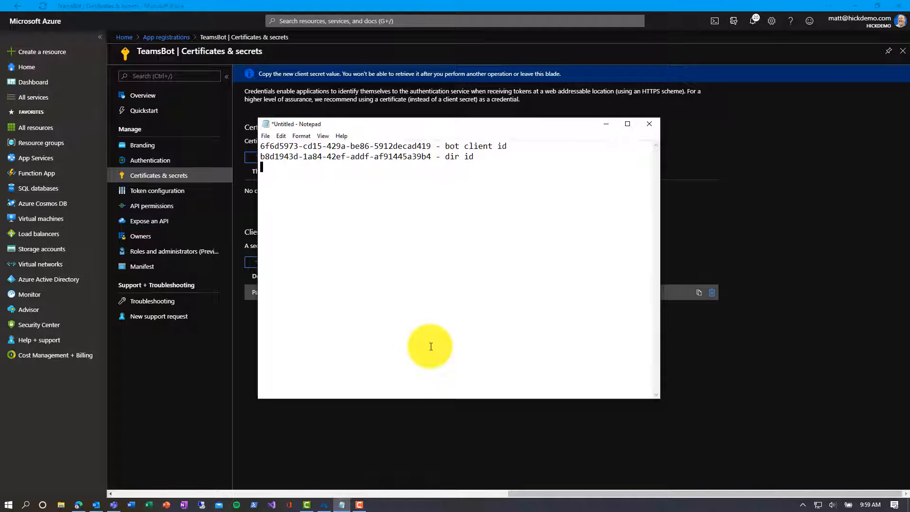
{"action": "key", "text": "ctrl+v"}
{"action": "type", "text": "- bot secret"}
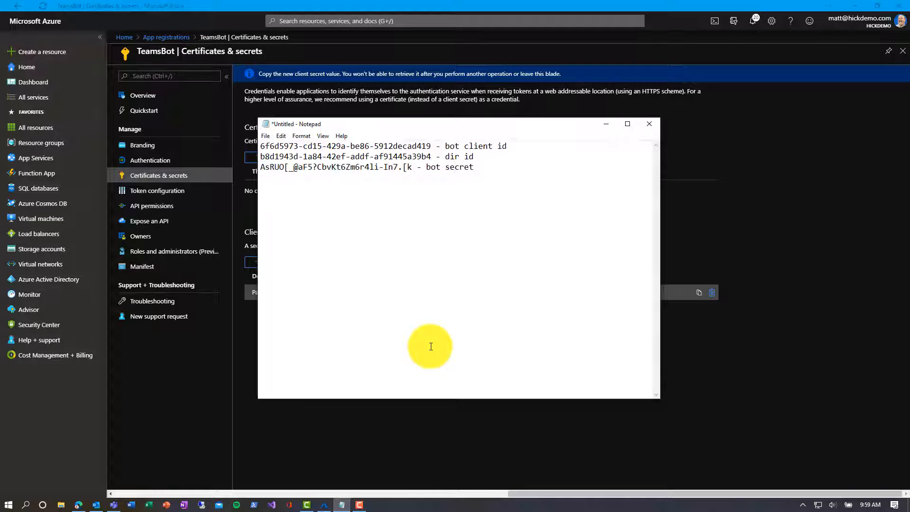
{"action": "left_click", "coordinate": [362, 438]}
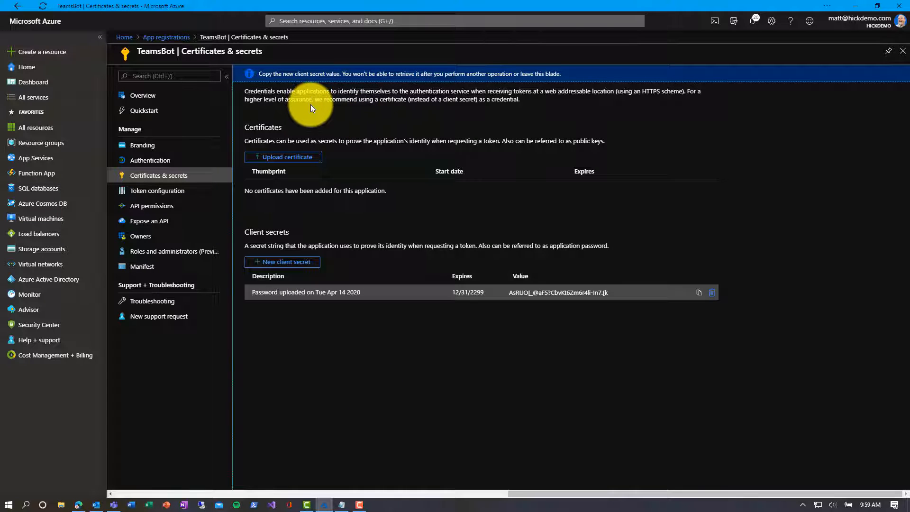
Step: Register a second multitenant application named TeamsBot Config
{"action": "left_click", "coordinate": [187, 45]}
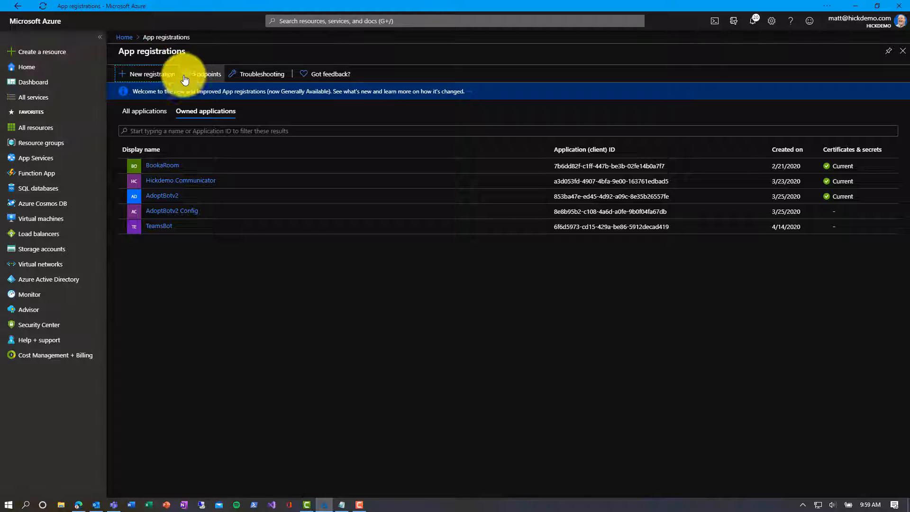
{"action": "left_click", "coordinate": [152, 74]}
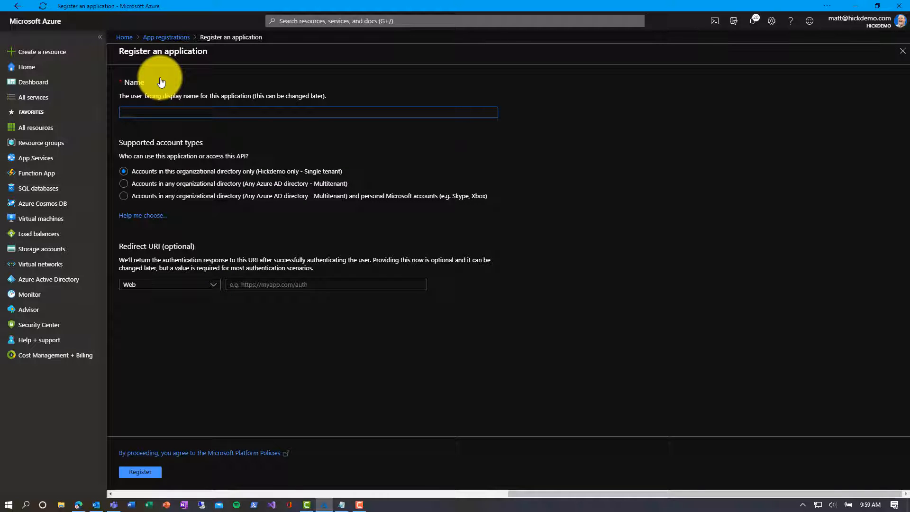
{"action": "type", "text": "TeamsBot Config"}
{"action": "left_click", "coordinate": [161, 183]}
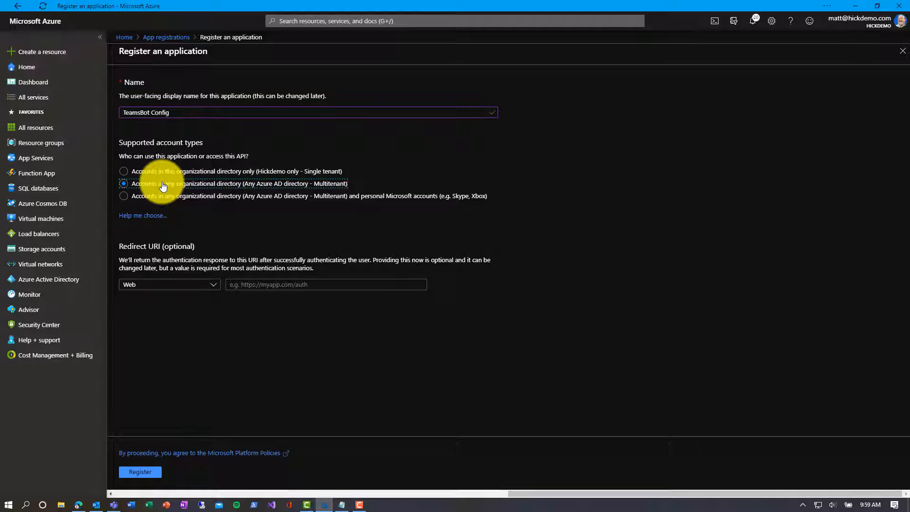
{"action": "left_click", "coordinate": [156, 474]}
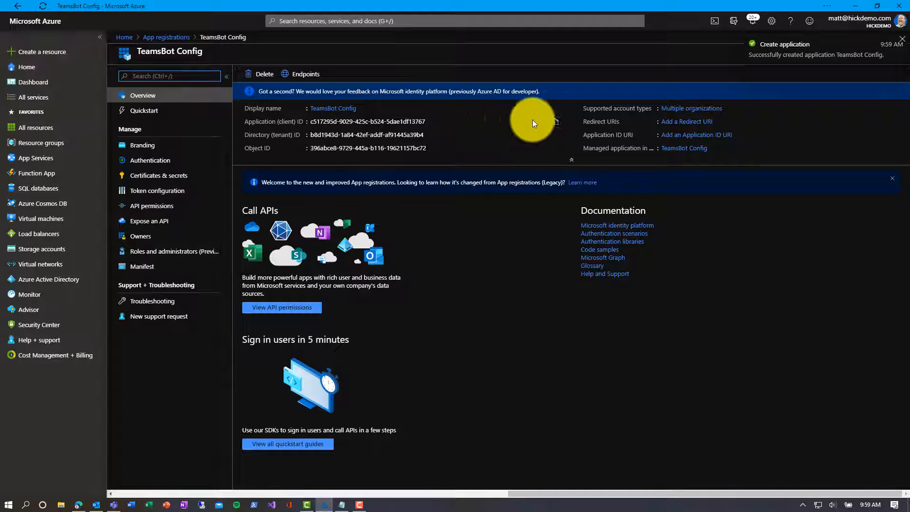
Step: Copy TeamsBot Config's client ID into Notepad on a new line, labelled 'config app id'
{"action": "left_click", "coordinate": [555, 121]}
{"action": "left_click", "coordinate": [555, 122]}
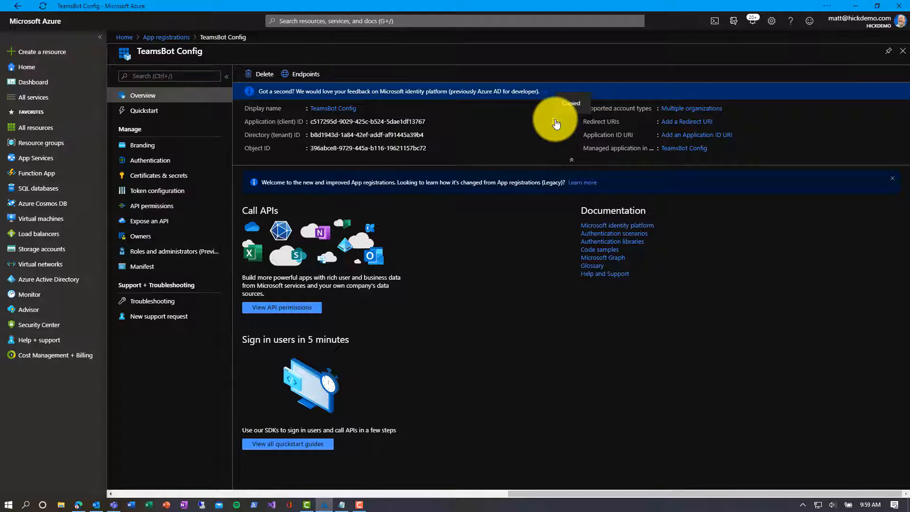
{"action": "left_click", "coordinate": [339, 505]}
{"action": "key", "text": "Return"}
{"action": "key", "text": "ctrl+v"}
{"action": "type", "text": "- config ap"}
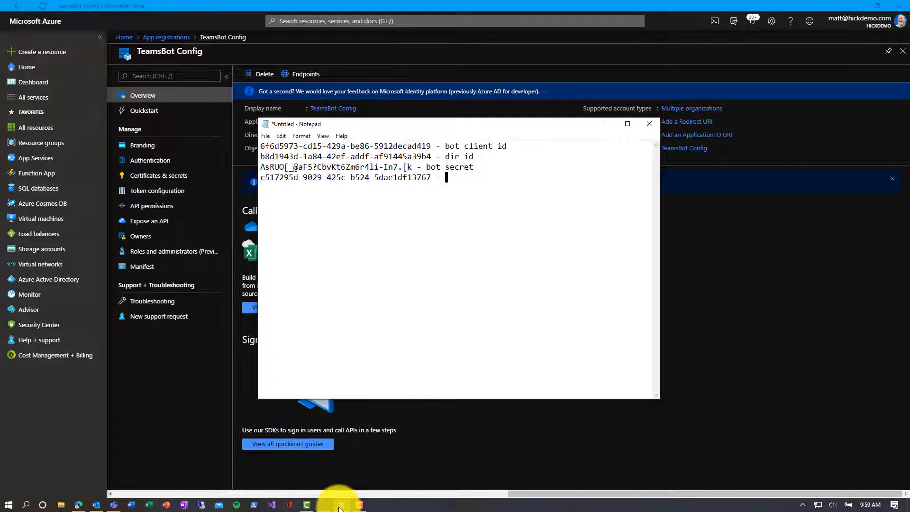
{"action": "type", "text": "p id"}
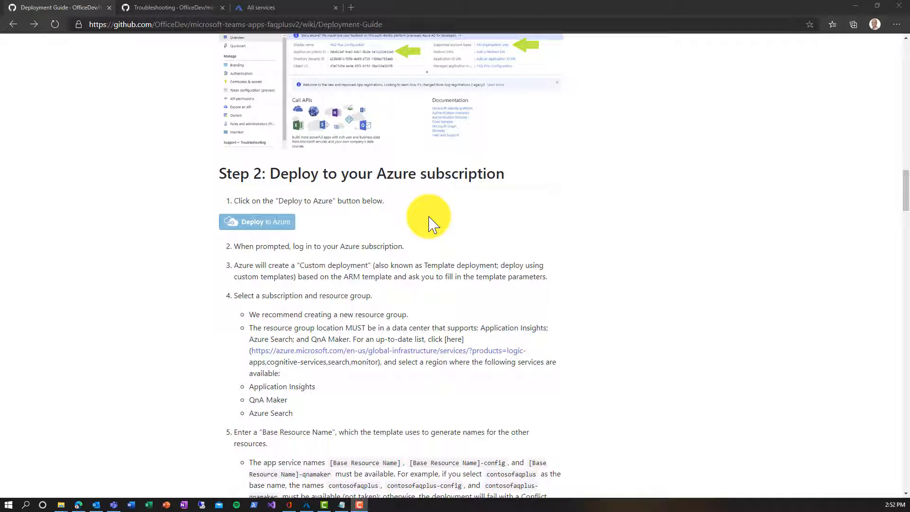
Step: Launch the FAQ Plus template's Custom deployment in Azure from the GitHub guide
{"action": "left_click", "coordinate": [287, 228]}
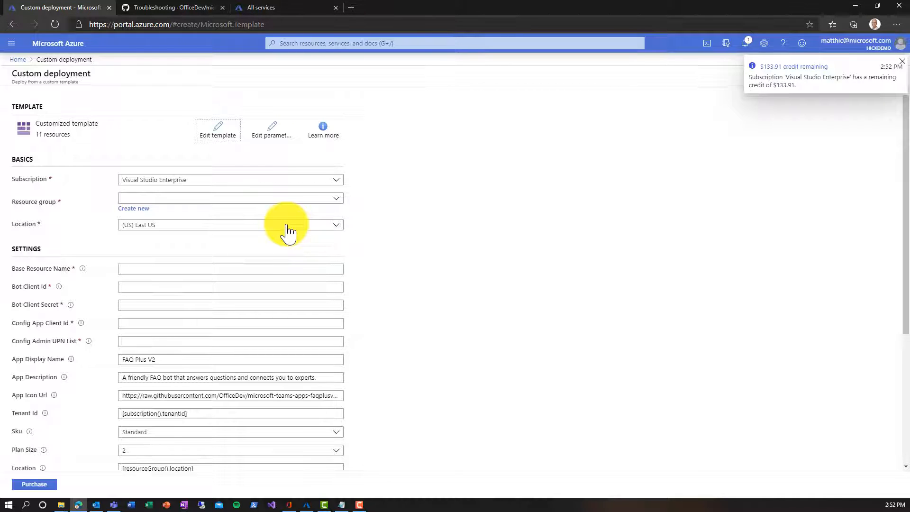
{"action": "left_click", "coordinate": [134, 208]}
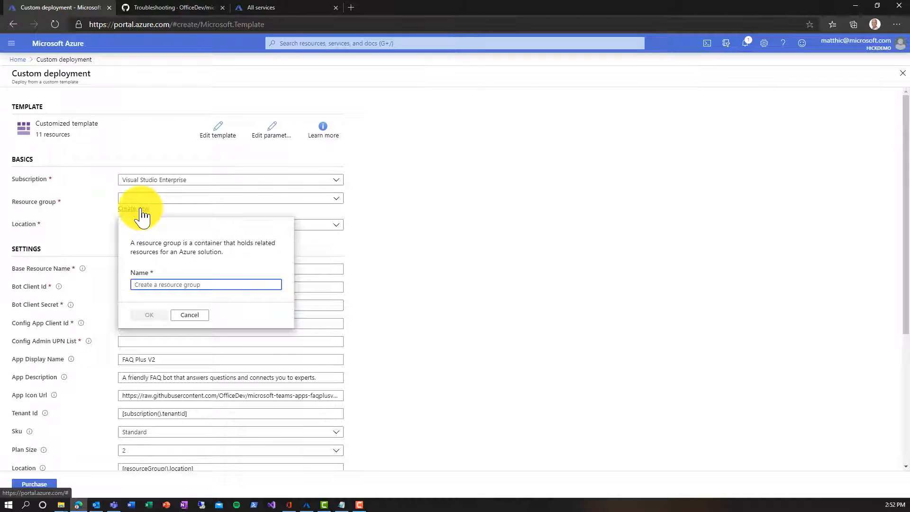
Step: Create the TeamsBot resource group, then read GitHub's troubleshooting note on existing app service names
{"action": "type", "text": "Tea"}
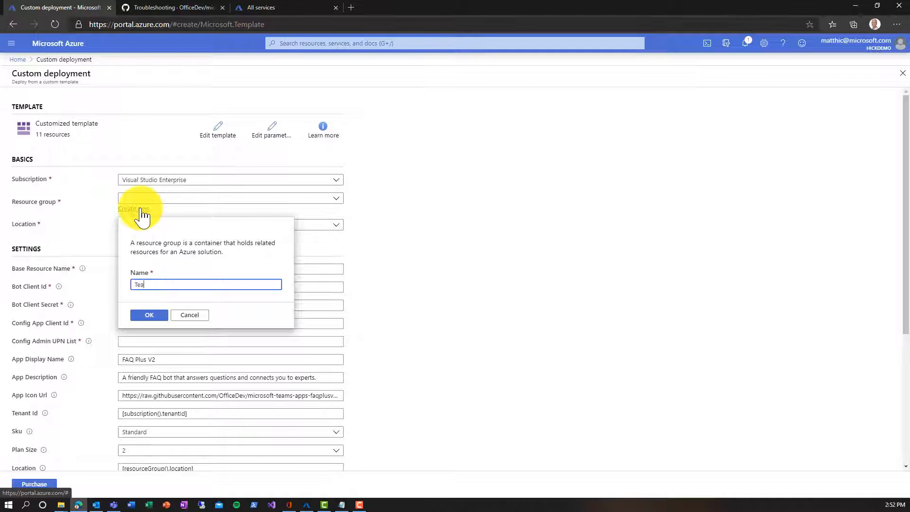
{"action": "type", "text": "msBot"}
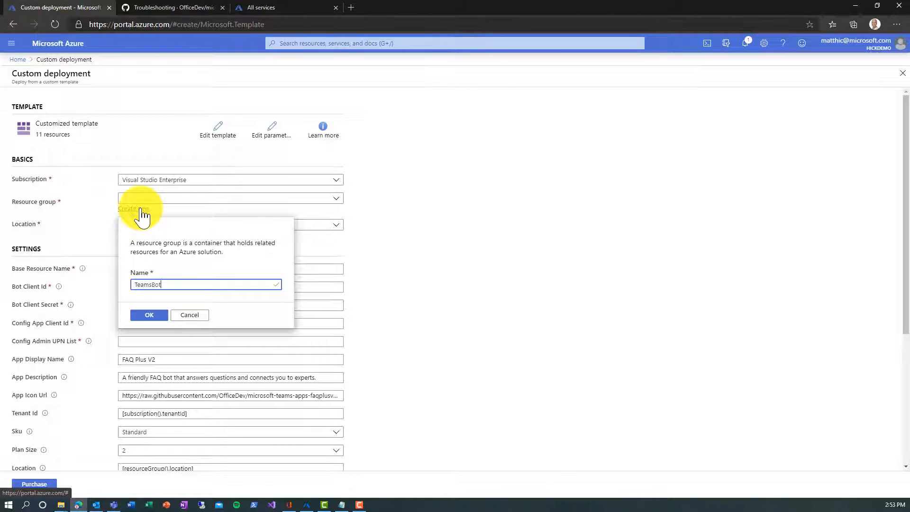
{"action": "left_click", "coordinate": [144, 315]}
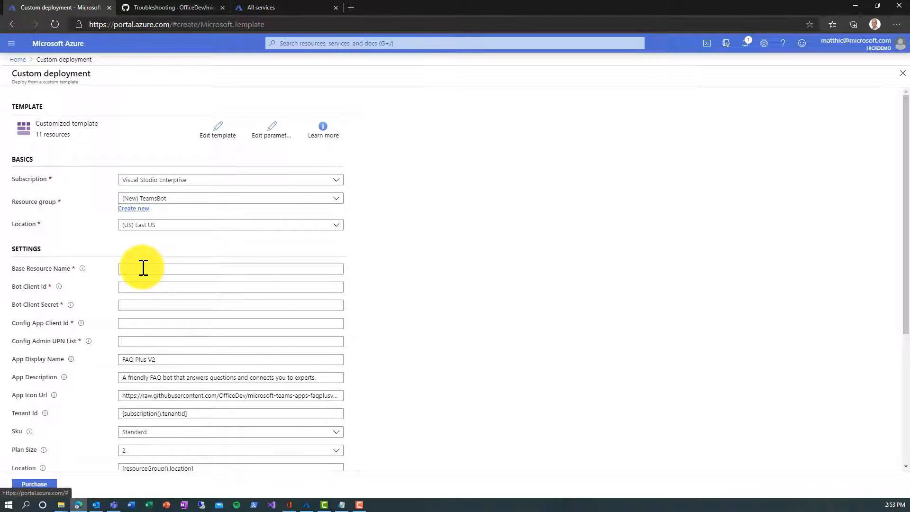
{"action": "left_click", "coordinate": [192, 11]}
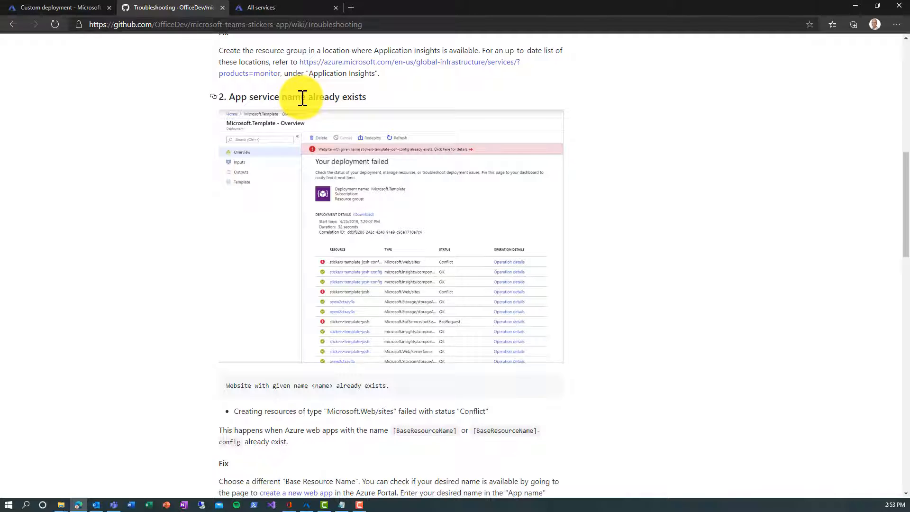
{"action": "left_click", "coordinate": [290, 8]}
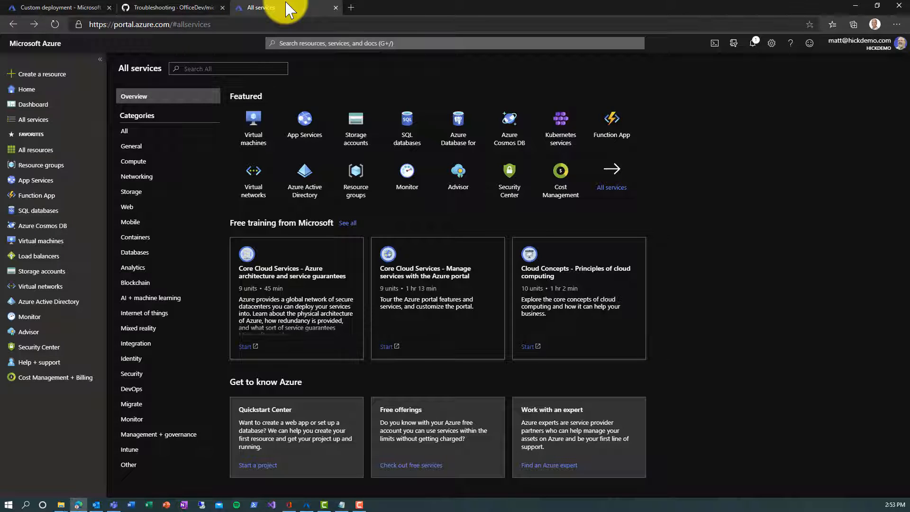
Step: Test Web App names in App Services: 'teamsbot' is taken, 'hickteamsbot' is available
{"action": "left_click", "coordinate": [301, 127]}
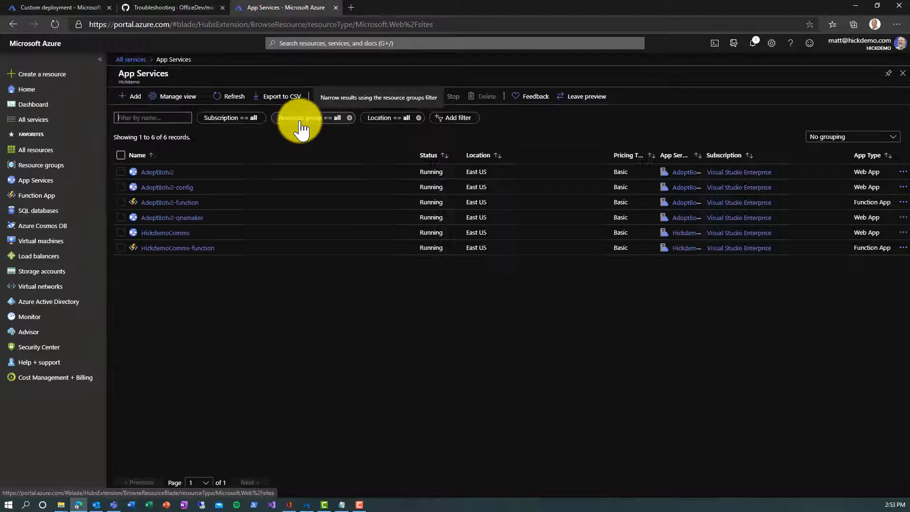
{"action": "left_click", "coordinate": [136, 98]}
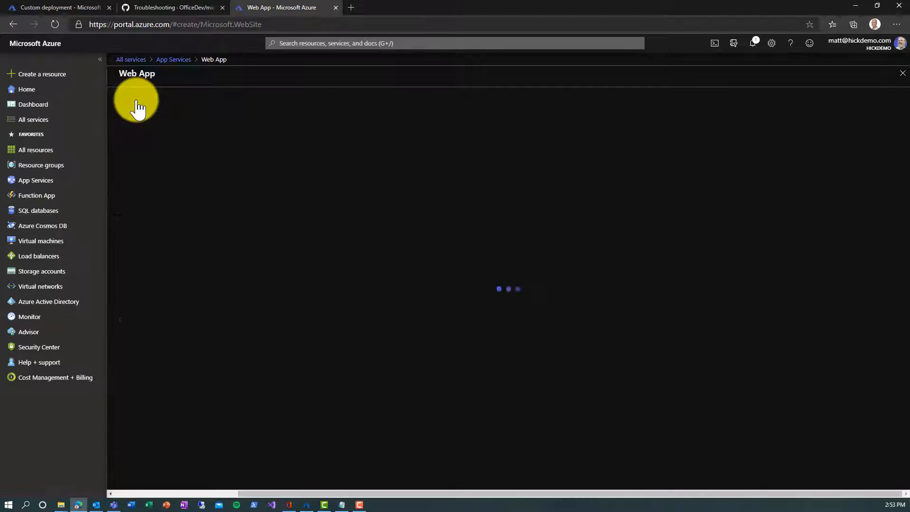
{"action": "left_click", "coordinate": [289, 262]}
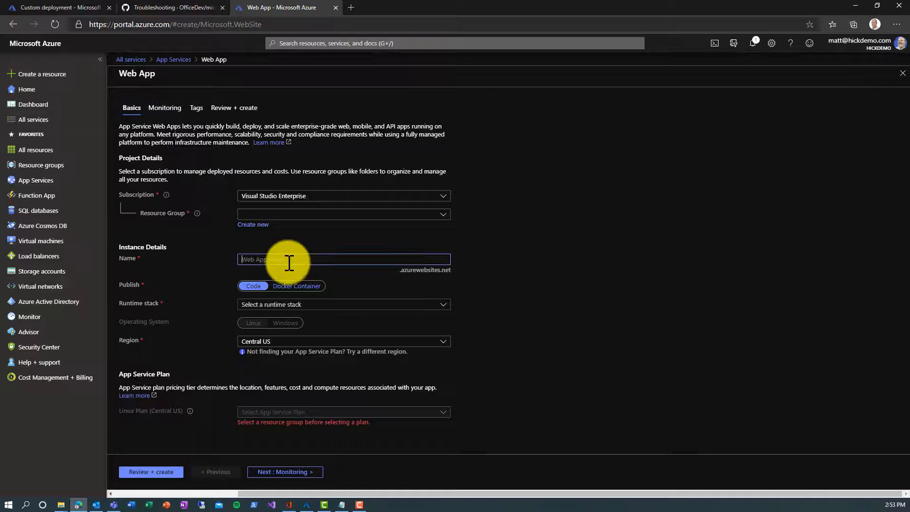
{"action": "type", "text": "teamsbo"}
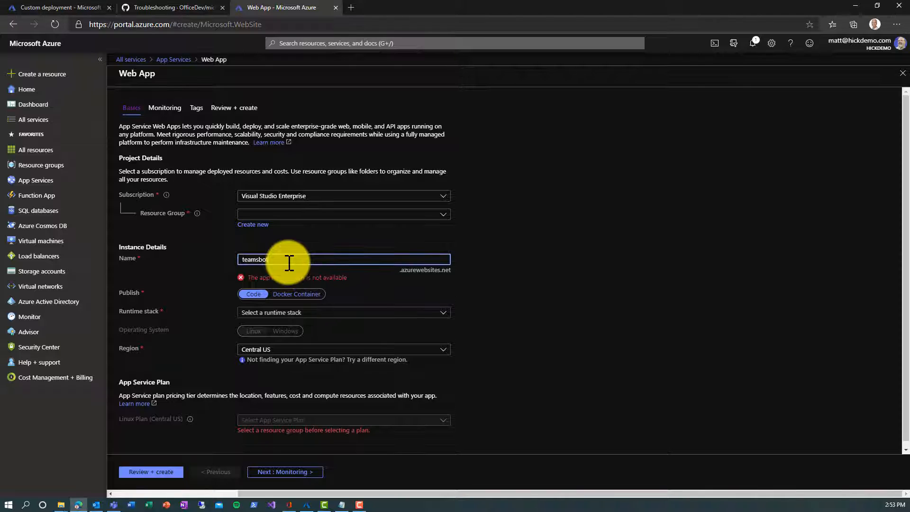
{"action": "type", "text": "t"}
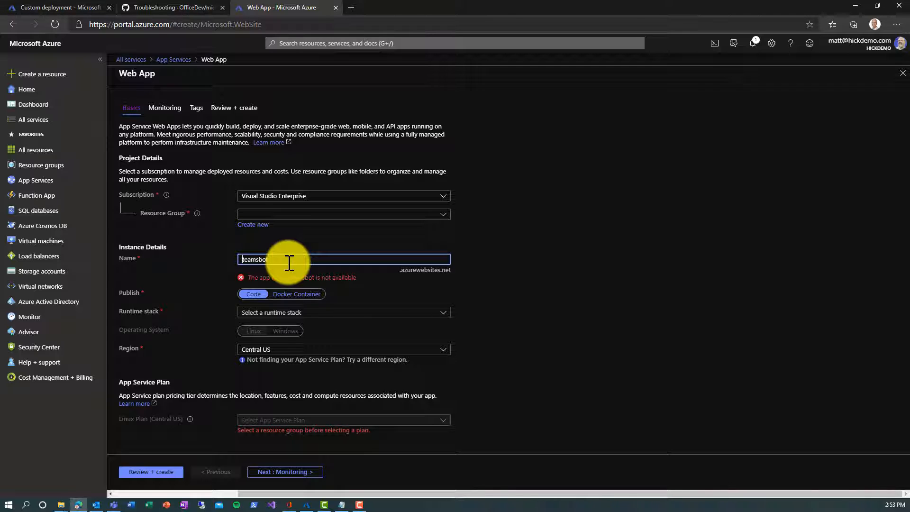
{"action": "type", "text": "hick"}
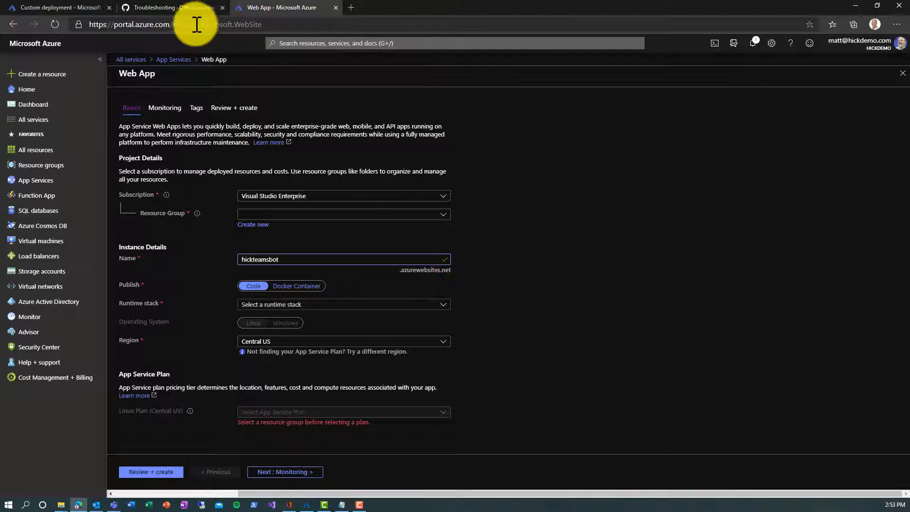
{"action": "left_click", "coordinate": [90, 10]}
{"action": "left_click", "coordinate": [183, 270]}
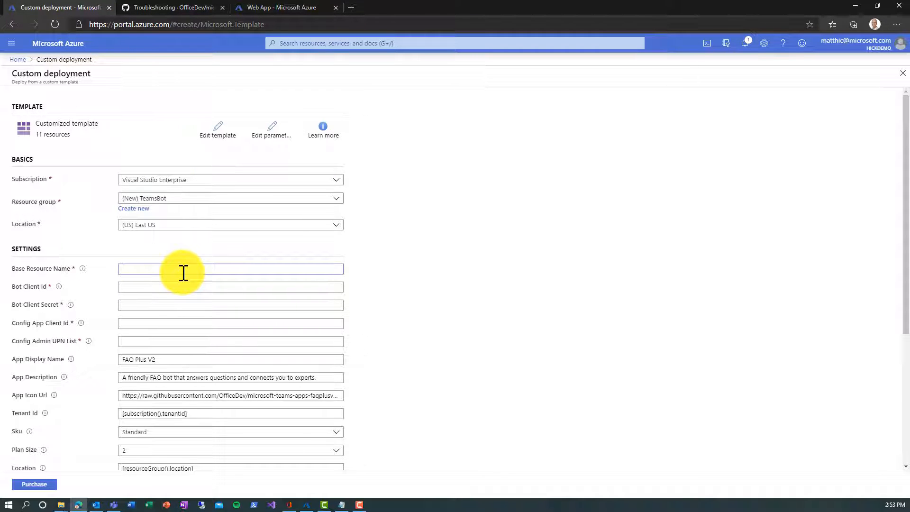
Step: Enter hickteamsbot as Base Resource Name and paste the bot client ID from Notepad
{"action": "type", "text": "hickteamsbot"}
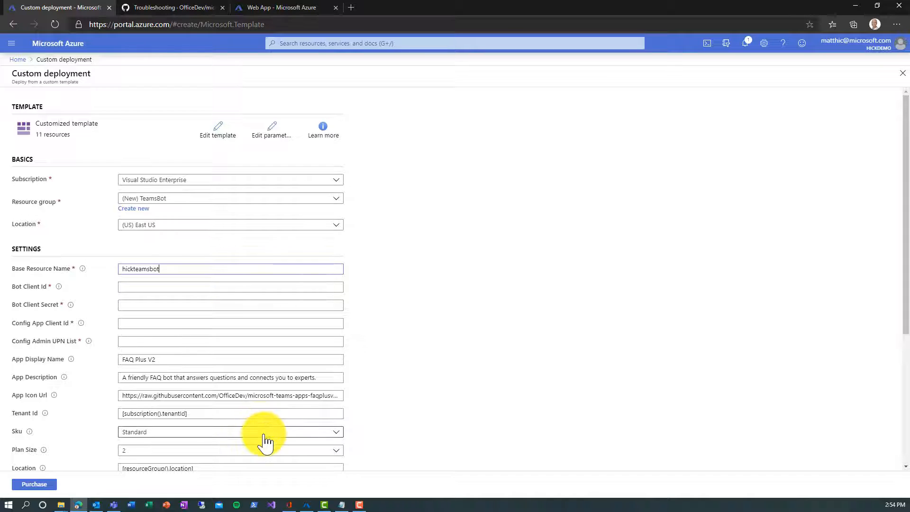
{"action": "left_click", "coordinate": [342, 505]}
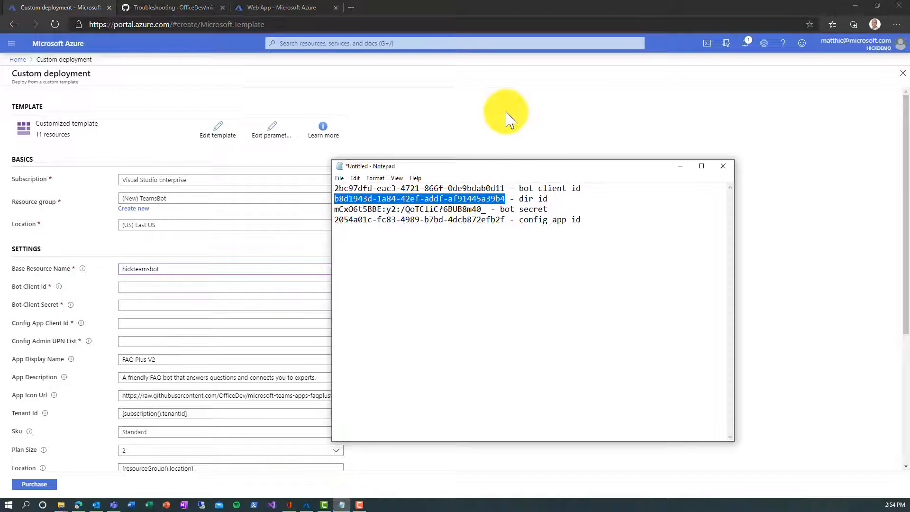
{"action": "left_click_drag", "start_coordinate": [505, 188], "coordinate": [332, 189]}
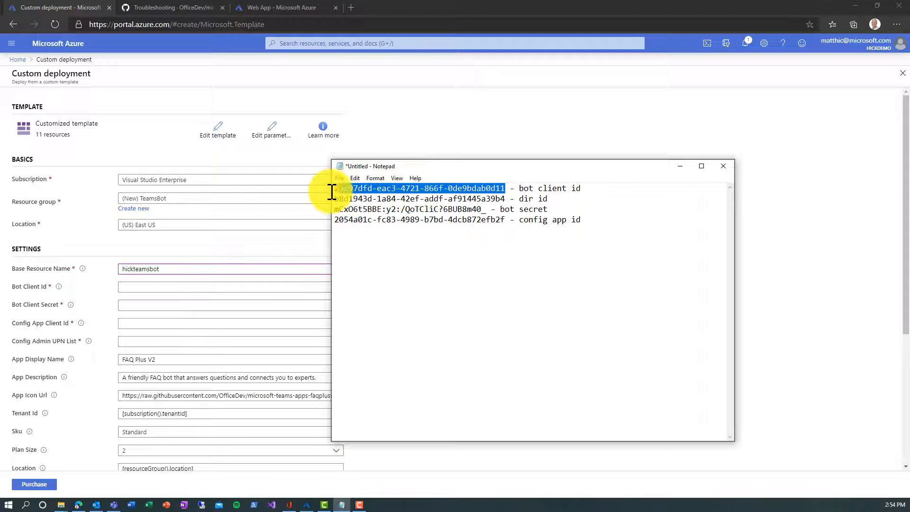
{"action": "key", "text": "ctrl+c"}
{"action": "left_click", "coordinate": [211, 287]}
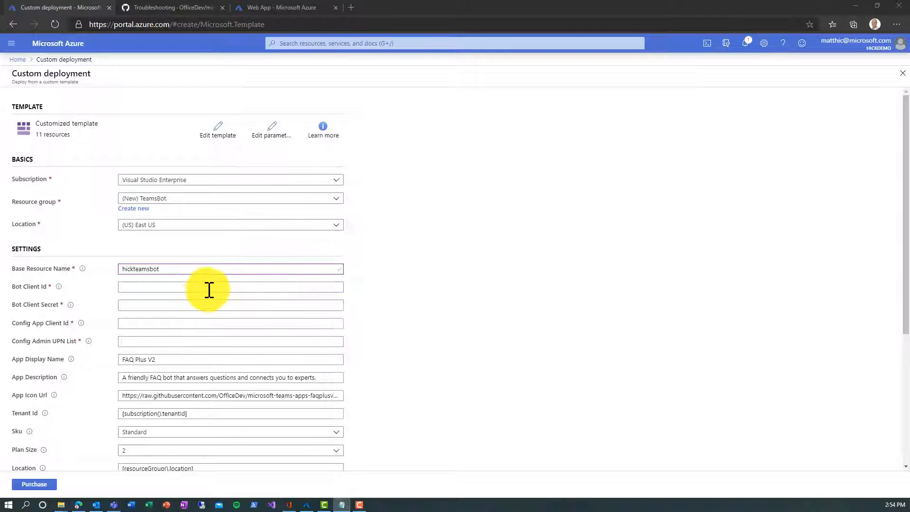
{"action": "key", "text": "ctrl+v"}
Step: Paste the bot secret and config app client ID from Notepad into their form fields
{"action": "left_click", "coordinate": [341, 504]}
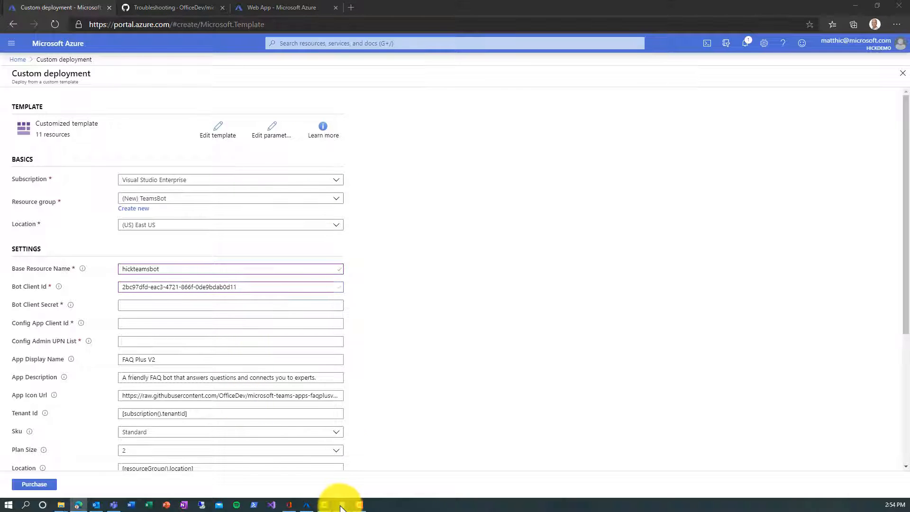
{"action": "left_click_drag", "start_coordinate": [486, 209], "coordinate": [331, 210]}
{"action": "key", "text": "ctrl+c"}
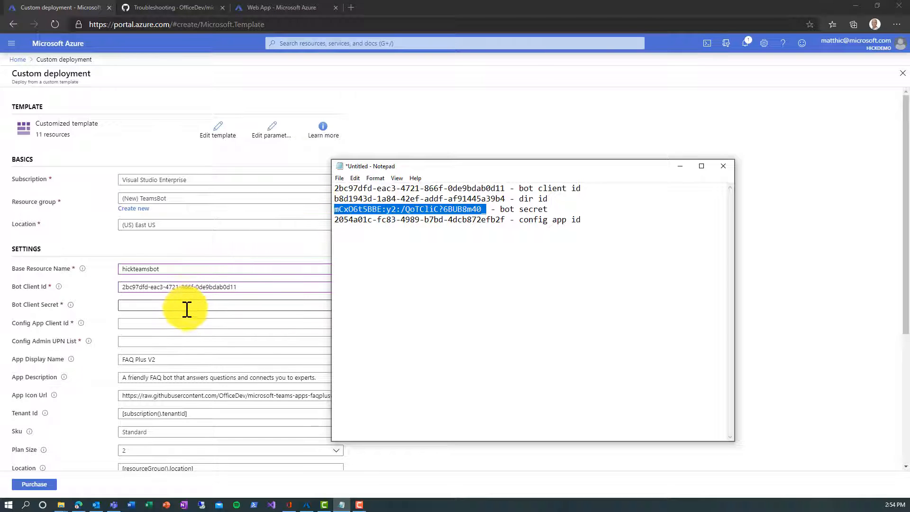
{"action": "left_click", "coordinate": [187, 306]}
{"action": "key", "text": "ctrl+v"}
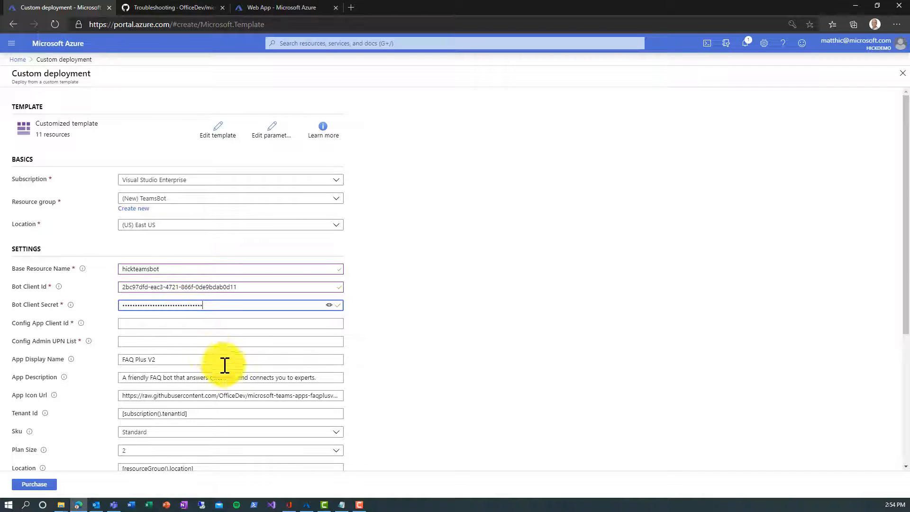
{"action": "left_click", "coordinate": [342, 504]}
{"action": "left_click_drag", "start_coordinate": [505, 219], "coordinate": [330, 220]}
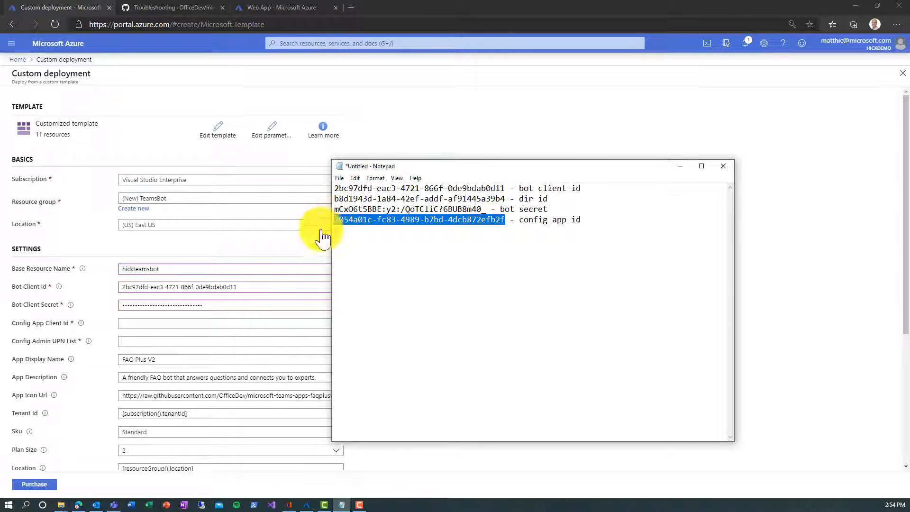
{"action": "left_click", "coordinate": [182, 322]}
{"action": "key", "text": "ctrl+v"}
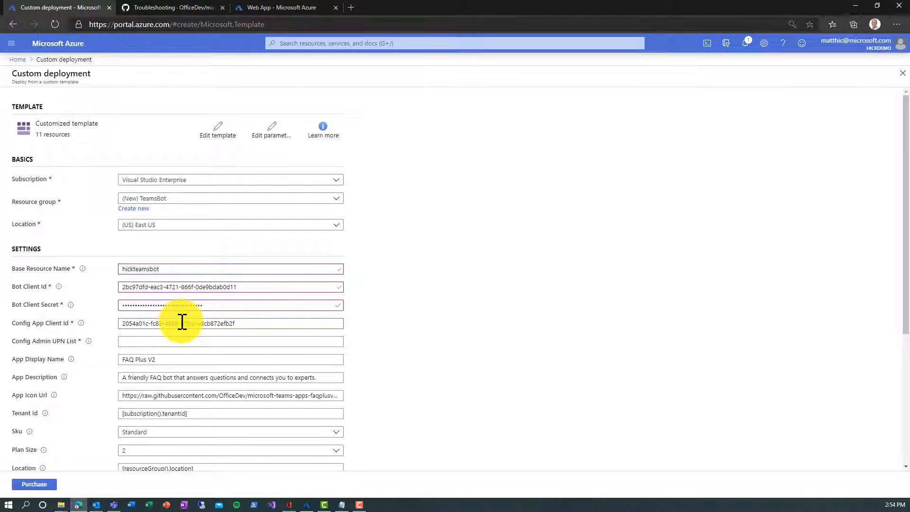
Step: Enter two semicolon-separated admin user e-mail addresses in the Config Admin UPN List
{"action": "left_click", "coordinate": [176, 341]}
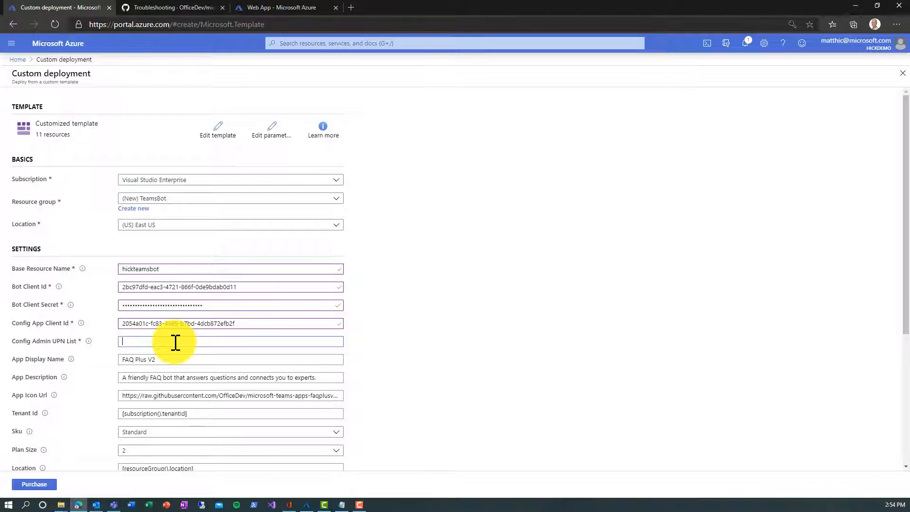
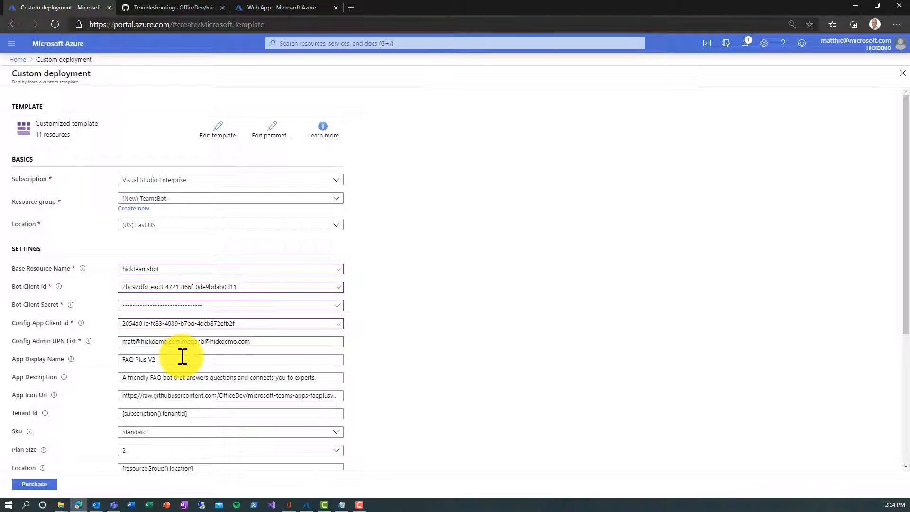
Step: Replace the App Display Name with TeamsBot
{"action": "scroll", "coordinate": [175, 331], "scroll_direction": "down", "scroll_amount": 1}
{"action": "left_click_drag", "start_coordinate": [169, 302], "coordinate": [109, 303]}
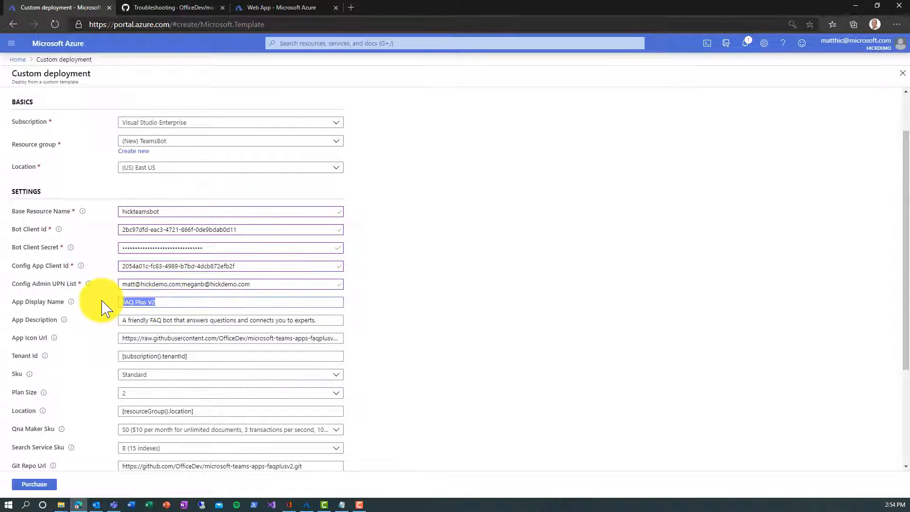
{"action": "type", "text": "TeamsBot"}
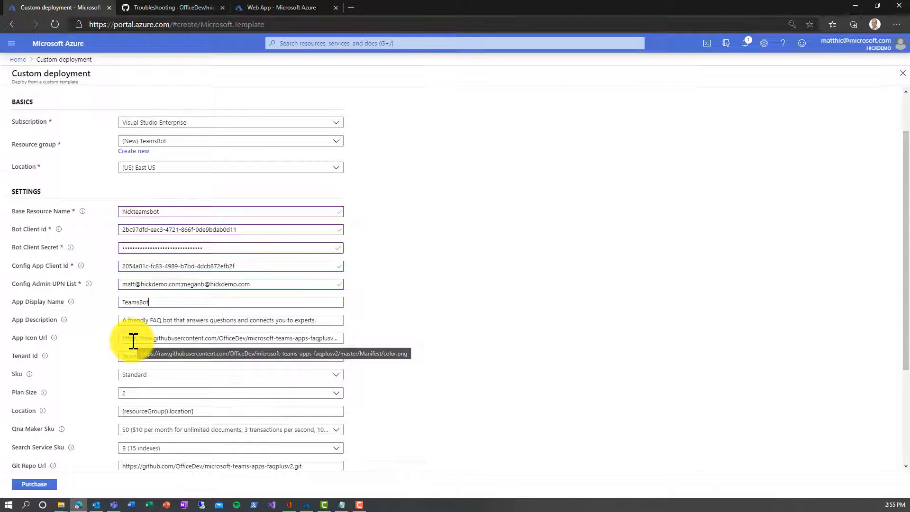
Step: Overwrite the default Tenant Id expression with the directory ID from Notepad
{"action": "scroll", "coordinate": [133, 341], "scroll_direction": "down", "scroll_amount": 1}
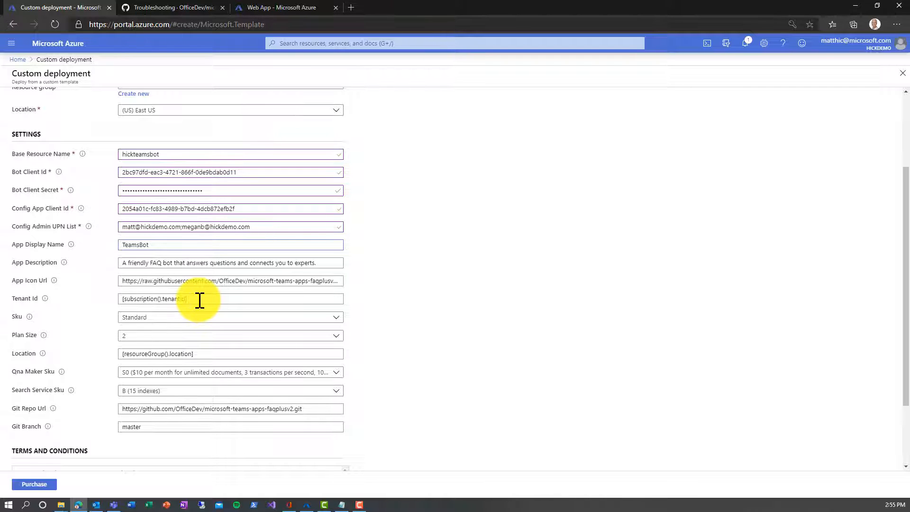
{"action": "left_click", "coordinate": [341, 504]}
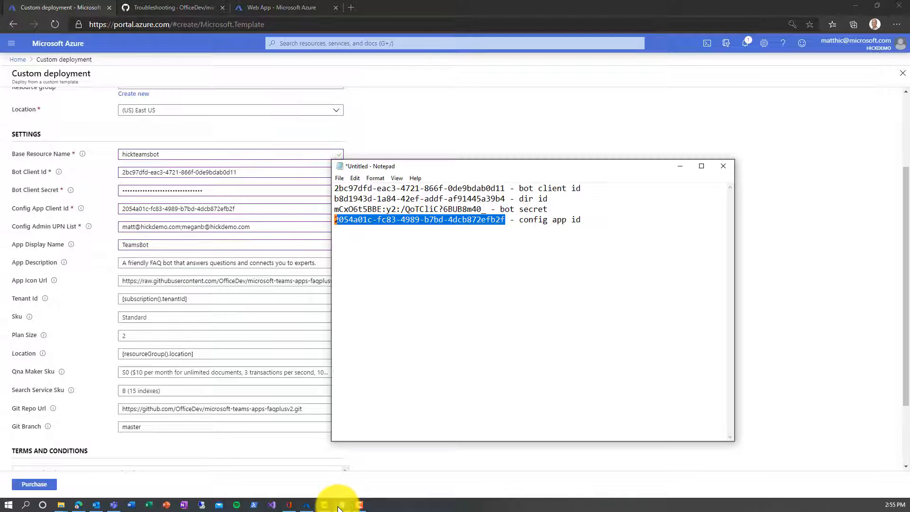
{"action": "left_click_drag", "start_coordinate": [505, 199], "coordinate": [320, 201]}
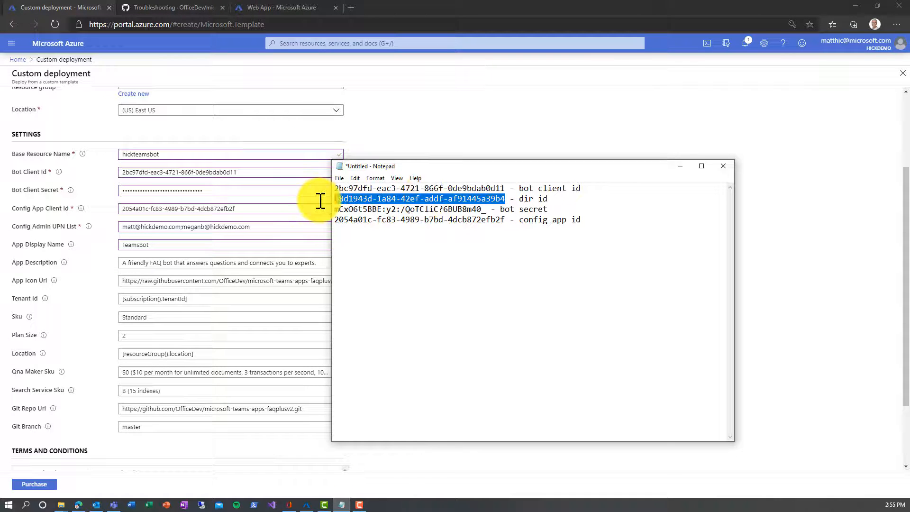
{"action": "triple_click", "coordinate": [196, 301]}
{"action": "key", "text": "ctrl+v"}
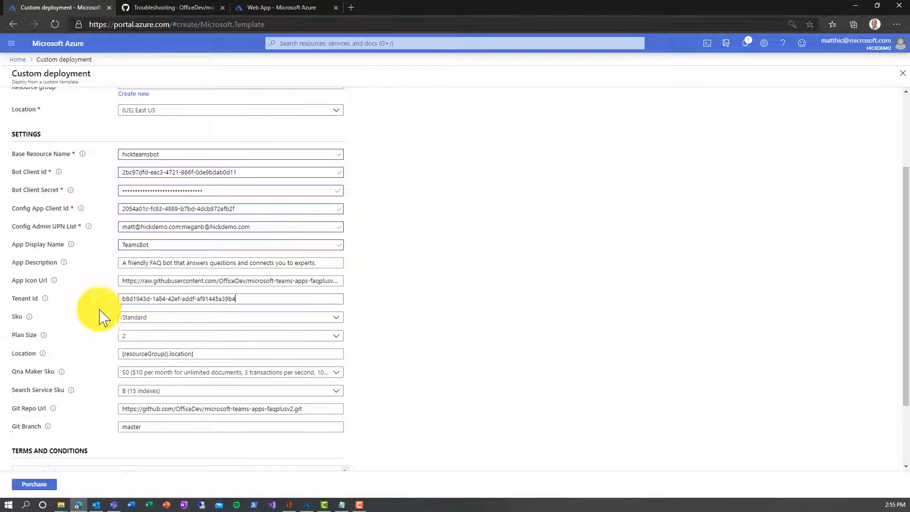
{"action": "left_click", "coordinate": [138, 320]}
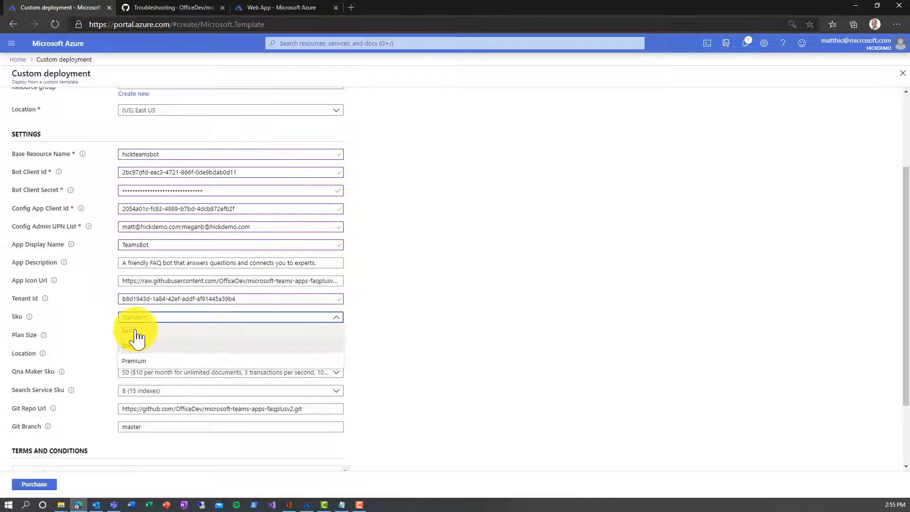
Step: Choose Basic Sku, plan size 1, F0 QnA Maker tier and F (3 indexes) search tier, then select the Git repo URL
{"action": "left_click", "coordinate": [136, 331]}
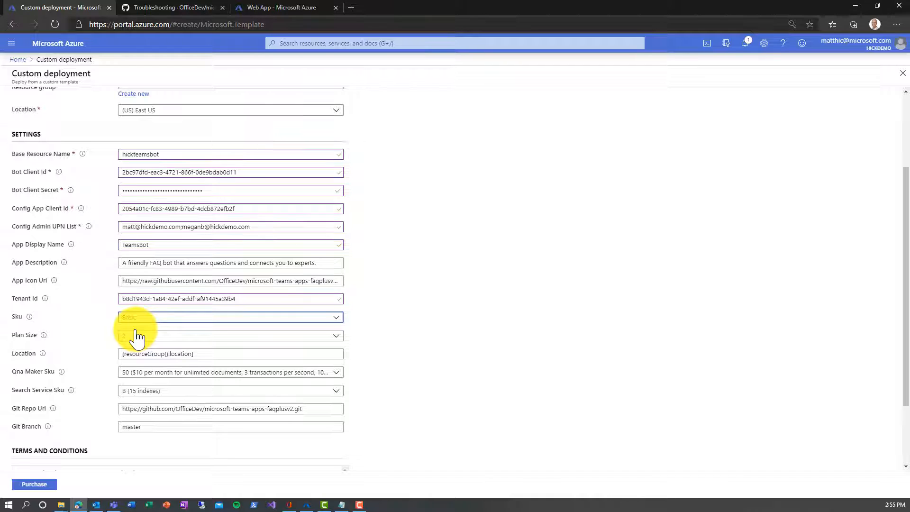
{"action": "left_click", "coordinate": [136, 338]}
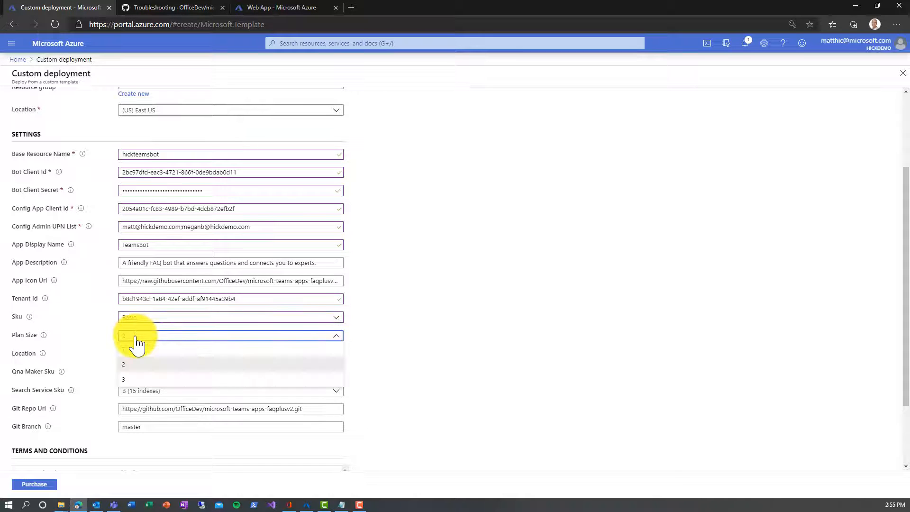
{"action": "left_click", "coordinate": [135, 350]}
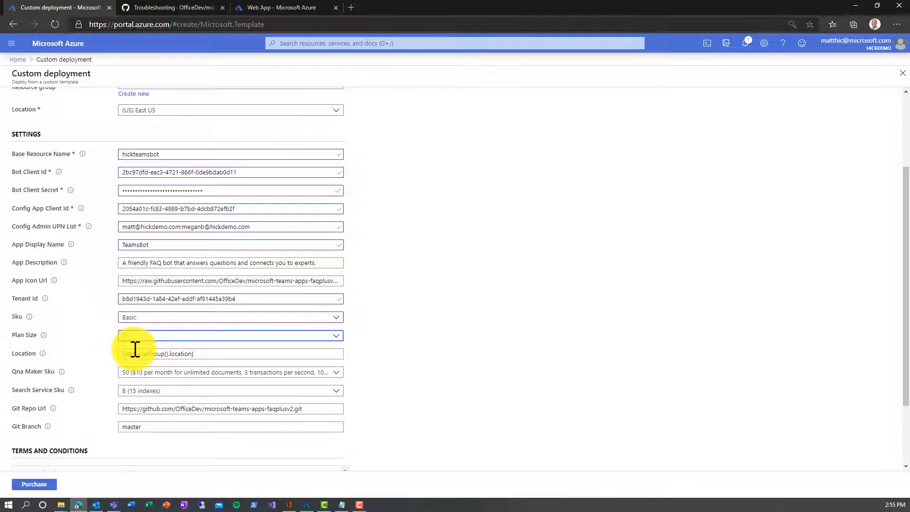
{"action": "left_click", "coordinate": [147, 374]}
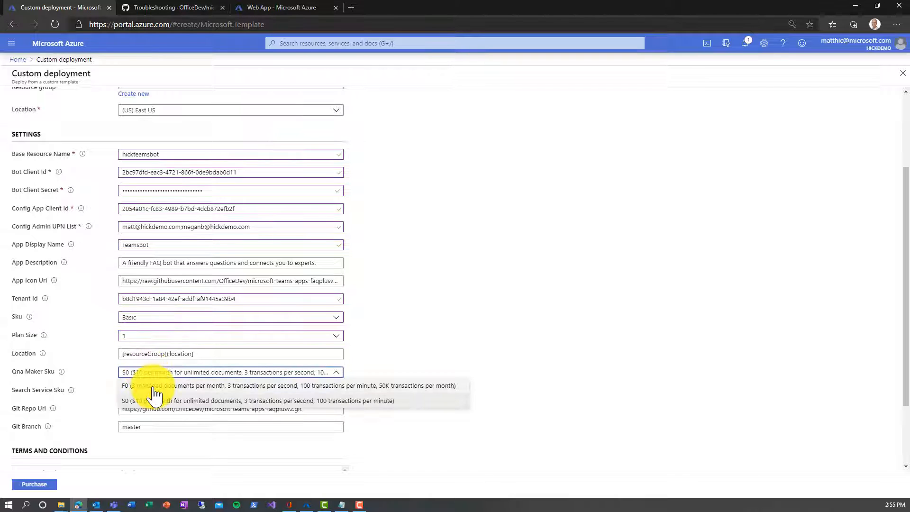
{"action": "left_click", "coordinate": [153, 386]}
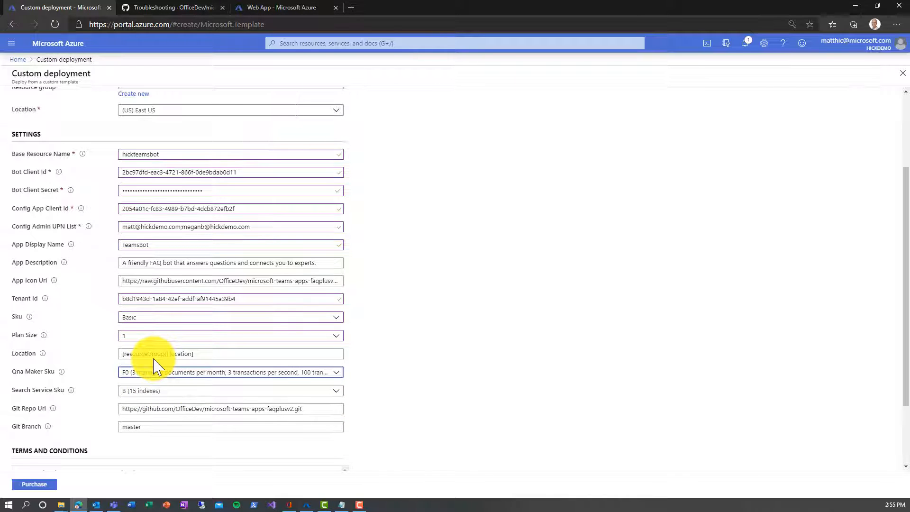
{"action": "scroll", "coordinate": [153, 365], "scroll_direction": "down", "scroll_amount": 2}
{"action": "left_click", "coordinate": [159, 333]}
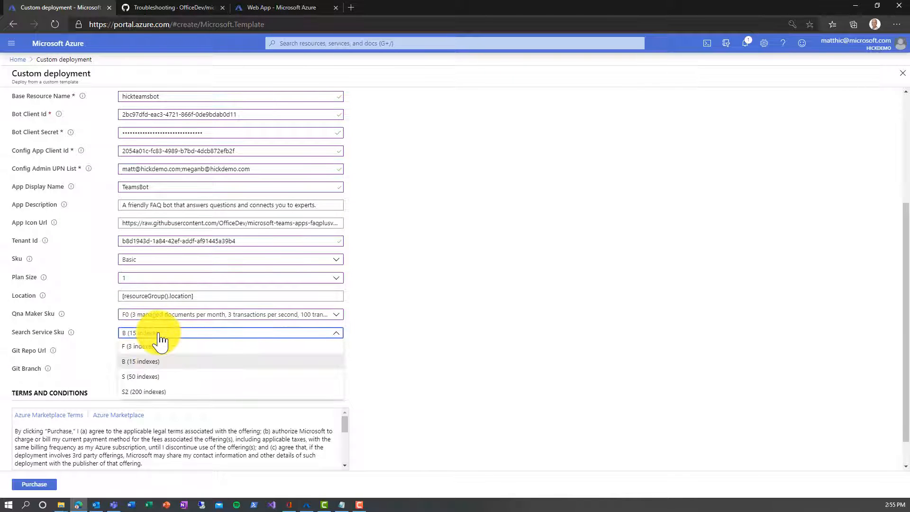
{"action": "left_click", "coordinate": [155, 347]}
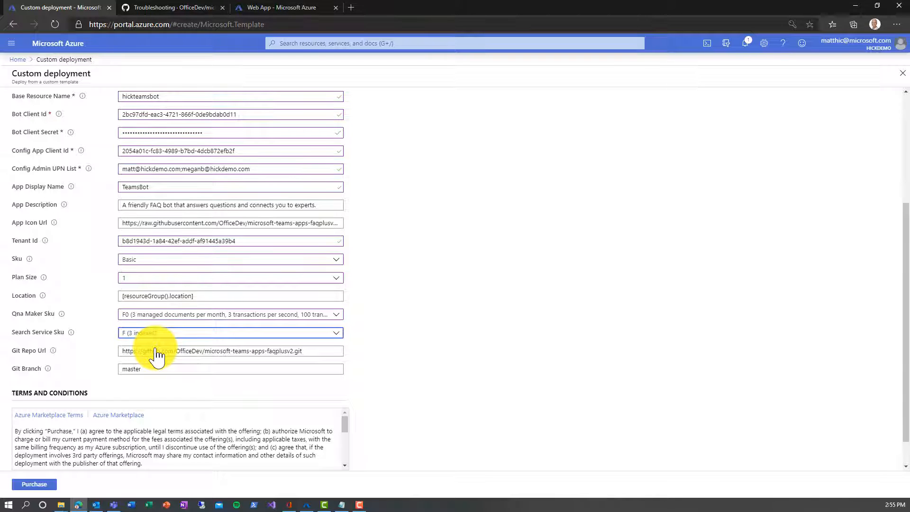
{"action": "scroll", "coordinate": [156, 354], "scroll_direction": "down", "scroll_amount": 1}
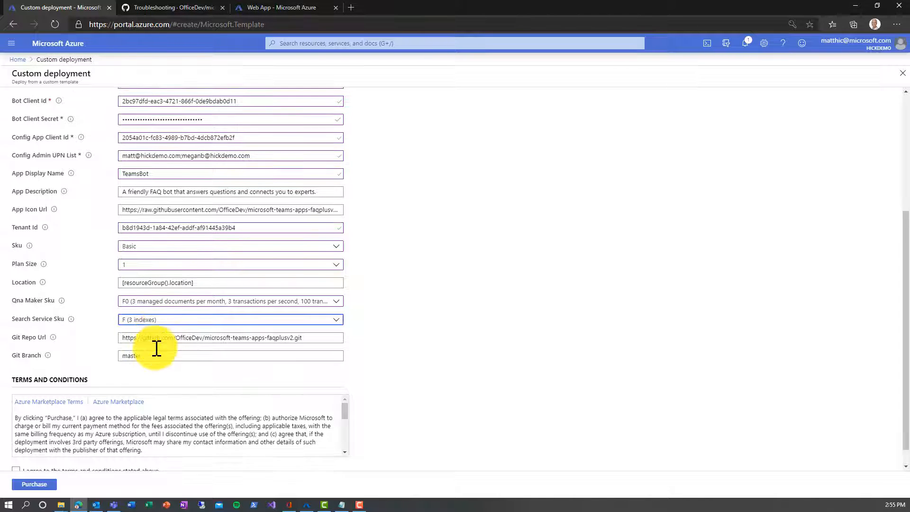
{"action": "left_click_drag", "start_coordinate": [312, 318], "coordinate": [105, 325]}
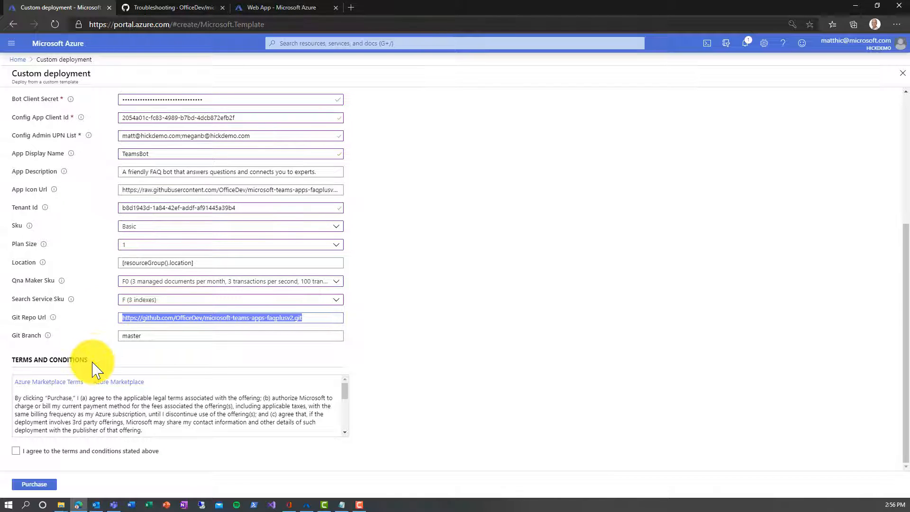
Step: Accept the terms, purchase the deployment, and view its overview from Notifications
{"action": "left_click", "coordinate": [16, 451]}
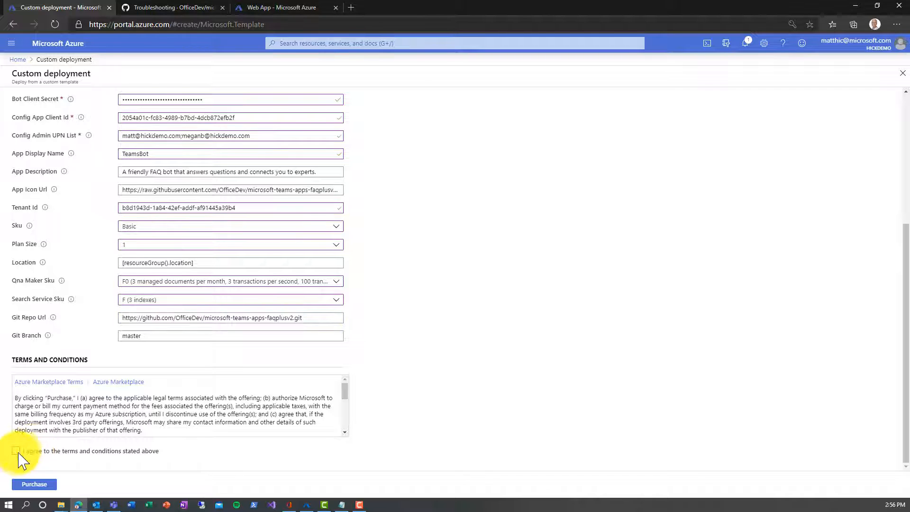
{"action": "left_click", "coordinate": [22, 484]}
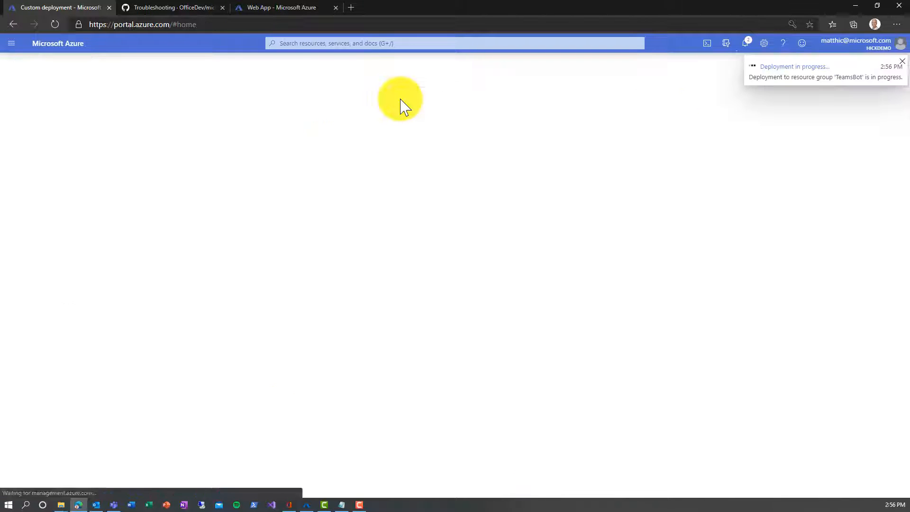
{"action": "left_click", "coordinate": [747, 44]}
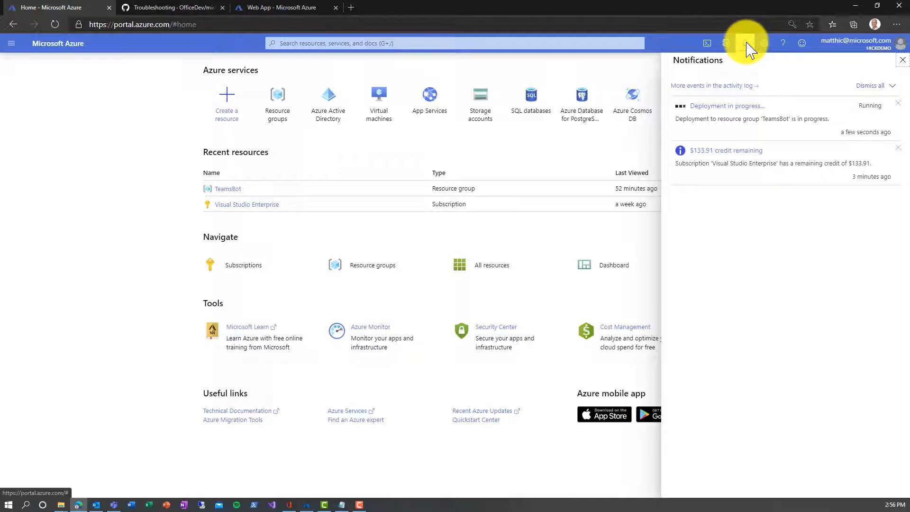
{"action": "left_click", "coordinate": [736, 108]}
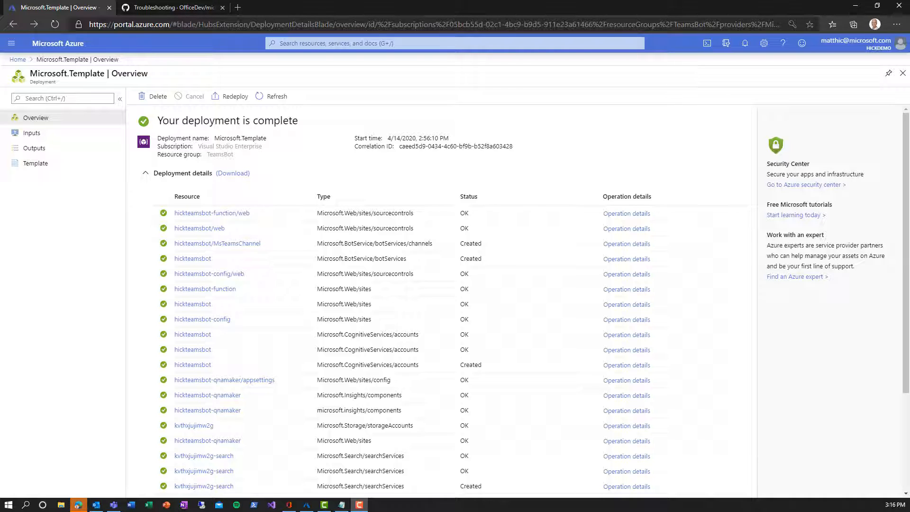
Step: Open the TeamsBot resource group's resource list via Home and Resource groups
{"action": "left_click", "coordinate": [18, 59]}
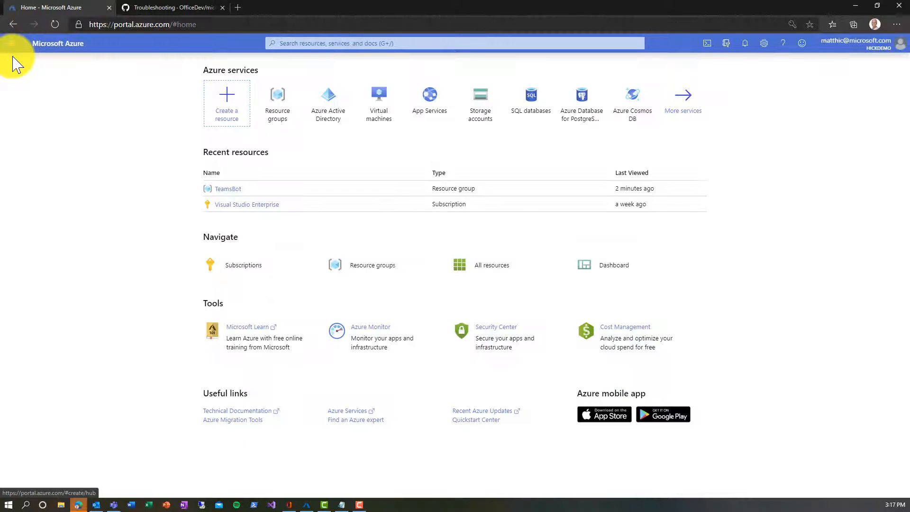
{"action": "left_click", "coordinate": [275, 117]}
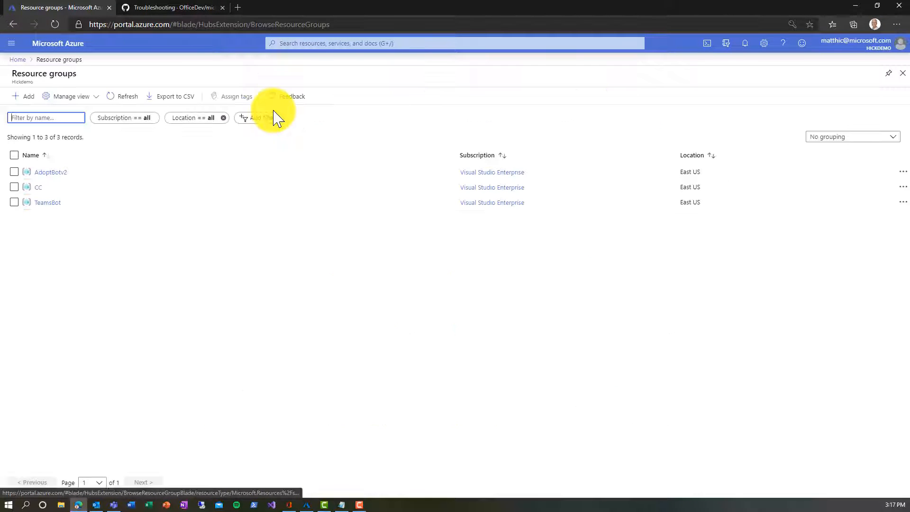
{"action": "left_click", "coordinate": [47, 203]}
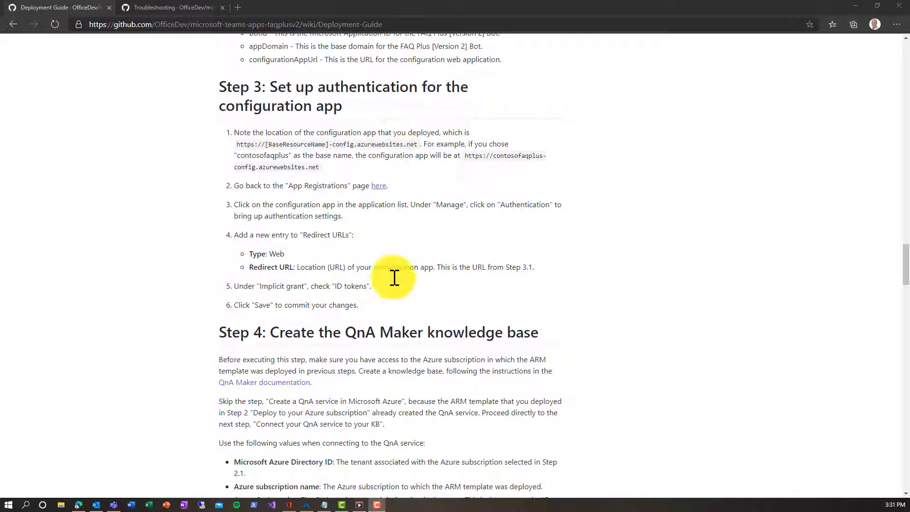
Step: Copy the hickteamsbot-config app service URL from TeamsBot, then go to App registrations
{"action": "left_click", "coordinate": [307, 506]}
{"action": "left_click", "coordinate": [159, 180]}
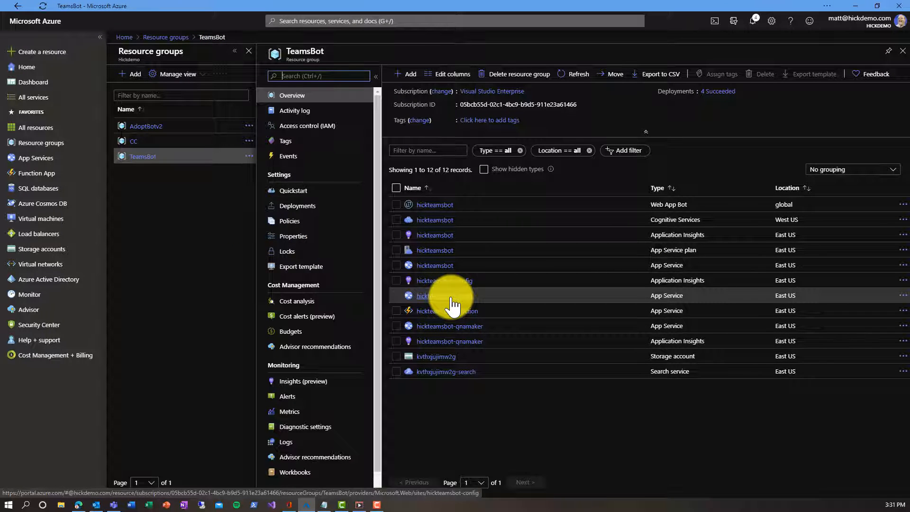
{"action": "left_click", "coordinate": [425, 296]}
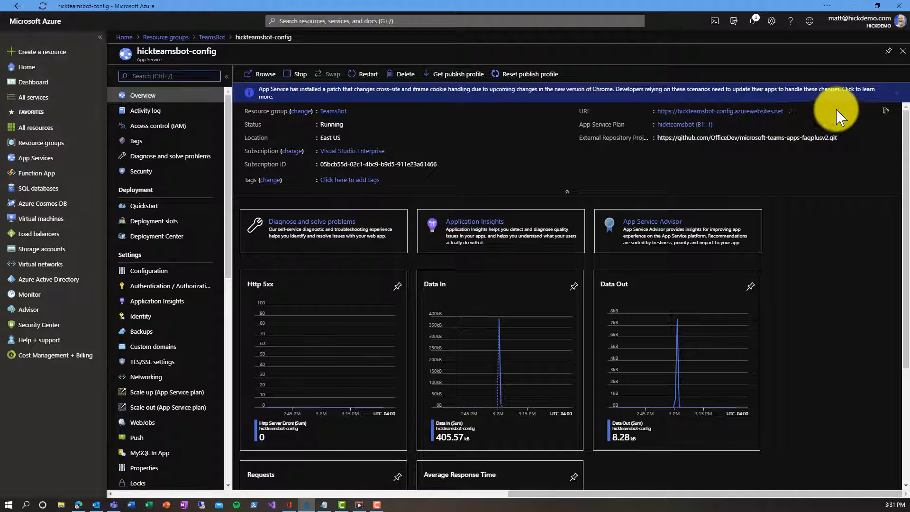
{"action": "left_click", "coordinate": [885, 111]}
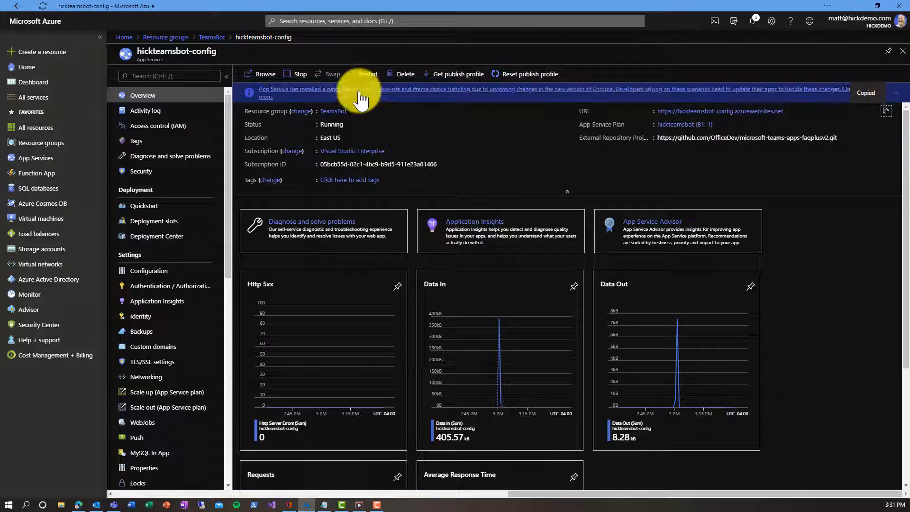
{"action": "left_click", "coordinate": [125, 38]}
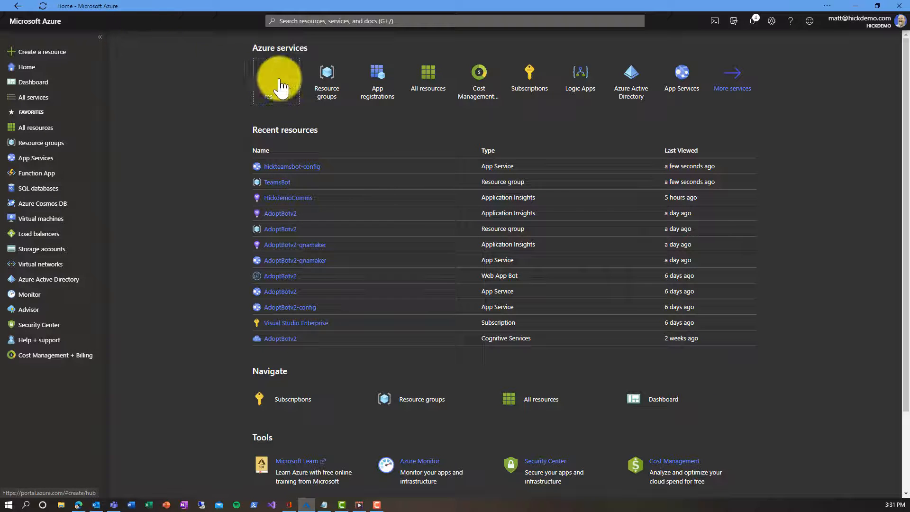
{"action": "left_click", "coordinate": [375, 85]}
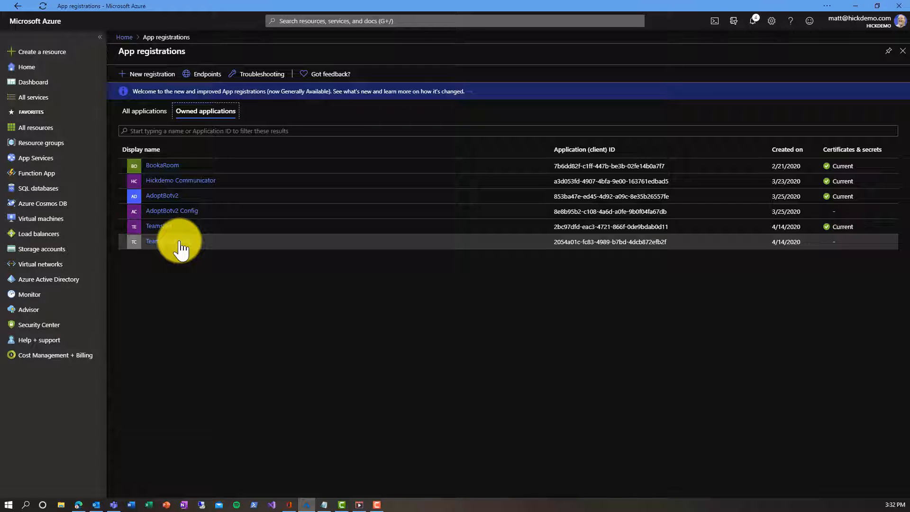
Step: Add the copied config app URL as TeamsBot Config's redirect URI, enable ID tokens, and save
{"action": "left_click", "coordinate": [180, 242]}
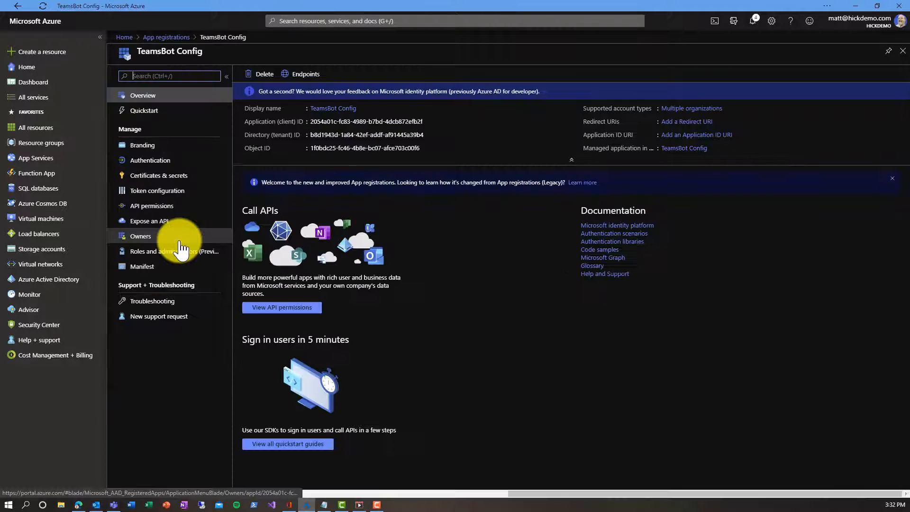
{"action": "left_click", "coordinate": [165, 162]}
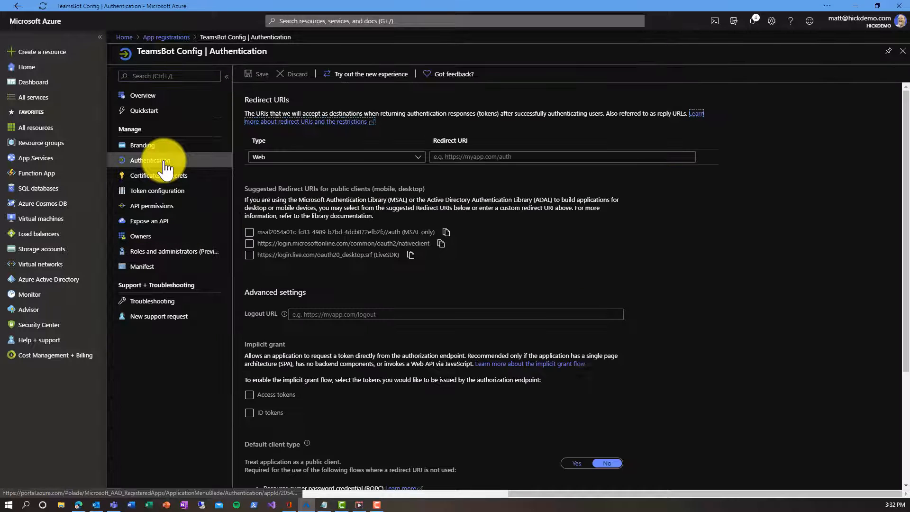
{"action": "left_click", "coordinate": [457, 156]}
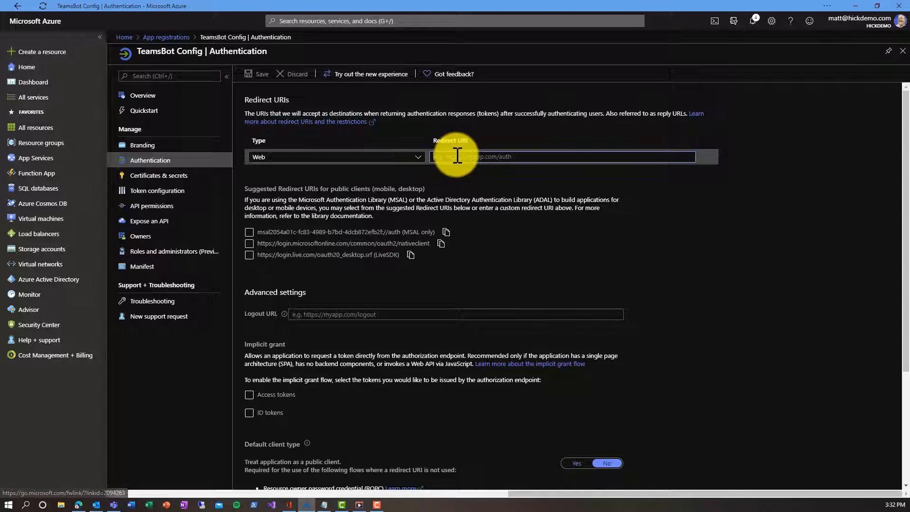
{"action": "key", "text": "ctrl+v"}
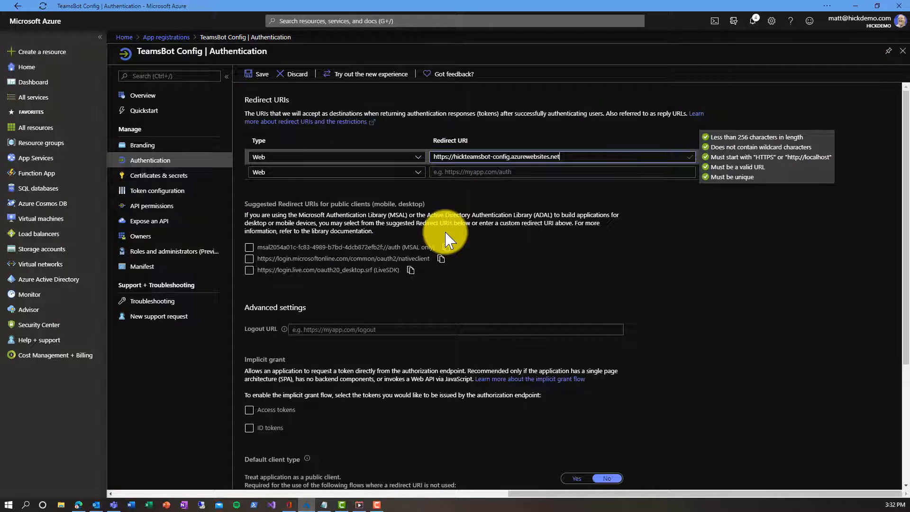
{"action": "left_click", "coordinate": [248, 428]}
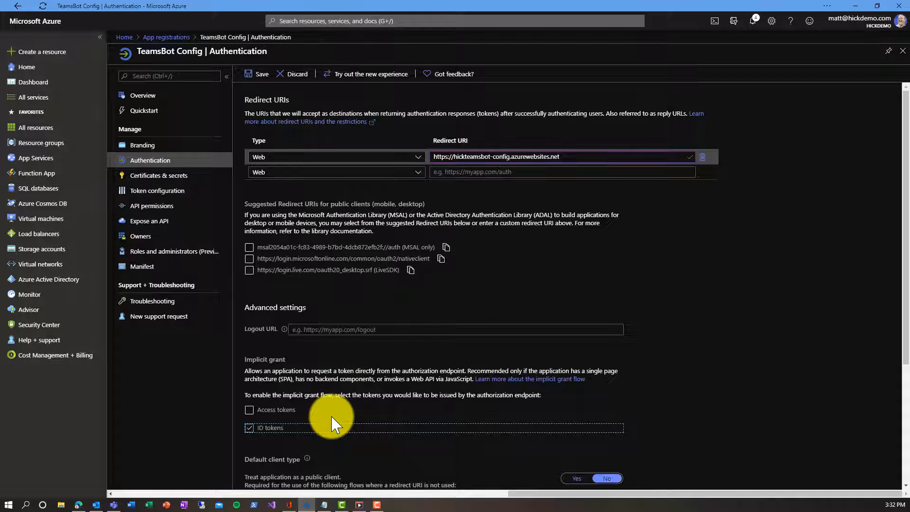
{"action": "left_click", "coordinate": [264, 78]}
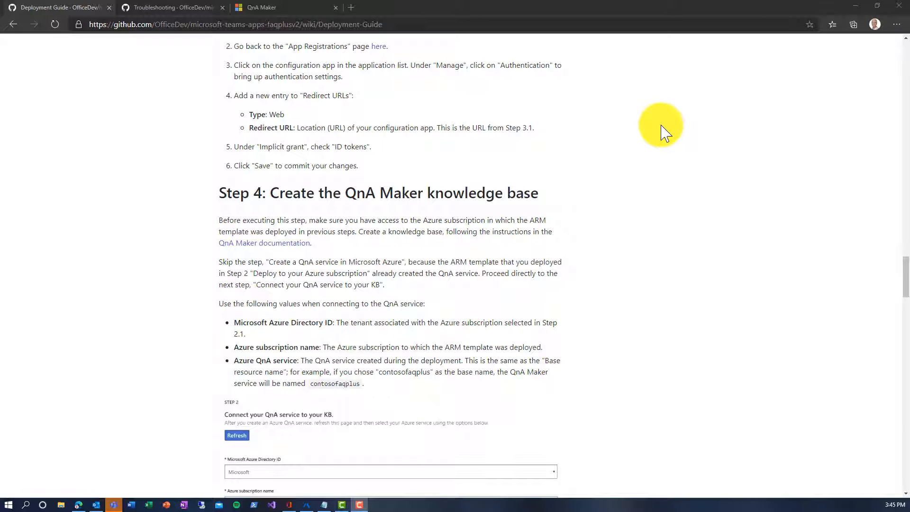
Step: Start creating a new knowledge base on the QnA Maker site
{"action": "left_click", "coordinate": [270, 8]}
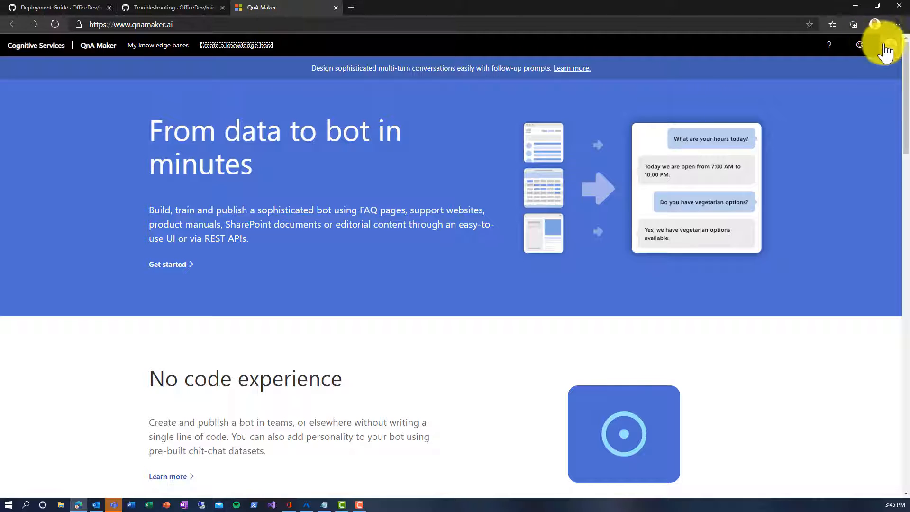
{"action": "left_click", "coordinate": [239, 52]}
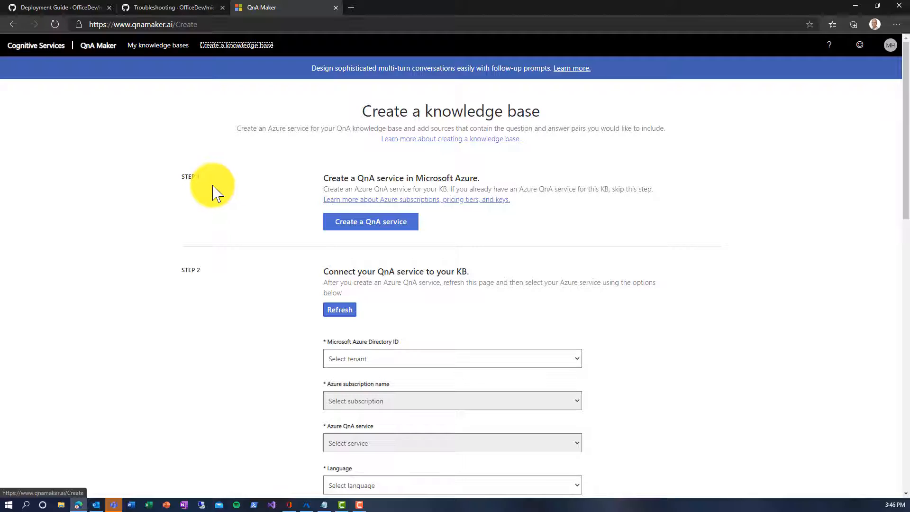
{"action": "scroll", "coordinate": [213, 190], "scroll_direction": "down", "scroll_amount": 3}
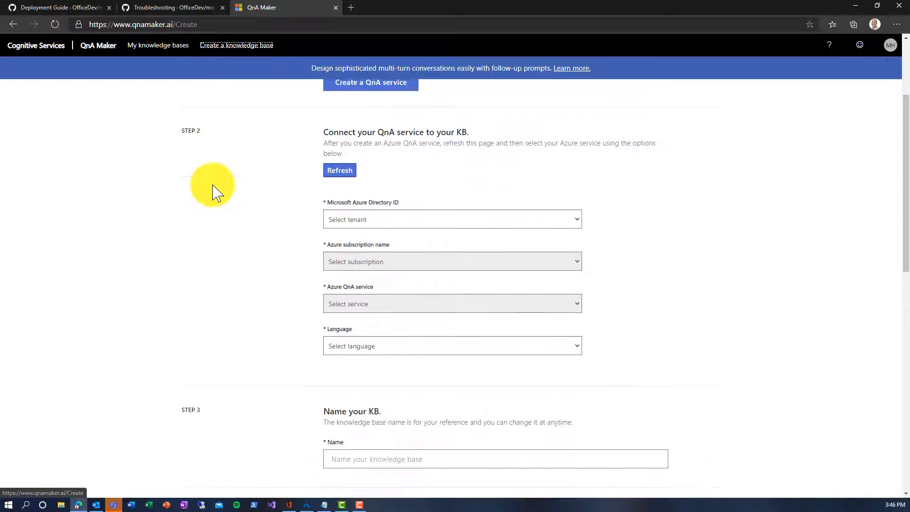
Step: Connect it to the demo directory, Visual Studio Enterprise subscription and hickteamsbot QnA service
{"action": "left_click", "coordinate": [379, 223]}
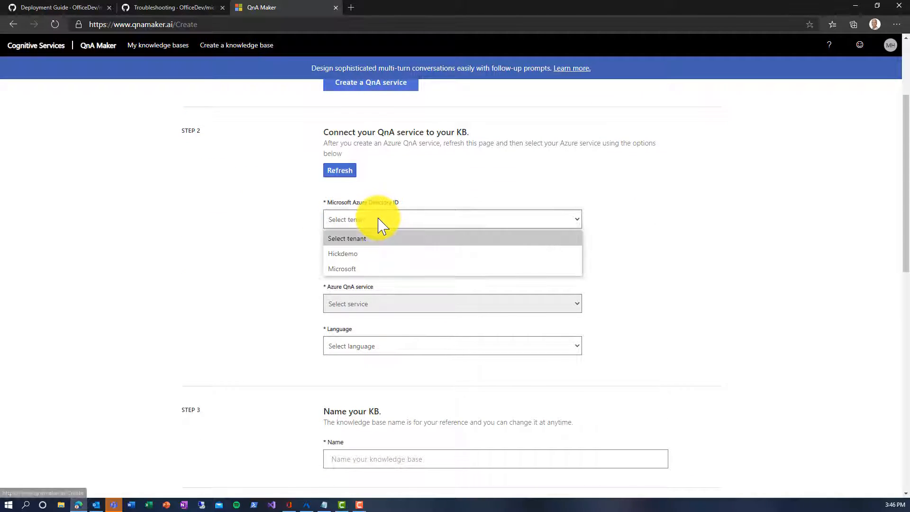
{"action": "left_click", "coordinate": [369, 255]}
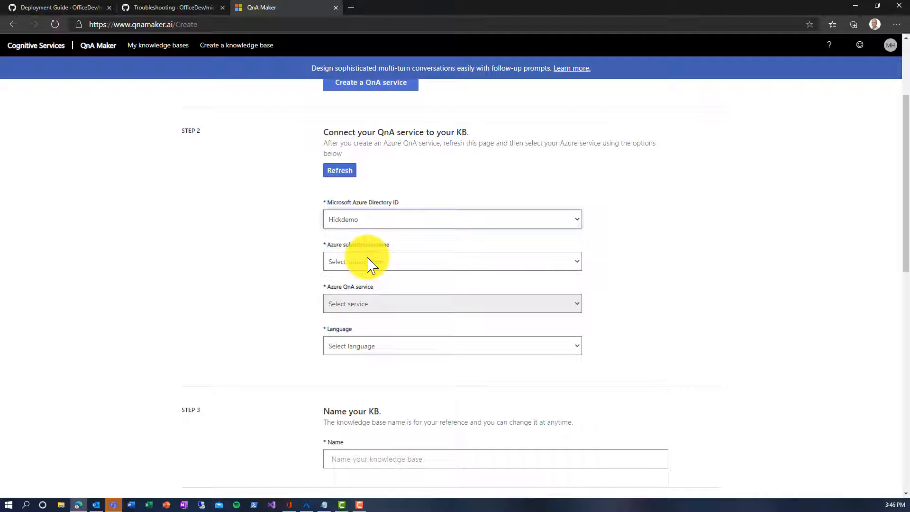
{"action": "left_click", "coordinate": [369, 261]}
{"action": "left_click", "coordinate": [369, 296]}
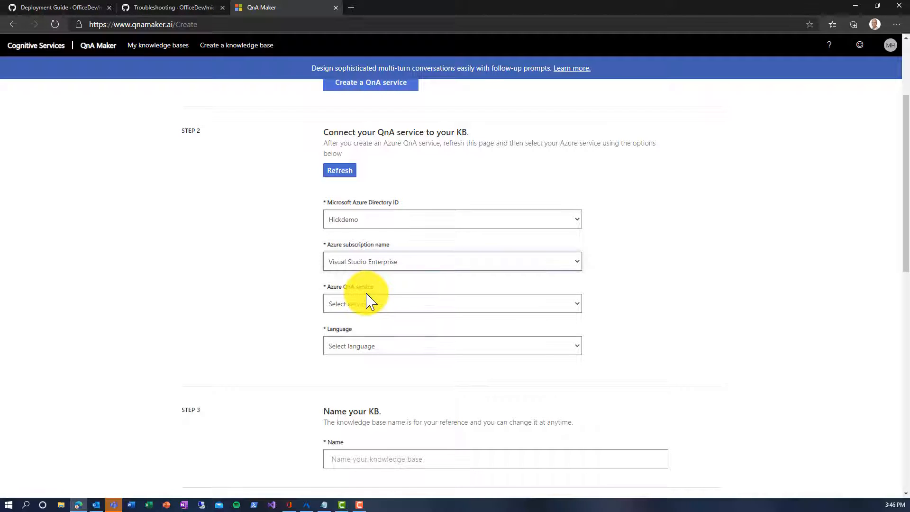
{"action": "left_click", "coordinate": [370, 309]}
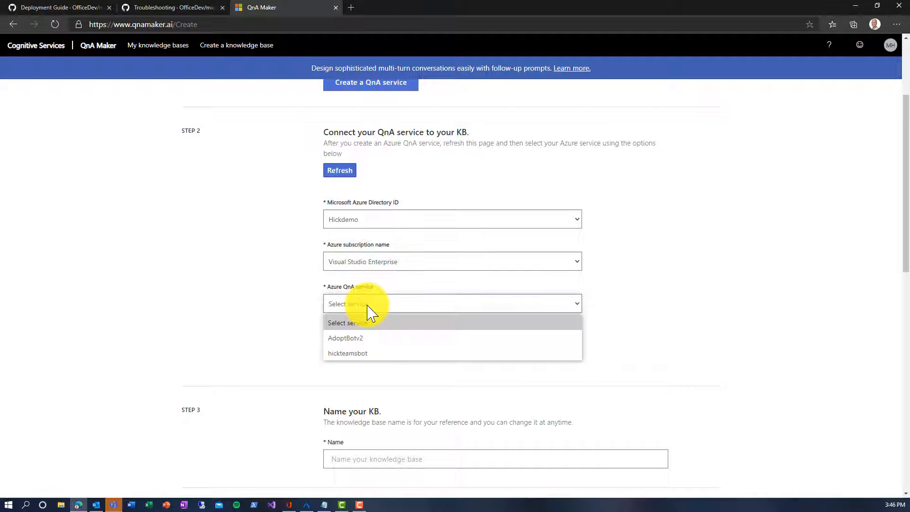
{"action": "left_click", "coordinate": [370, 353]}
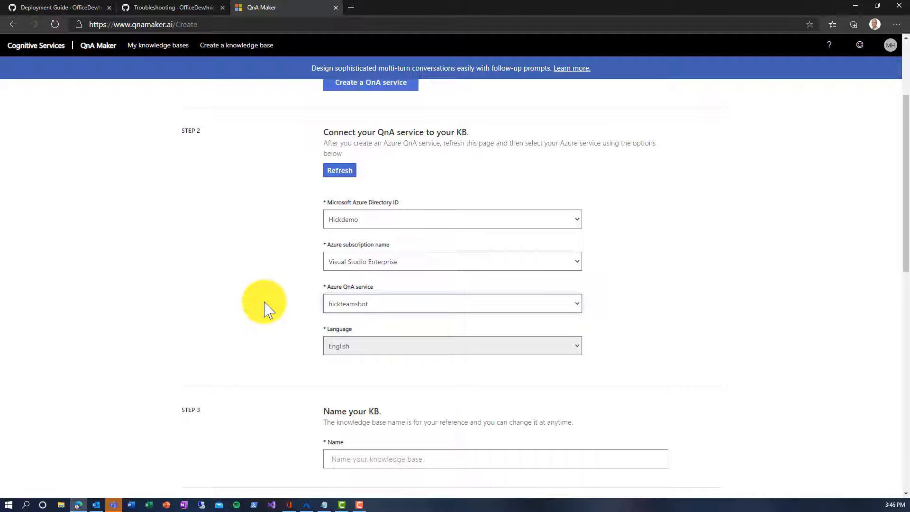
{"action": "scroll", "coordinate": [266, 308], "scroll_direction": "down", "scroll_amount": 2}
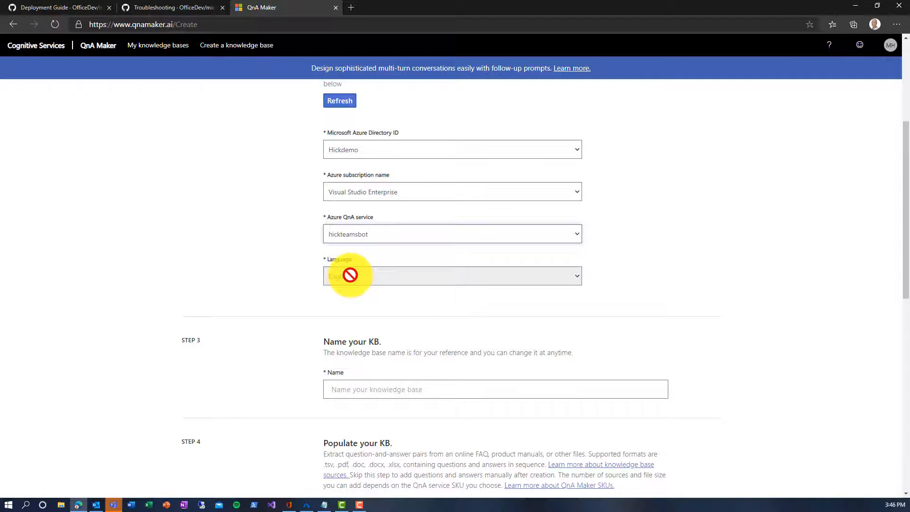
{"action": "scroll", "coordinate": [350, 275], "scroll_direction": "down", "scroll_amount": 4}
Step: Name the knowledge base TeamsBotKB, pick the Caring chit-chat personality, and create it
{"action": "left_click", "coordinate": [354, 250]}
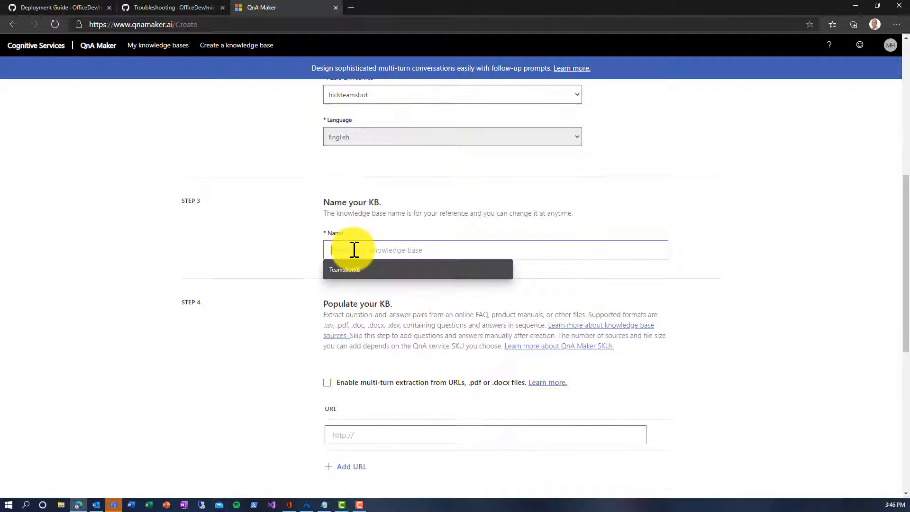
{"action": "left_click", "coordinate": [355, 269]}
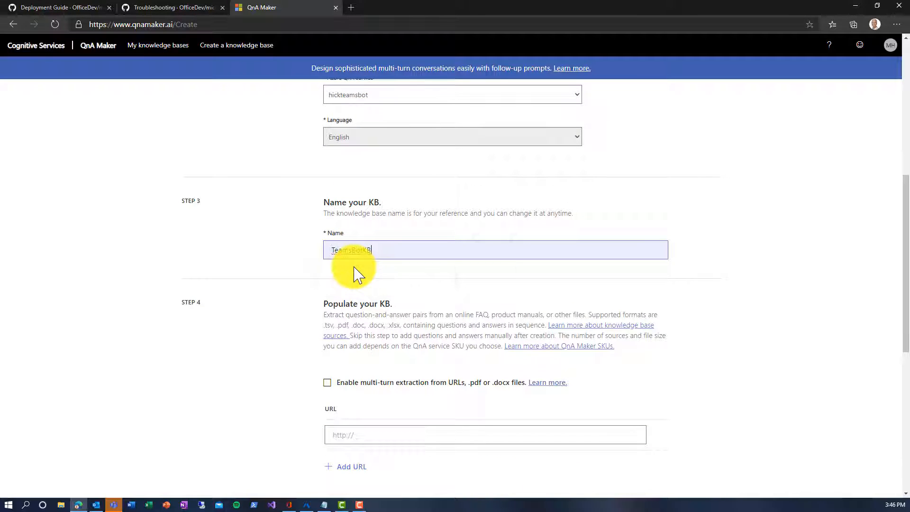
{"action": "scroll", "coordinate": [255, 367], "scroll_direction": "down", "scroll_amount": 3}
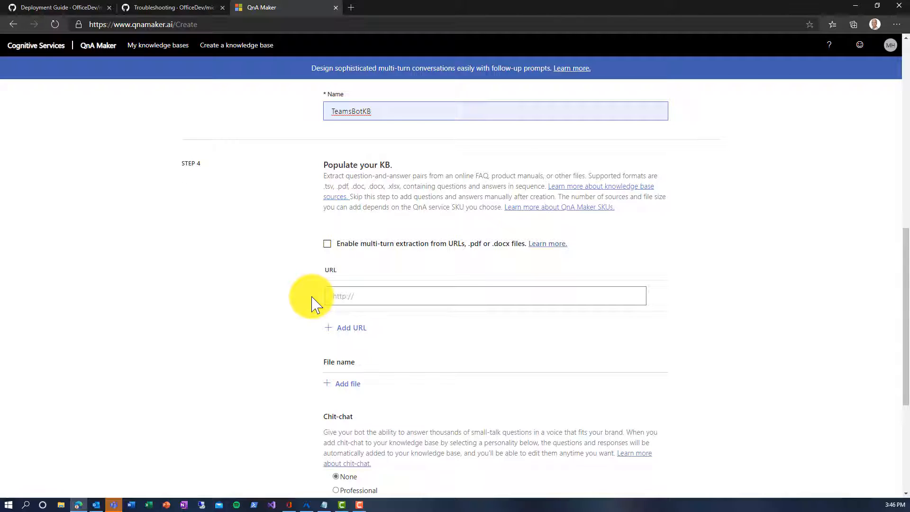
{"action": "scroll", "coordinate": [311, 303], "scroll_direction": "down", "scroll_amount": 1}
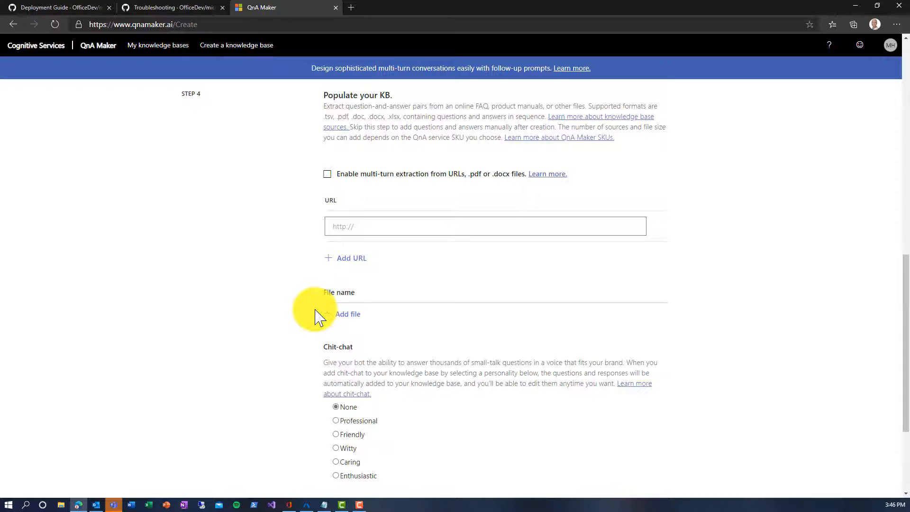
{"action": "scroll", "coordinate": [316, 316], "scroll_direction": "down", "scroll_amount": 1}
{"action": "scroll", "coordinate": [316, 317], "scroll_direction": "down", "scroll_amount": 1}
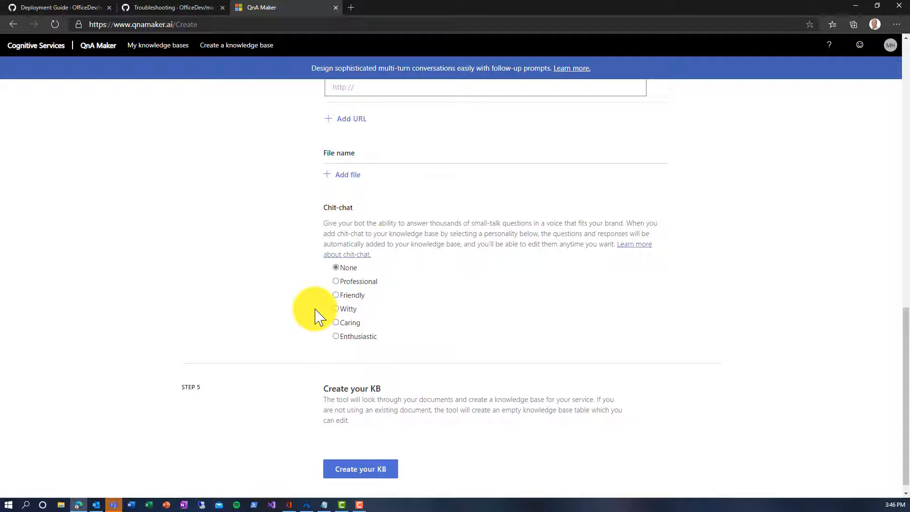
{"action": "scroll", "coordinate": [317, 316], "scroll_direction": "down", "scroll_amount": 1}
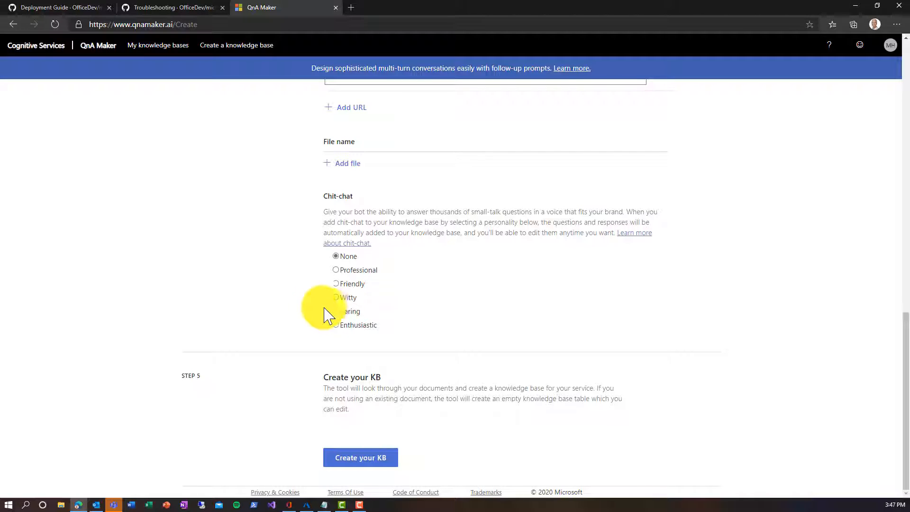
{"action": "left_click", "coordinate": [337, 311]}
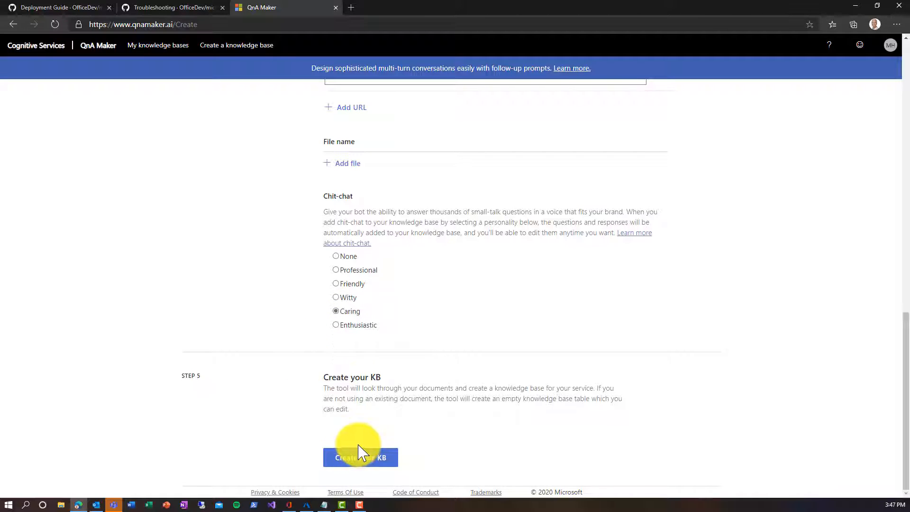
{"action": "left_click", "coordinate": [361, 459]}
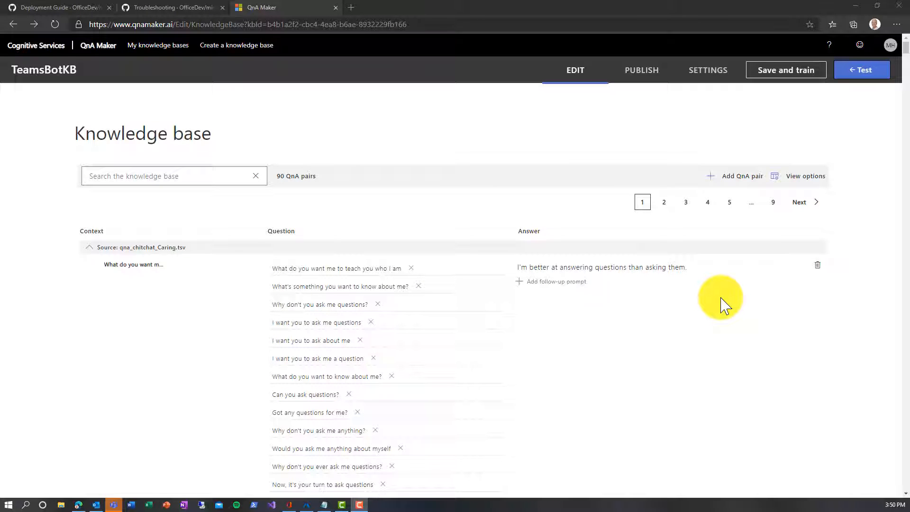
Step: Import the Excel Q&A file from the AdoptBot folder, replacing TeamsBotKB's existing contents
{"action": "left_click", "coordinate": [93, 252]}
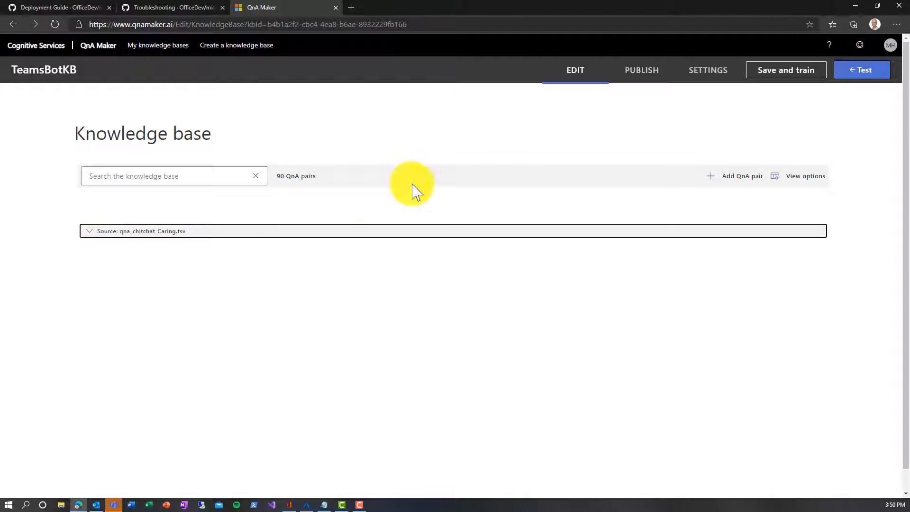
{"action": "left_click", "coordinate": [703, 78]}
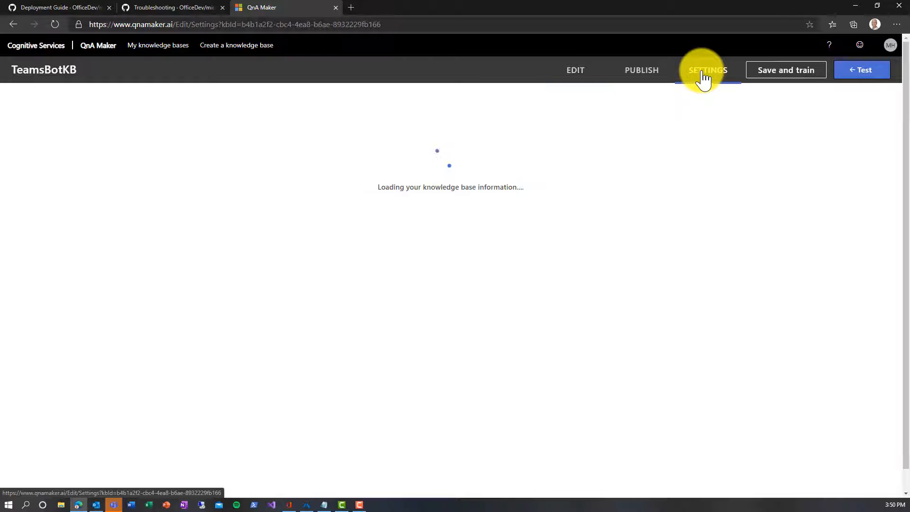
{"action": "scroll", "coordinate": [365, 275], "scroll_direction": "down", "scroll_amount": 7}
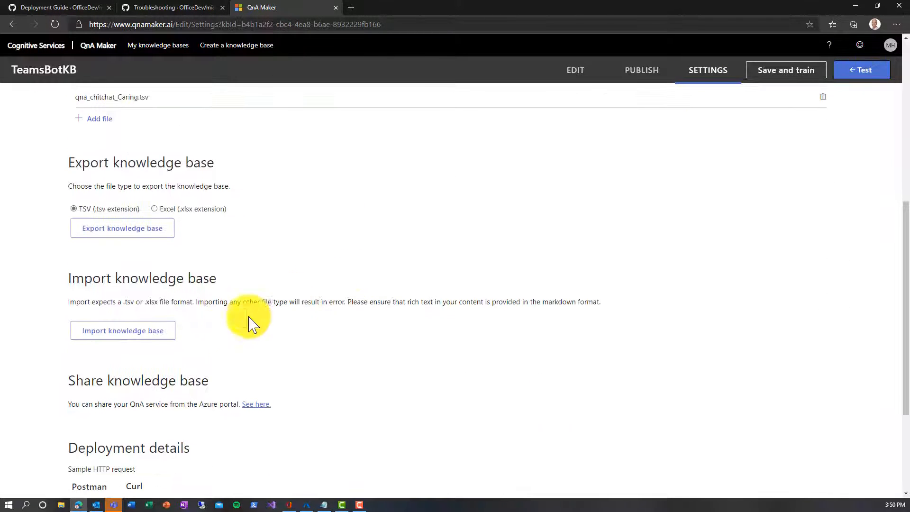
{"action": "left_click", "coordinate": [168, 338]}
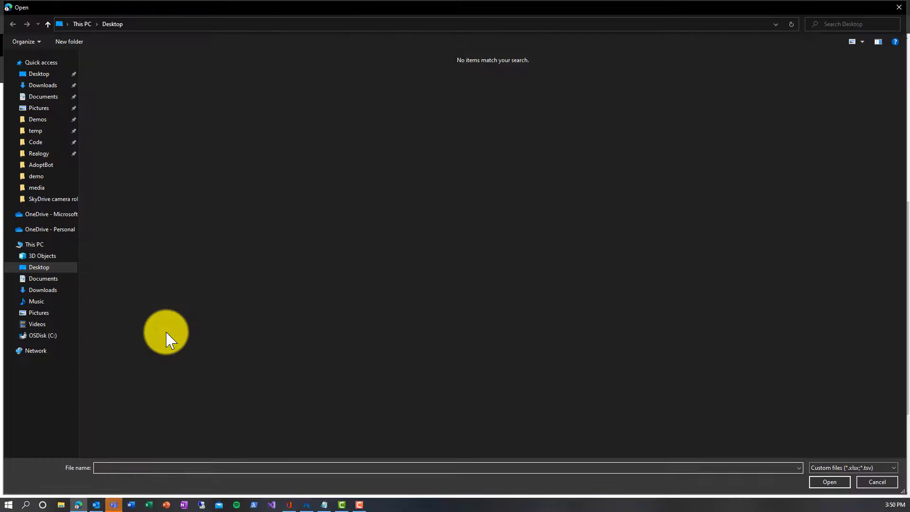
{"action": "left_click", "coordinate": [53, 166]}
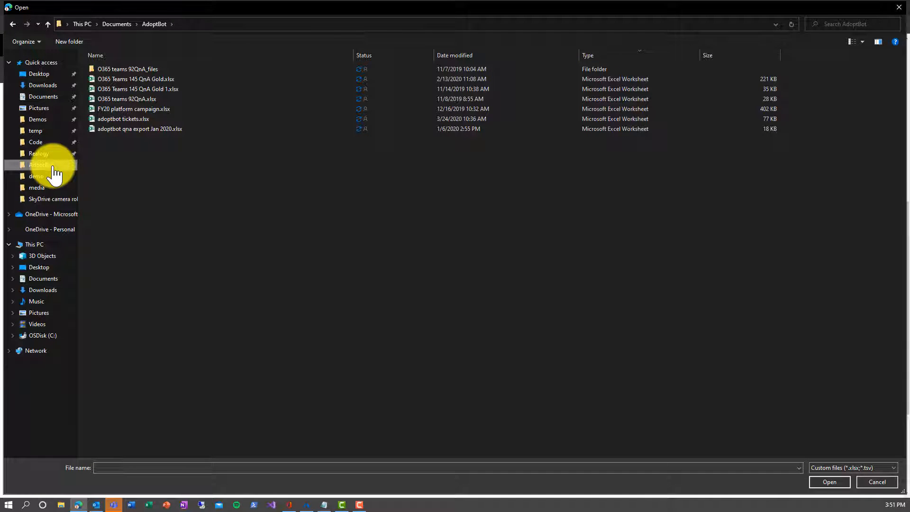
{"action": "double_click", "coordinate": [156, 79]}
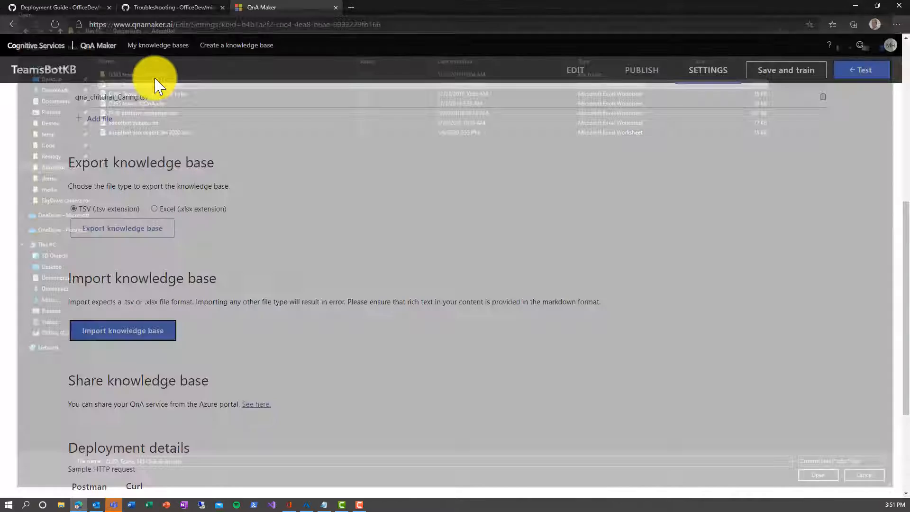
{"action": "left_click", "coordinate": [515, 301]}
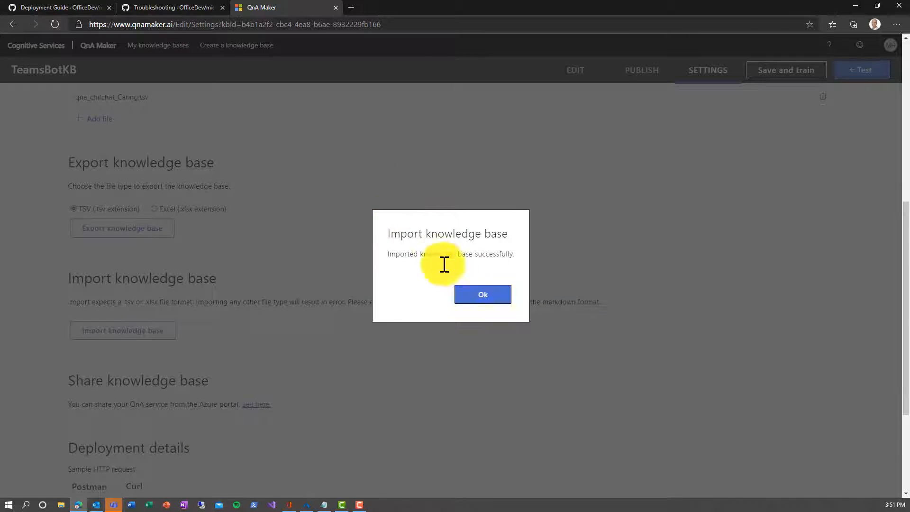
{"action": "left_click", "coordinate": [473, 297]}
Step: Review the imported Q&A pairs and save and train TeamsBotKB
{"action": "scroll", "coordinate": [291, 270], "scroll_direction": "up", "scroll_amount": 10}
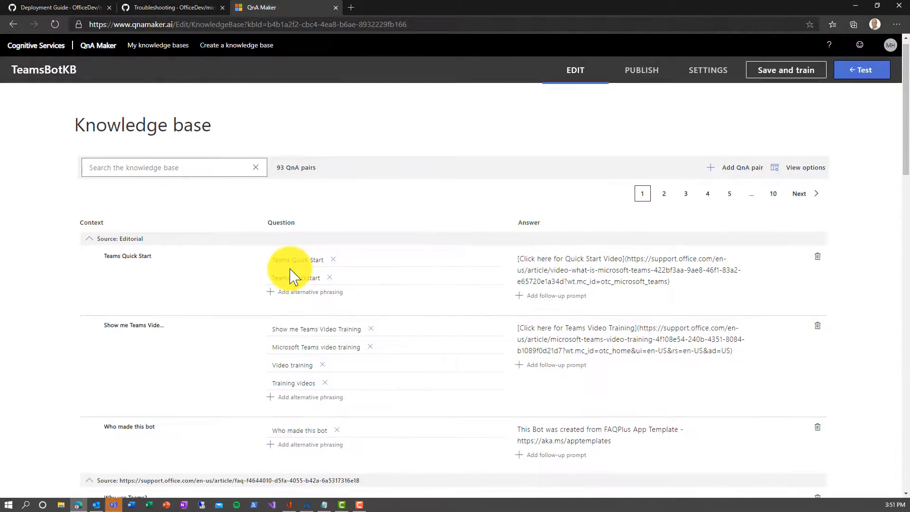
{"action": "scroll", "coordinate": [291, 275], "scroll_direction": "down", "scroll_amount": 15}
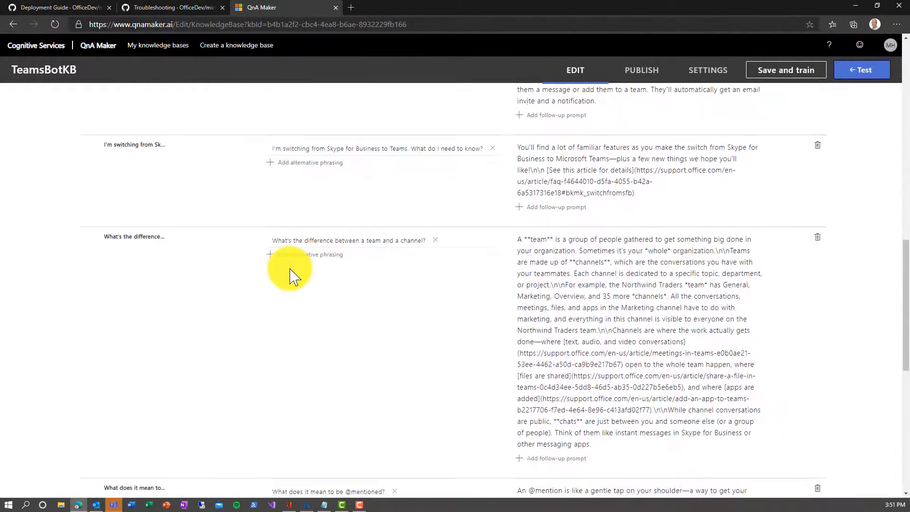
{"action": "scroll", "coordinate": [291, 275], "scroll_direction": "down", "scroll_amount": 5}
{"action": "scroll", "coordinate": [291, 275], "scroll_direction": "up", "scroll_amount": 5}
{"action": "scroll", "coordinate": [291, 275], "scroll_direction": "down", "scroll_amount": 6}
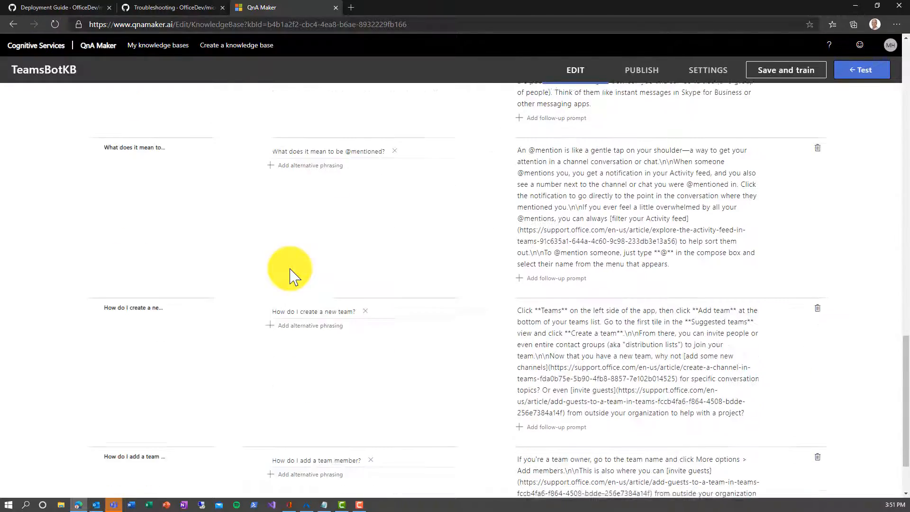
{"action": "scroll", "coordinate": [290, 275], "scroll_direction": "down", "scroll_amount": 2}
{"action": "scroll", "coordinate": [291, 275], "scroll_direction": "up", "scroll_amount": 10}
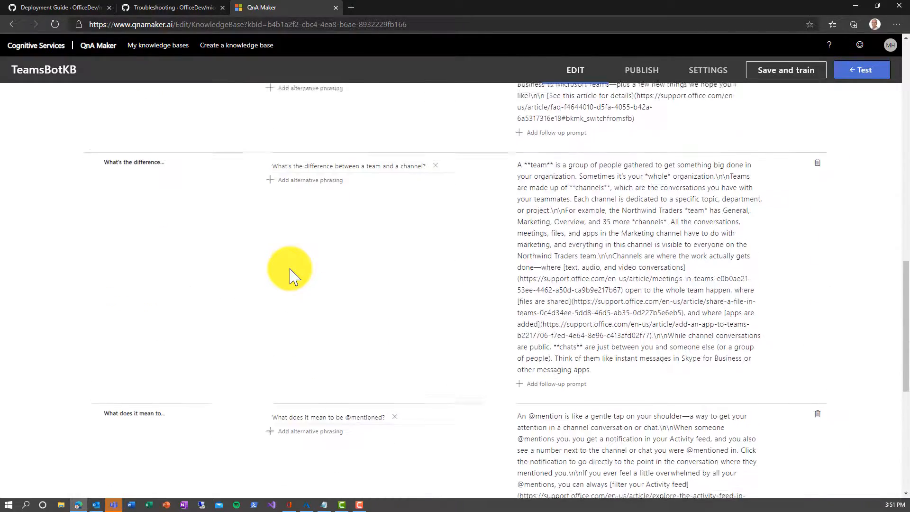
{"action": "left_click", "coordinate": [785, 75]}
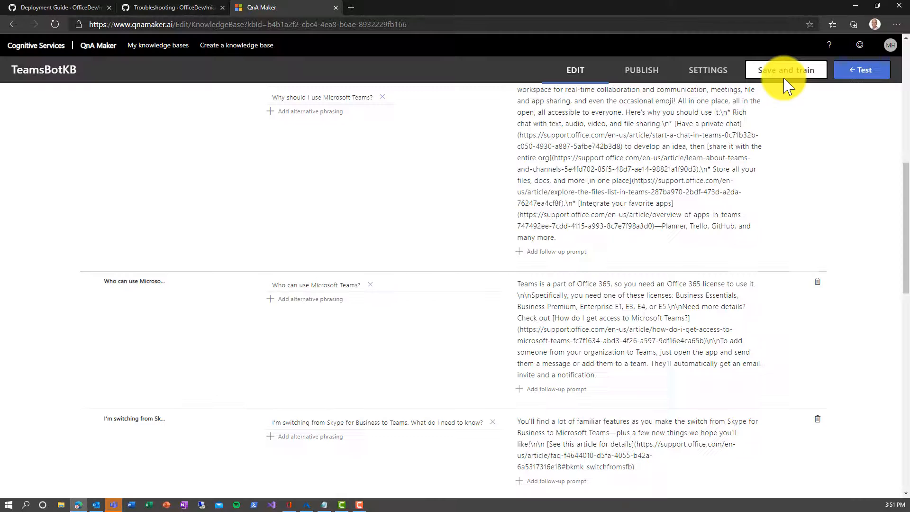
Step: Publish TeamsBotKB and select its knowledge base ID in the sample request
{"action": "left_click", "coordinate": [636, 78]}
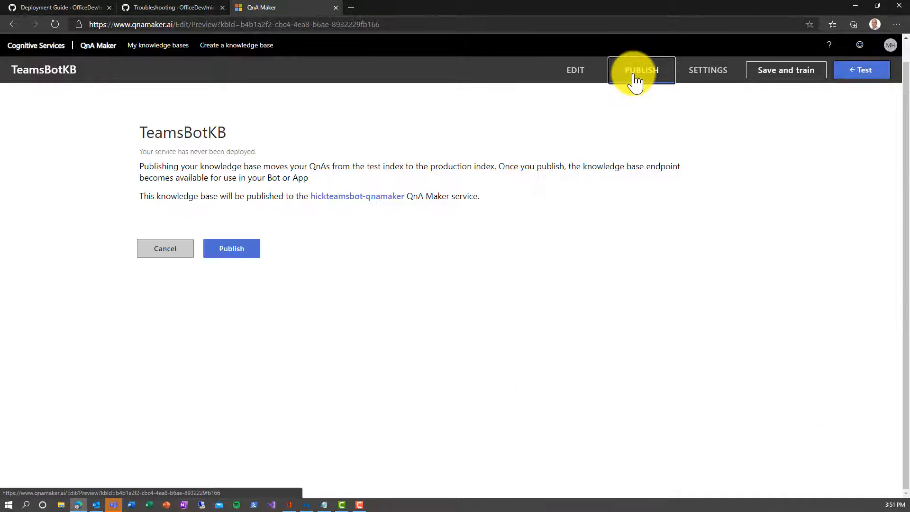
{"action": "left_click", "coordinate": [239, 252]}
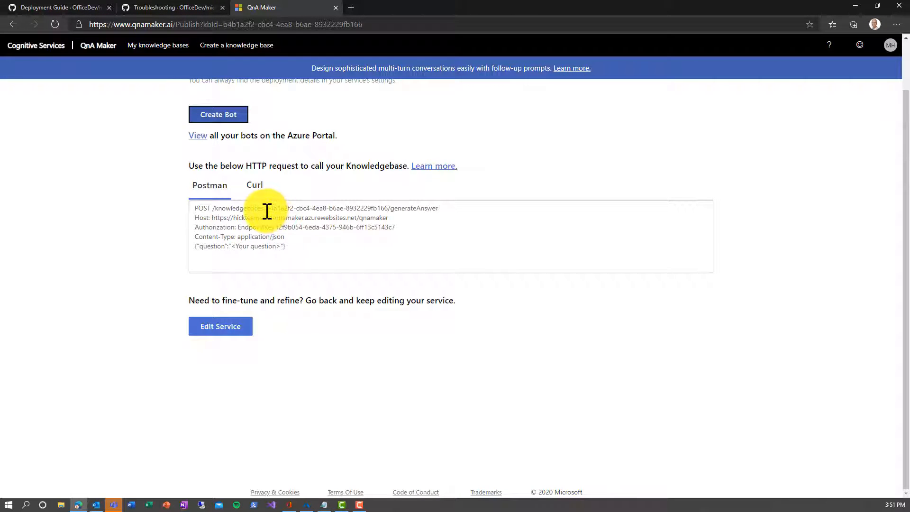
{"action": "left_click_drag", "start_coordinate": [267, 210], "coordinate": [388, 210]}
{"action": "key", "text": "ctrl+c"}
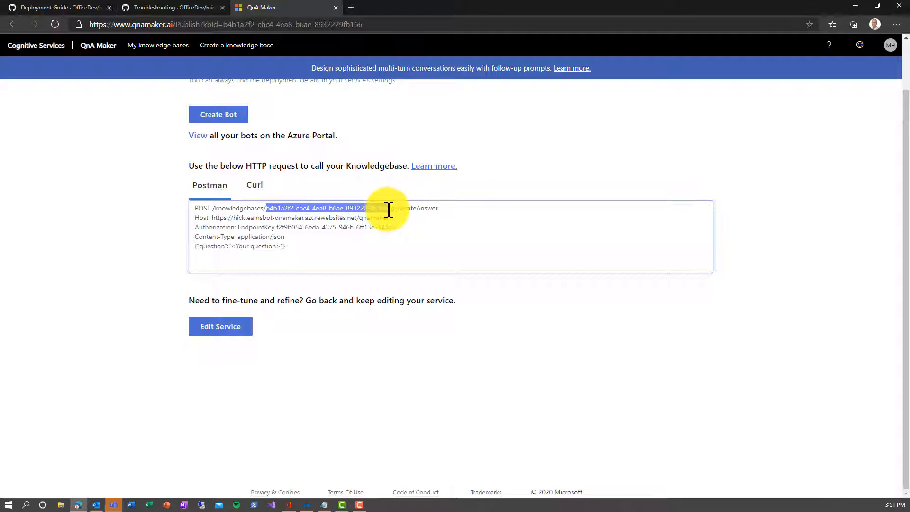
{"action": "left_click", "coordinate": [324, 505]}
Step: Paste the knowledge base ID on a new Notepad line labelled '- KB id'
{"action": "left_click", "coordinate": [638, 220]}
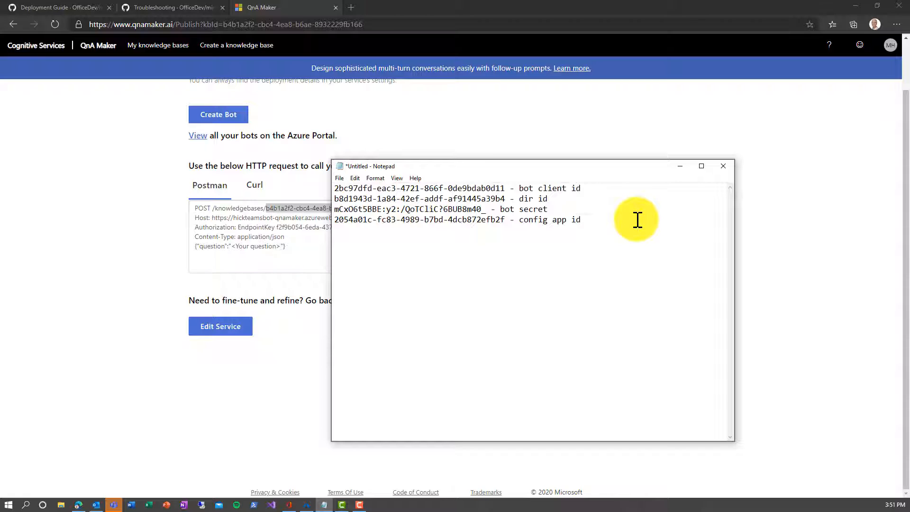
{"action": "key", "text": "ctrl+v"}
{"action": "type", "text": "- "}
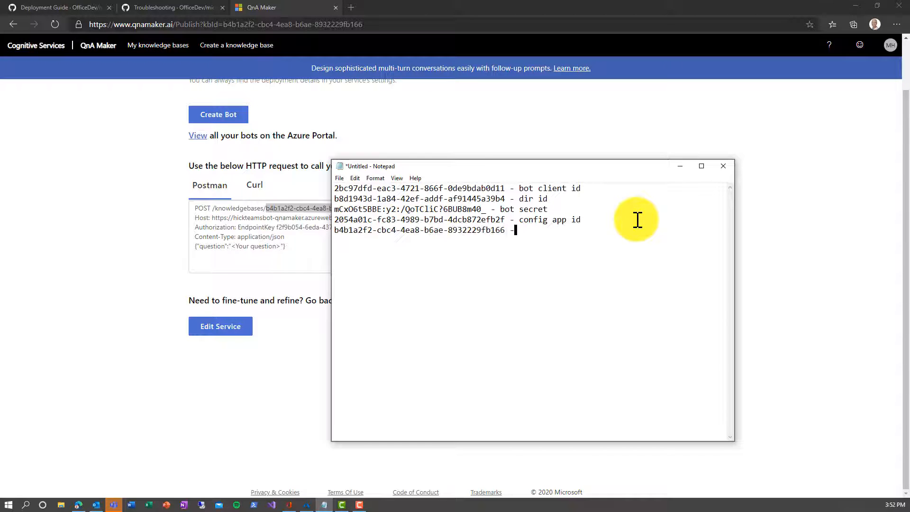
{"action": "type", "text": "KB id"}
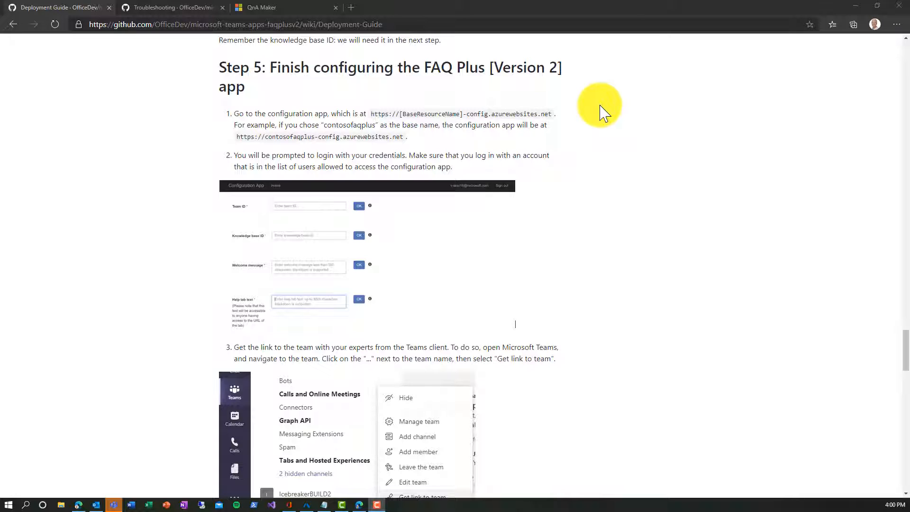
Step: Load the hickteamsbot Configuration App in a new browser tab using the autocompleted address
{"action": "left_click", "coordinate": [356, 9]}
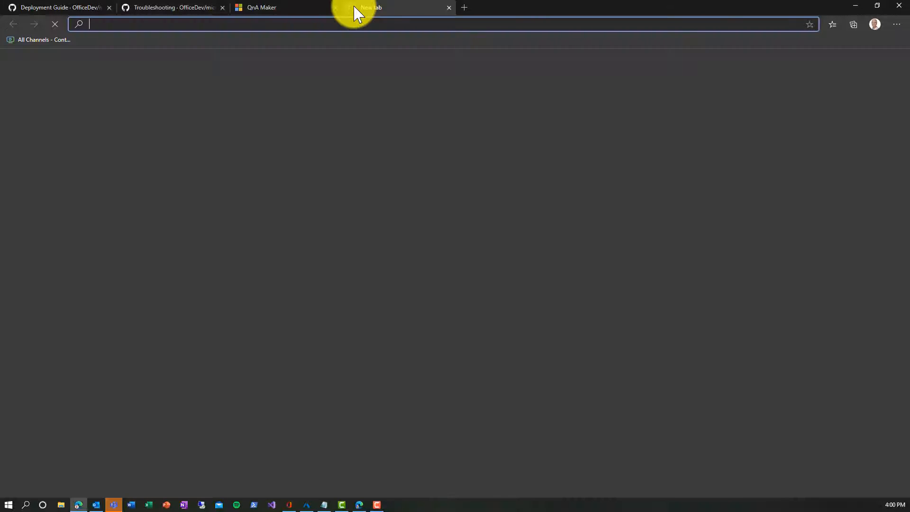
{"action": "type", "text": "hick"}
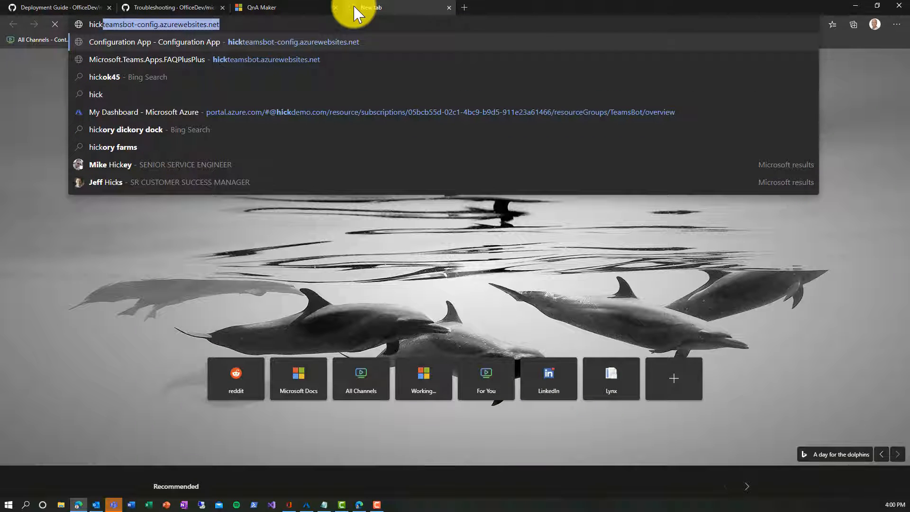
{"action": "key", "text": "Right"}
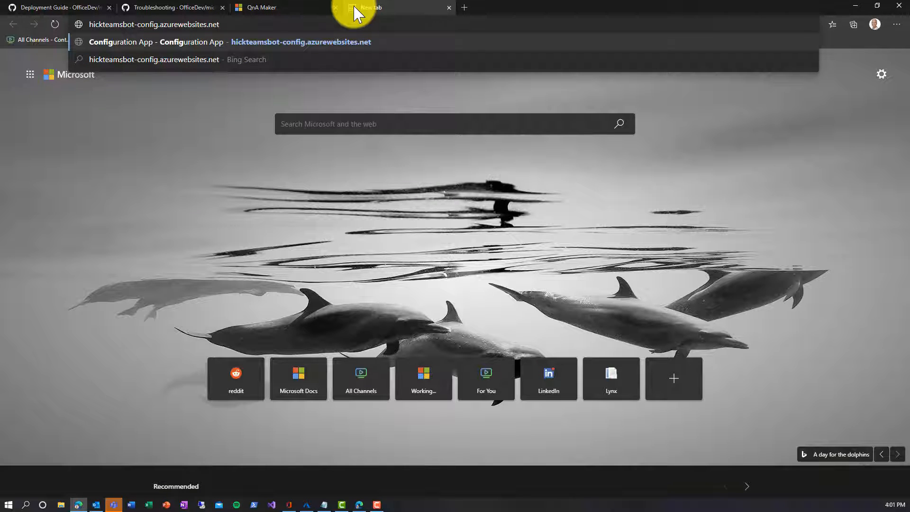
{"action": "key", "text": "Return"}
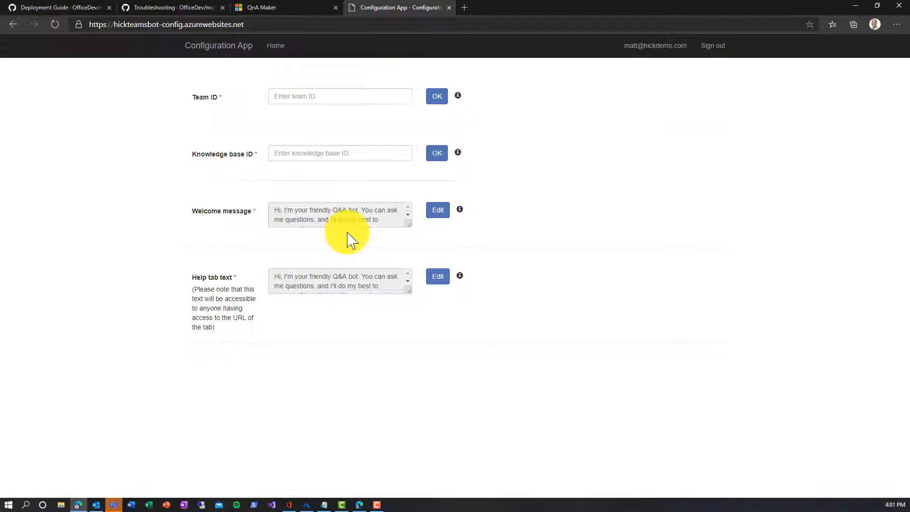
Step: Copy the O365 Adoption Experts team link in Teams and paste it as the Team ID
{"action": "left_click", "coordinate": [293, 505]}
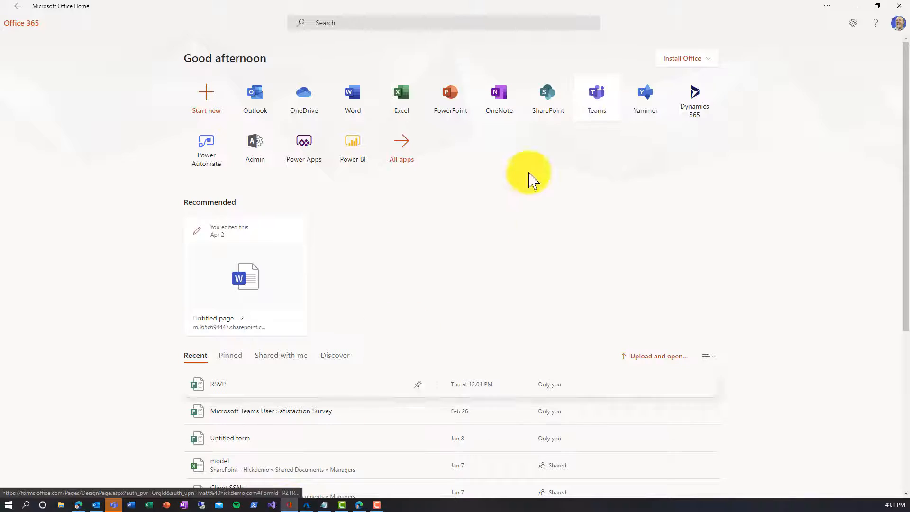
{"action": "left_click", "coordinate": [592, 107]}
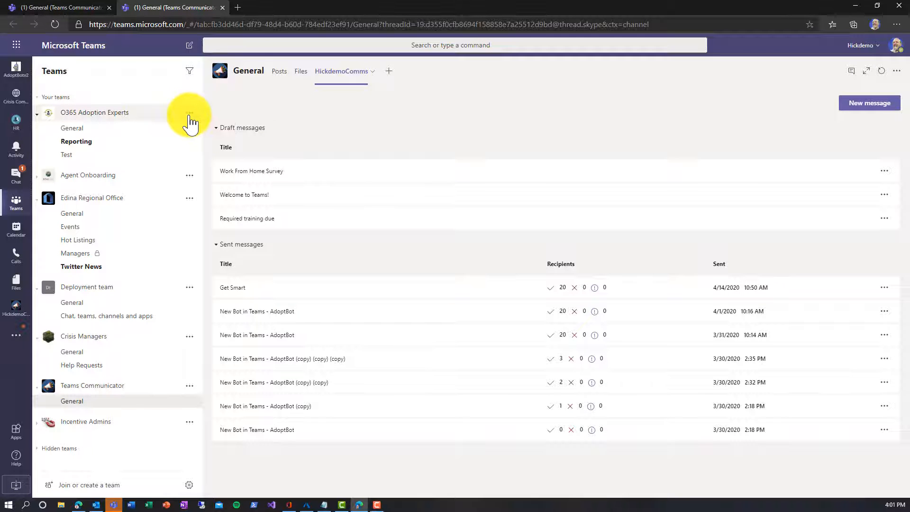
{"action": "left_click", "coordinate": [190, 113]}
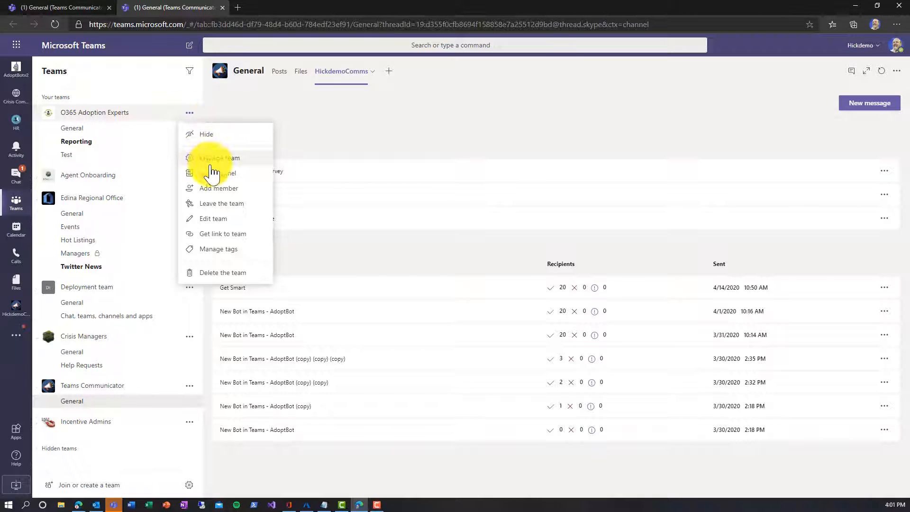
{"action": "left_click", "coordinate": [227, 235]}
{"action": "left_click", "coordinate": [554, 285]}
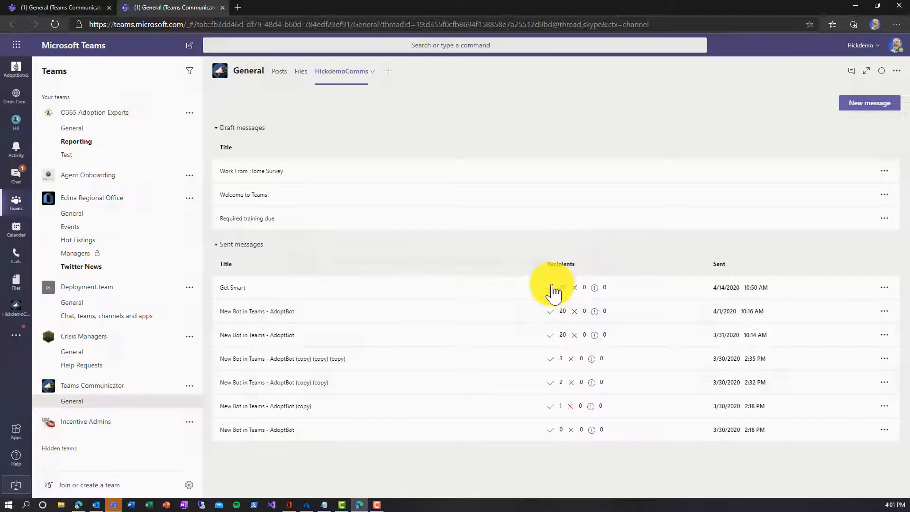
{"action": "left_click", "coordinate": [856, 6]}
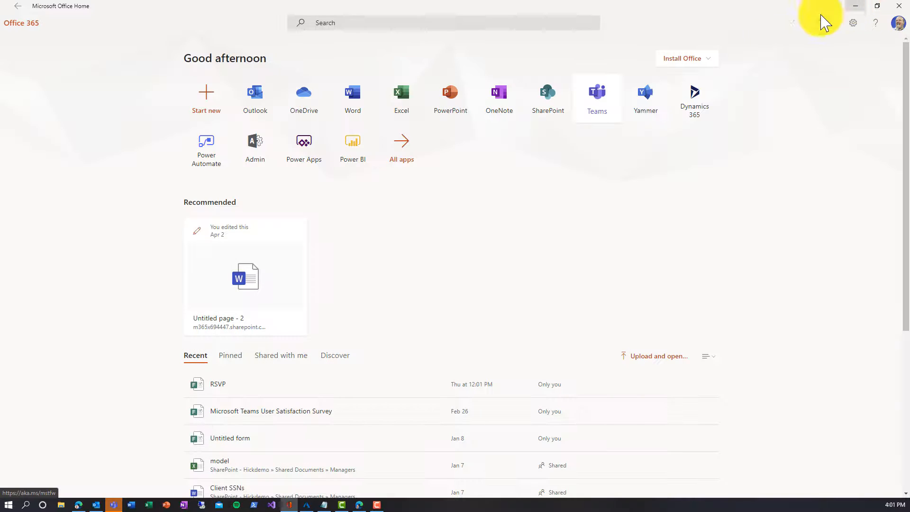
{"action": "left_click", "coordinate": [78, 505]}
{"action": "left_click", "coordinate": [295, 94]}
{"action": "key", "text": "ctrl+v"}
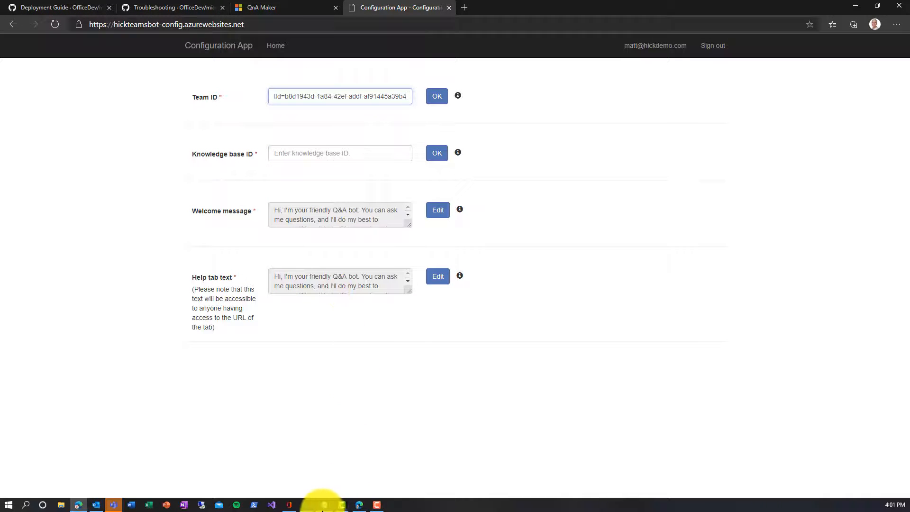
Step: Copy the knowledge base ID from the notes into the Knowledge base ID field and save it
{"action": "left_click", "coordinate": [323, 506]}
{"action": "left_click_drag", "start_coordinate": [505, 232], "coordinate": [328, 236]}
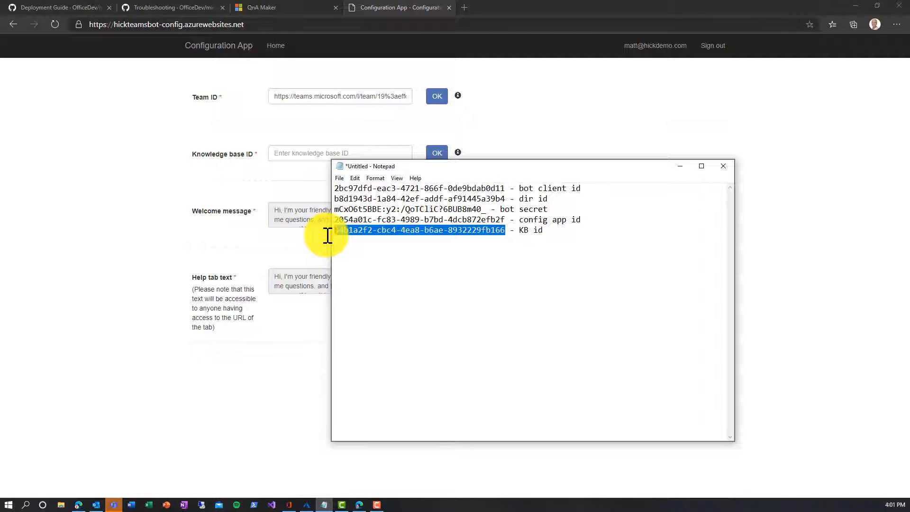
{"action": "key", "text": "ctrl+c"}
{"action": "left_click", "coordinate": [302, 153]}
{"action": "key", "text": "ctrl+v"}
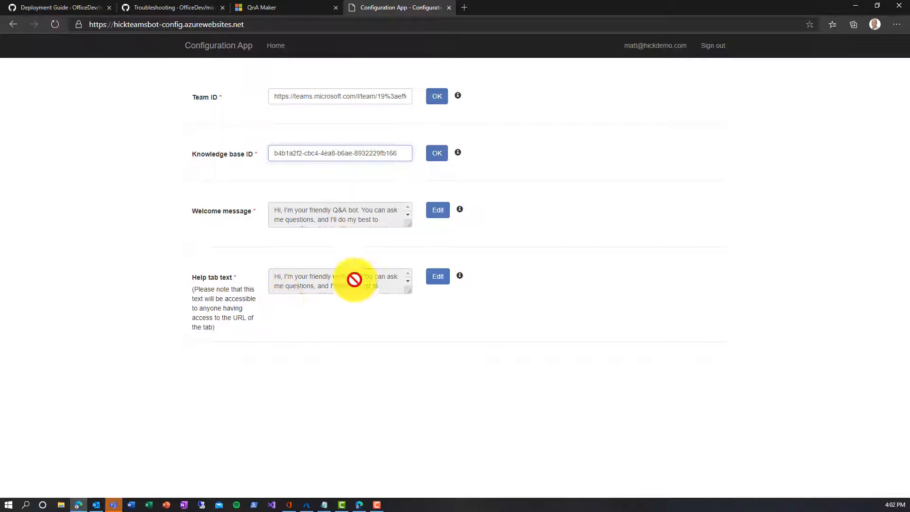
{"action": "left_click", "coordinate": [439, 152]}
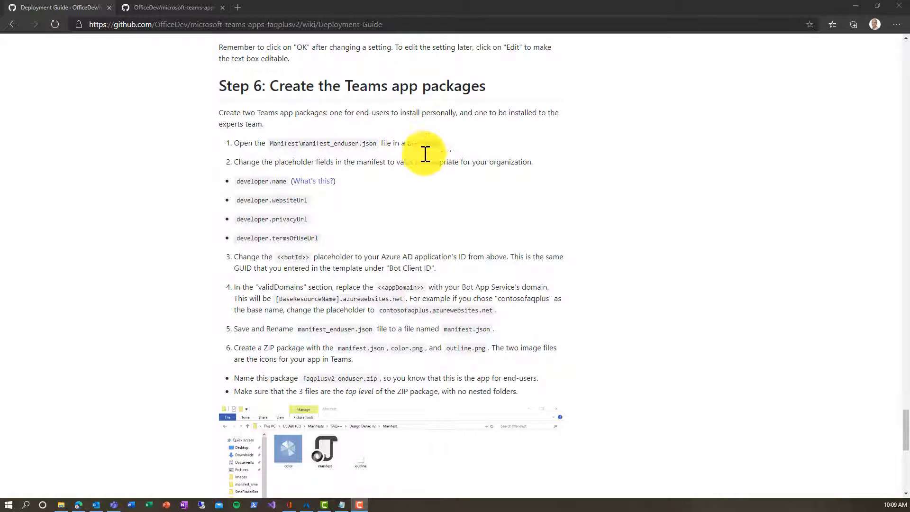
Step: Show the faqplusv2 repository's Clone or download options, then switch to the teamsbot folder
{"action": "left_click", "coordinate": [201, 11]}
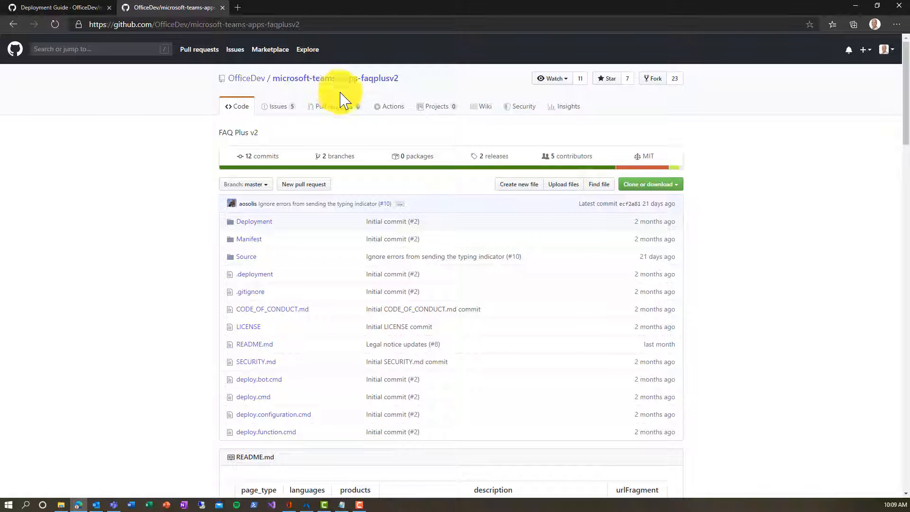
{"action": "left_click", "coordinate": [633, 188]}
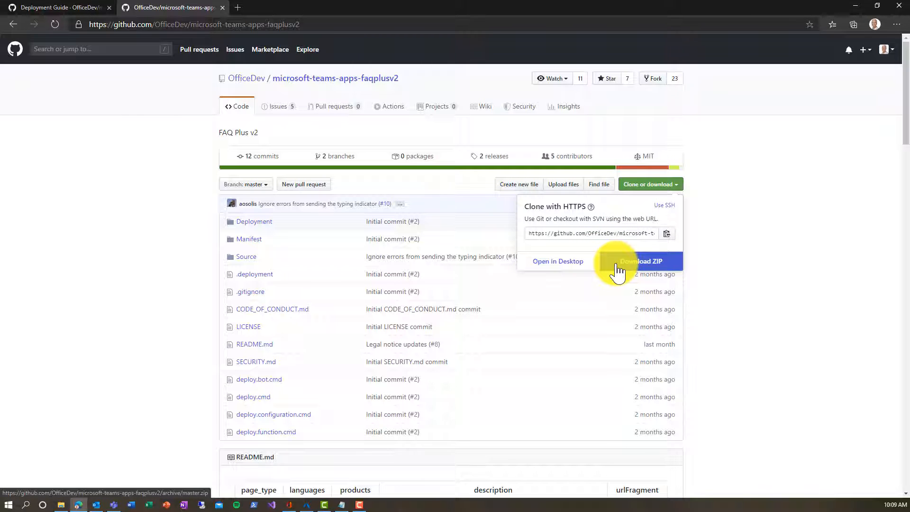
{"action": "left_click", "coordinate": [61, 504]}
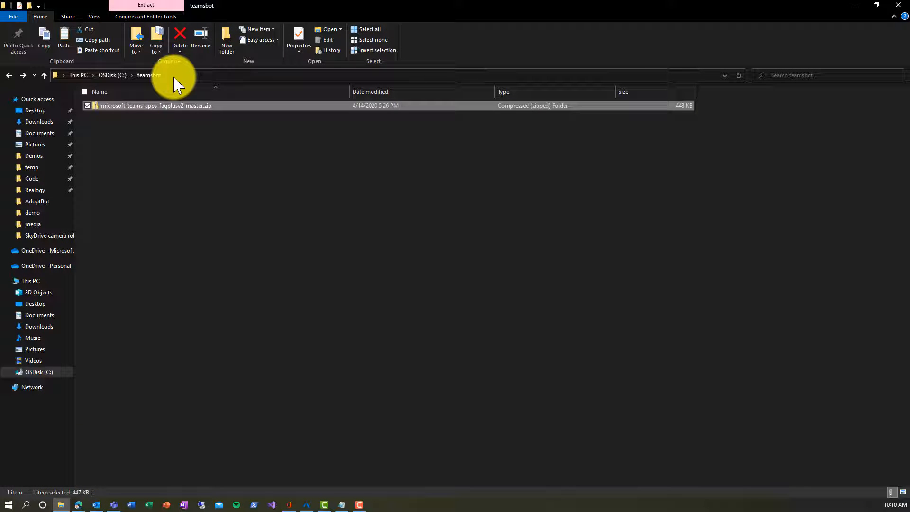
Step: Extract All from microsoft-teams-apps-faqplusv2-master.zip in the teamsbot folder
{"action": "right_click", "coordinate": [156, 112]}
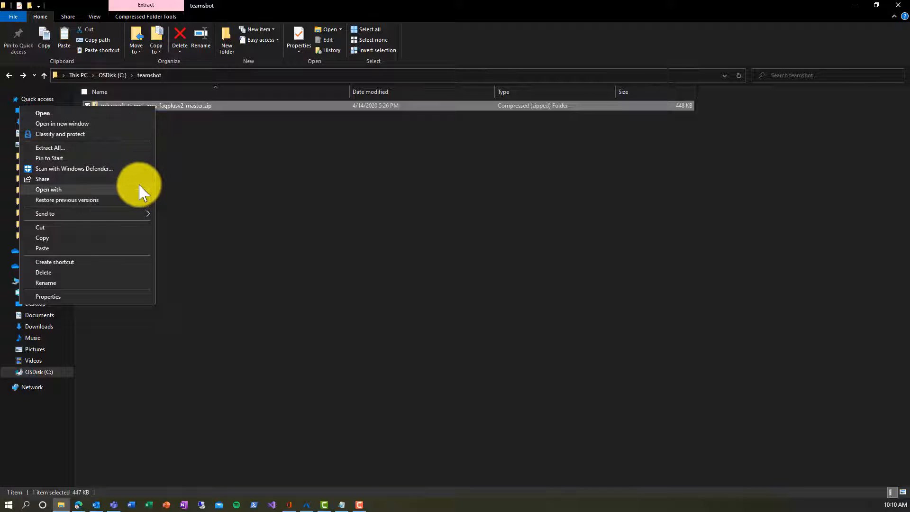
{"action": "left_click", "coordinate": [140, 148]}
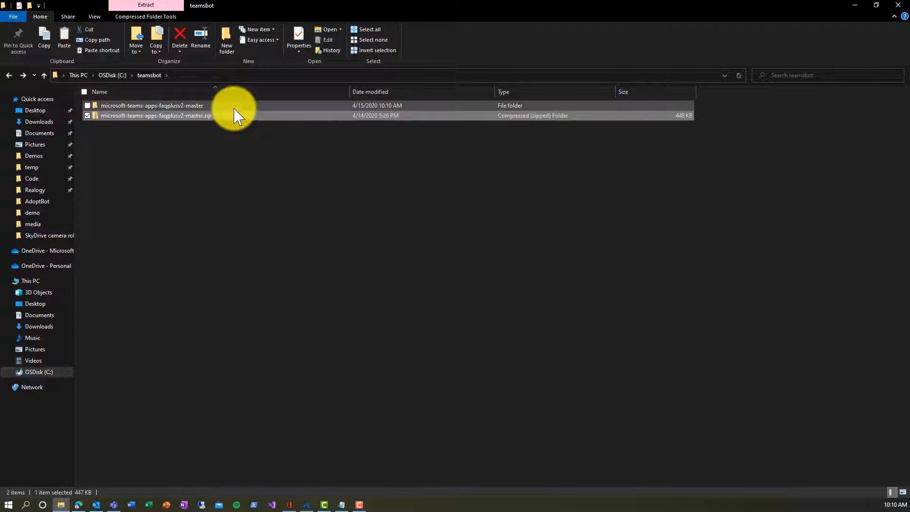
Step: In the extracted repository's Manifest folder, create new folders named user and expert
{"action": "double_click", "coordinate": [232, 106]}
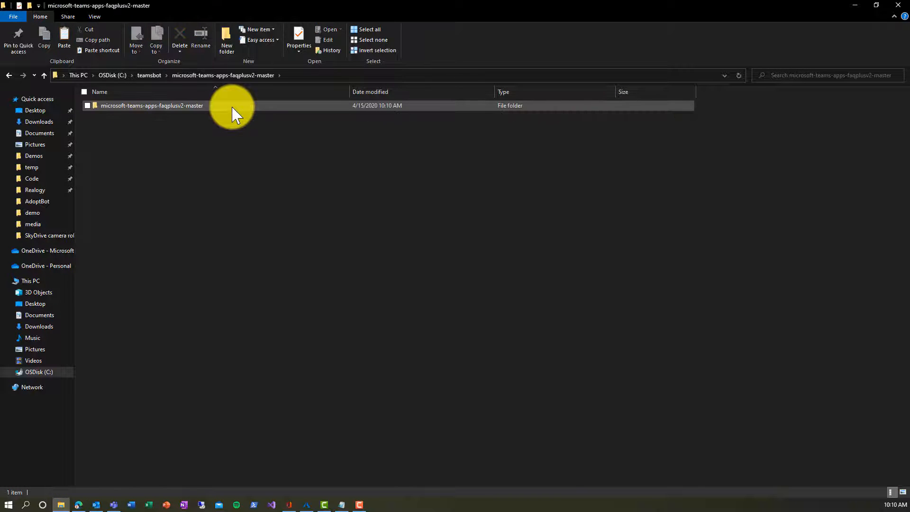
{"action": "double_click", "coordinate": [232, 106]}
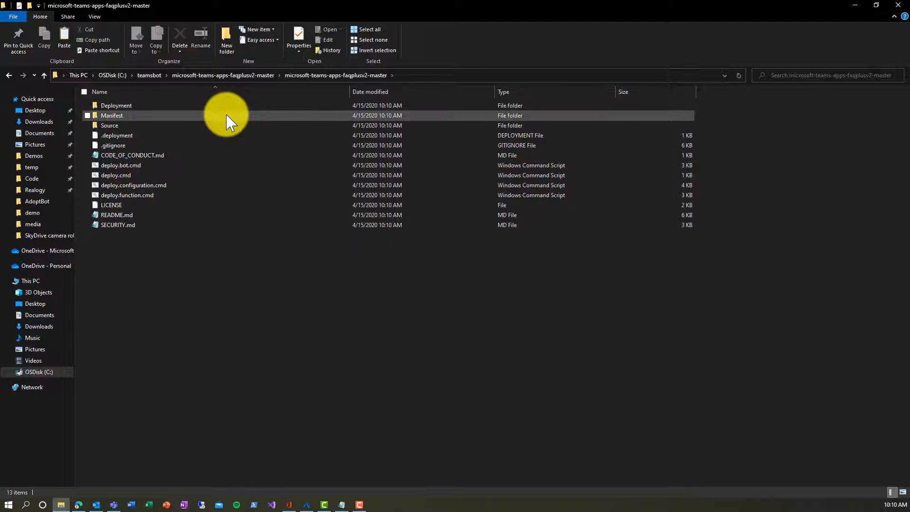
{"action": "double_click", "coordinate": [227, 116]}
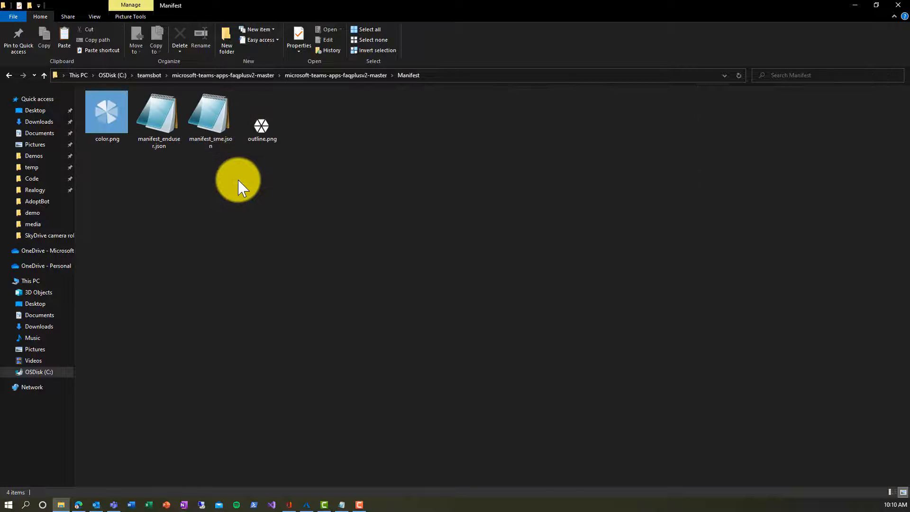
{"action": "right_click", "coordinate": [341, 177]}
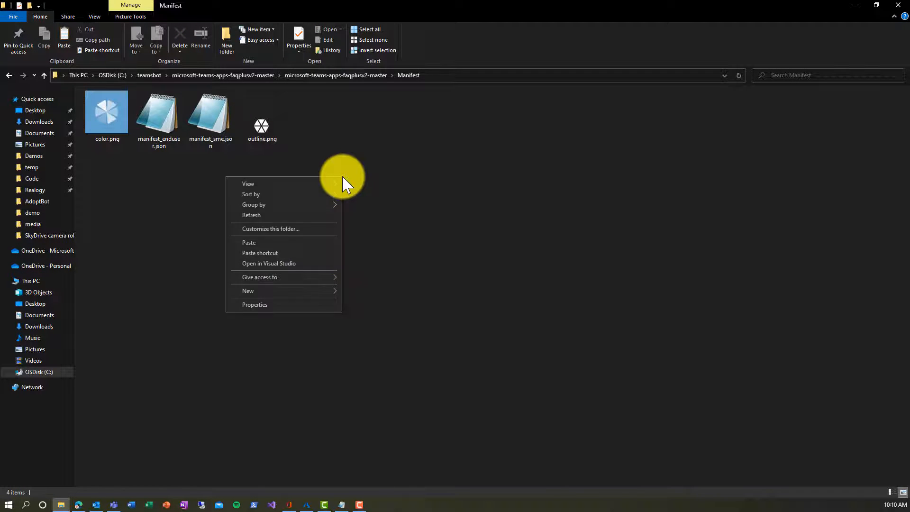
{"action": "mouse_move", "coordinate": [327, 291]}
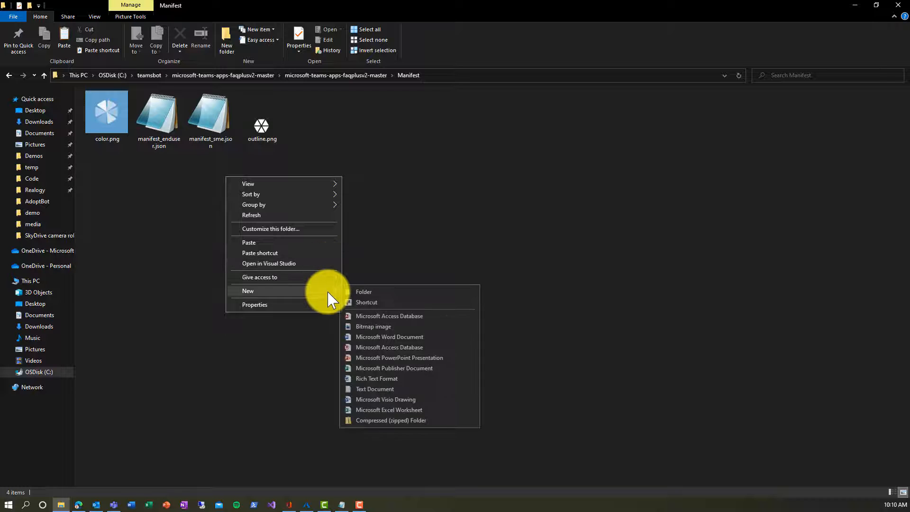
{"action": "left_click", "coordinate": [367, 292]}
{"action": "type", "text": "user"}
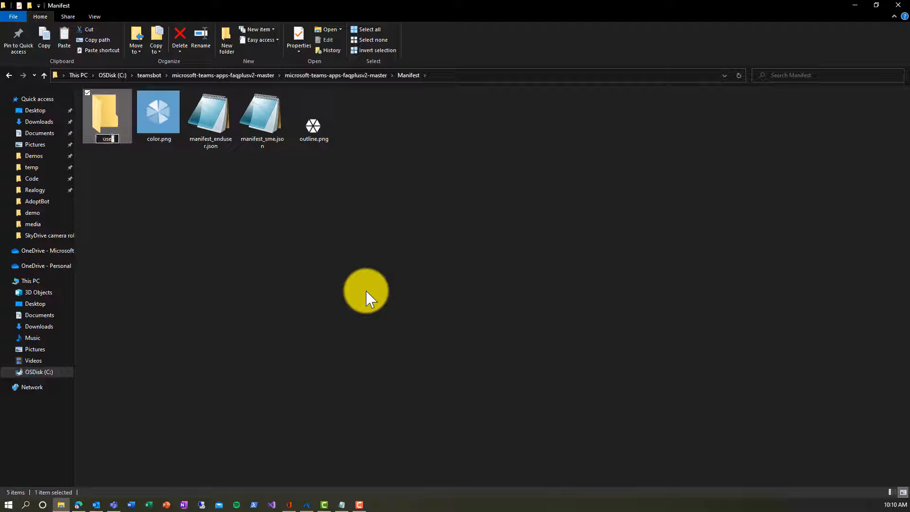
{"action": "left_click", "coordinate": [368, 299]}
{"action": "right_click", "coordinate": [367, 298]}
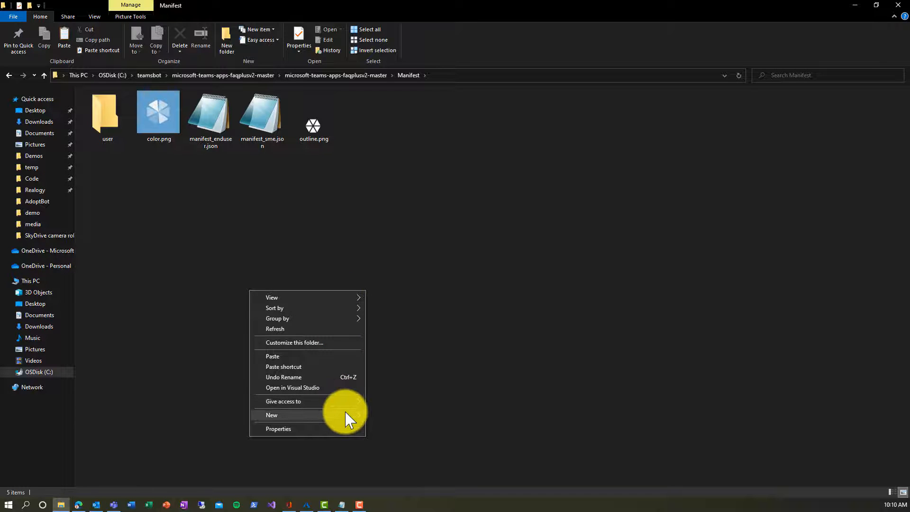
{"action": "mouse_move", "coordinate": [346, 415]}
{"action": "left_click", "coordinate": [426, 288]}
{"action": "type", "text": "expert"}
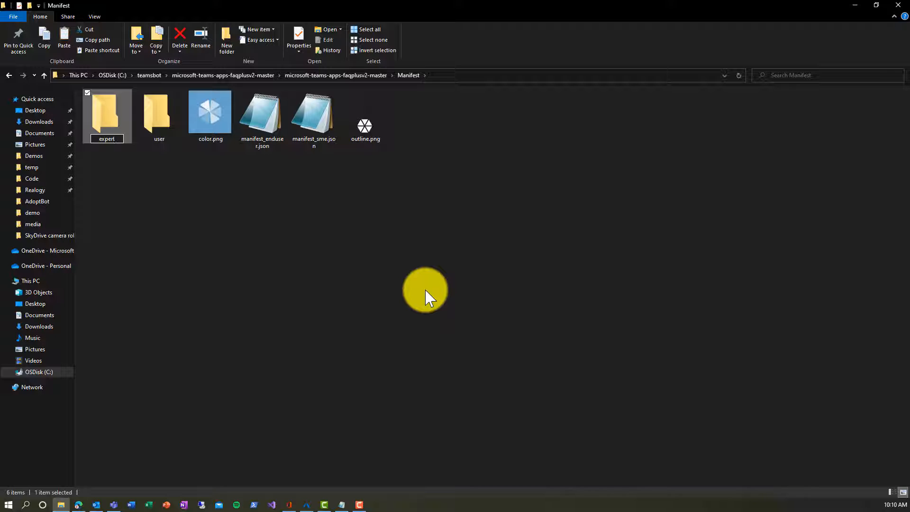
{"action": "key", "text": "Return"}
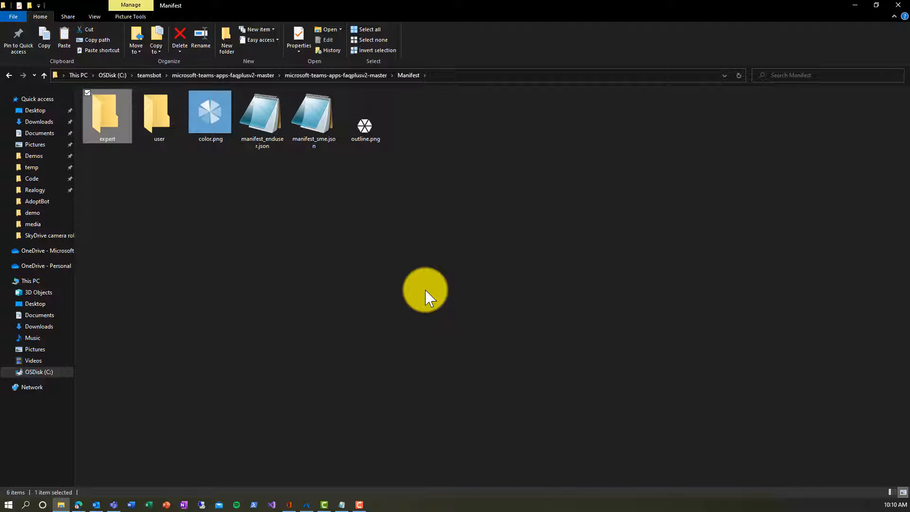
Step: Copy color.png and outline.png into both the user and expert folders
{"action": "left_click", "coordinate": [213, 135]}
{"action": "left_click", "coordinate": [373, 145], "text": "ctrl"}
{"action": "right_click", "coordinate": [372, 139]}
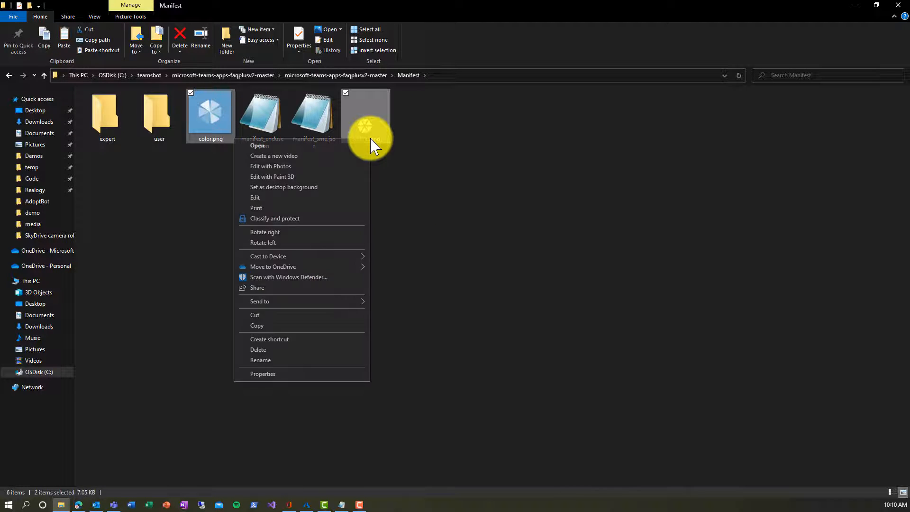
{"action": "left_click", "coordinate": [312, 326]}
{"action": "right_click", "coordinate": [161, 125]}
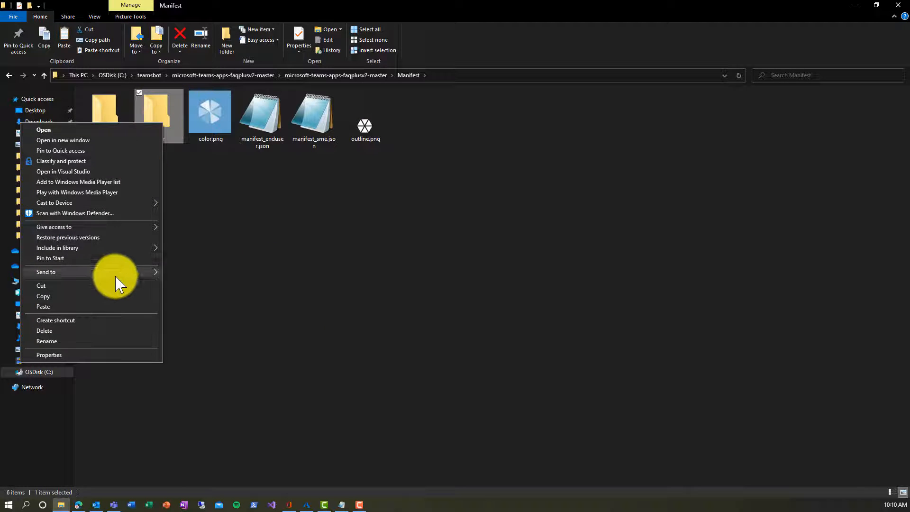
{"action": "left_click", "coordinate": [112, 306]}
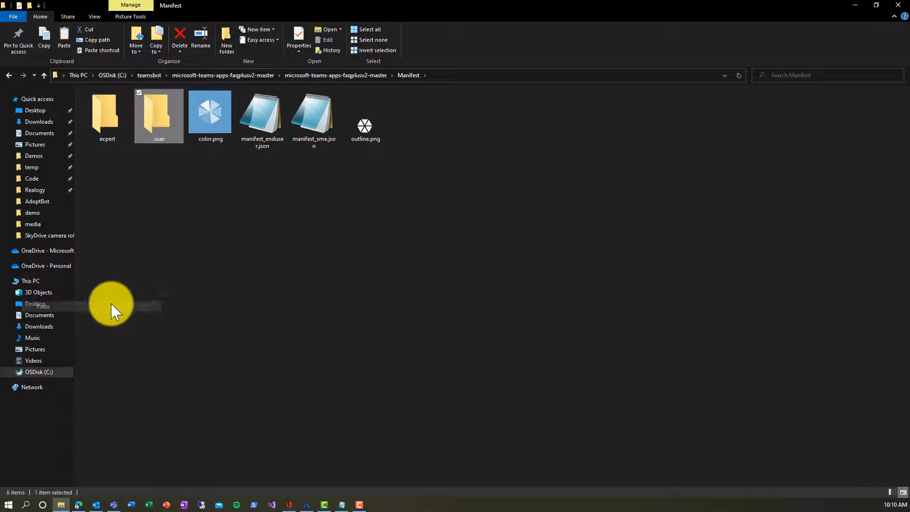
{"action": "right_click", "coordinate": [94, 139]}
{"action": "left_click", "coordinate": [81, 306]}
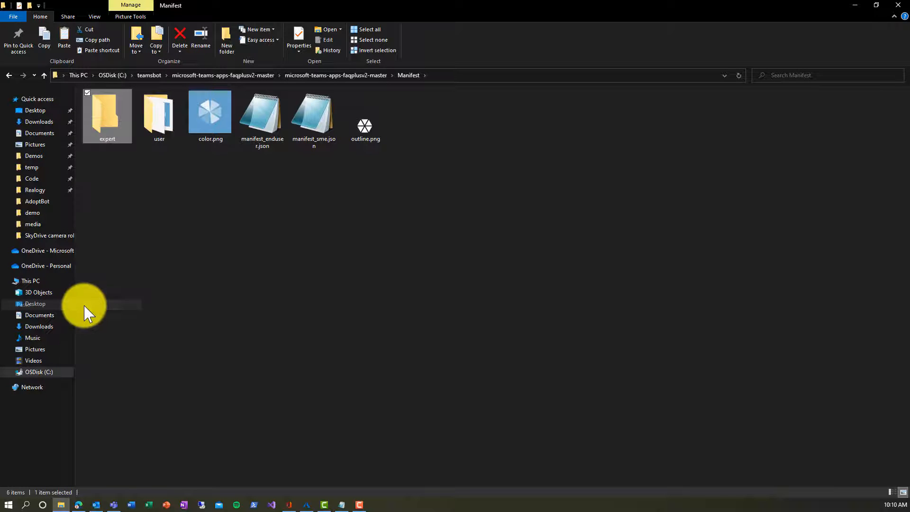
Step: Copy manifest_enduser.json into the user folder
{"action": "left_click", "coordinate": [272, 127]}
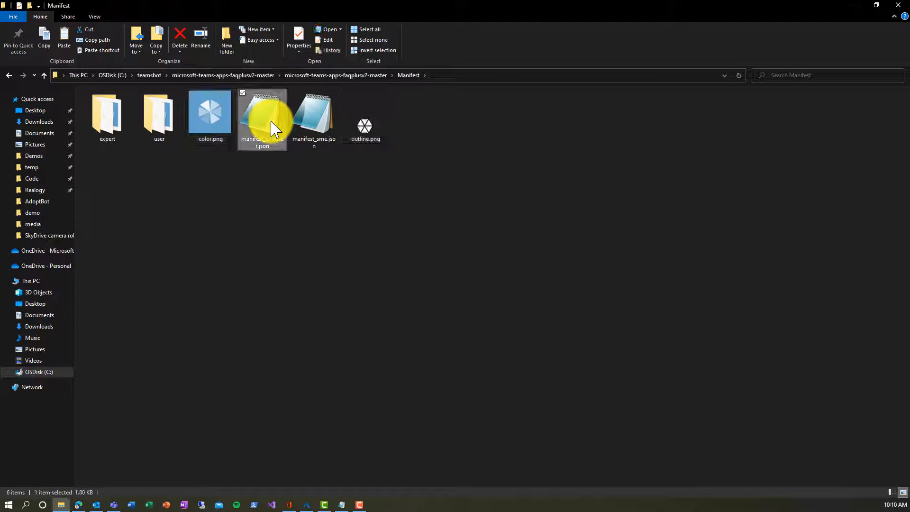
{"action": "right_click", "coordinate": [274, 128]}
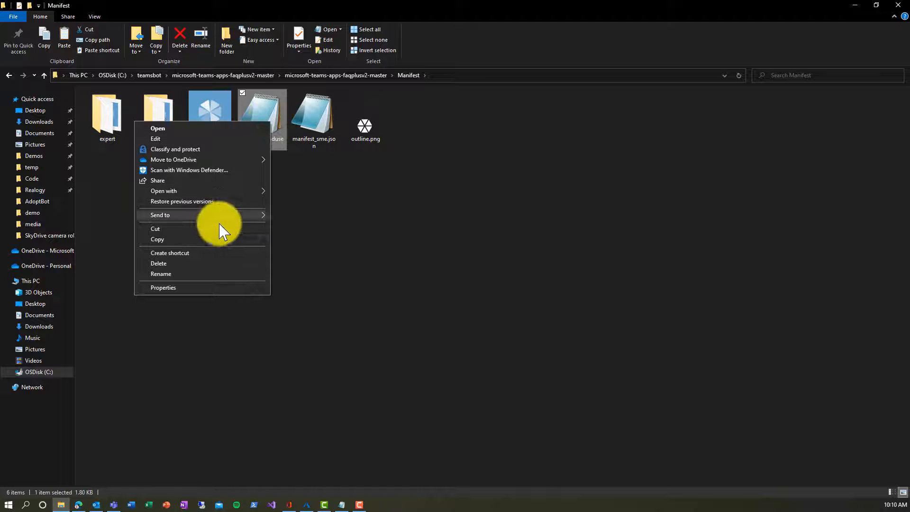
{"action": "left_click", "coordinate": [211, 237]}
{"action": "right_click", "coordinate": [162, 115]}
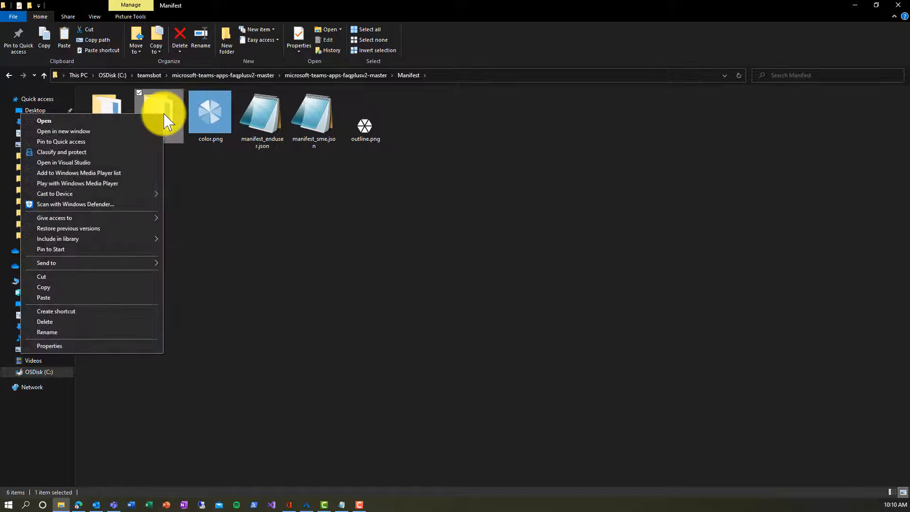
{"action": "left_click", "coordinate": [101, 297]}
Step: Copy manifest_sme.json into the expert folder
{"action": "left_click", "coordinate": [313, 128]}
{"action": "right_click", "coordinate": [313, 128]}
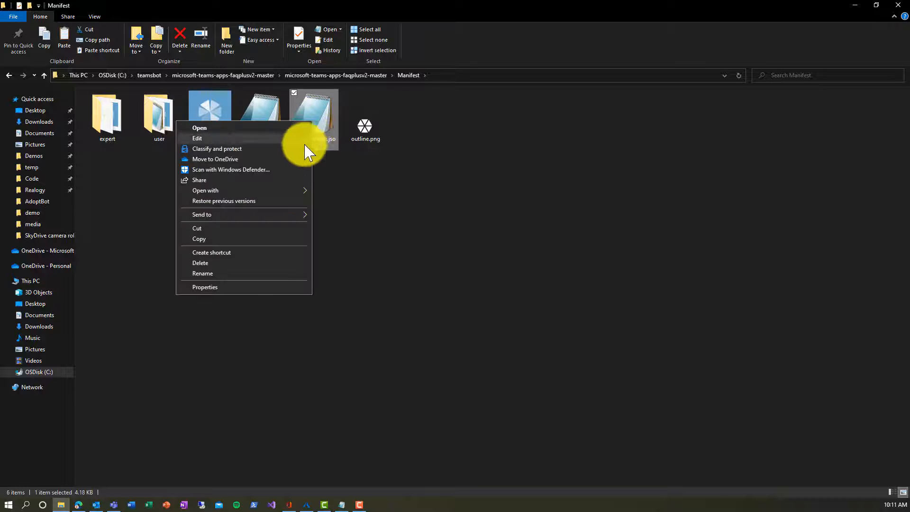
{"action": "left_click", "coordinate": [273, 244]}
{"action": "left_click", "coordinate": [108, 105]}
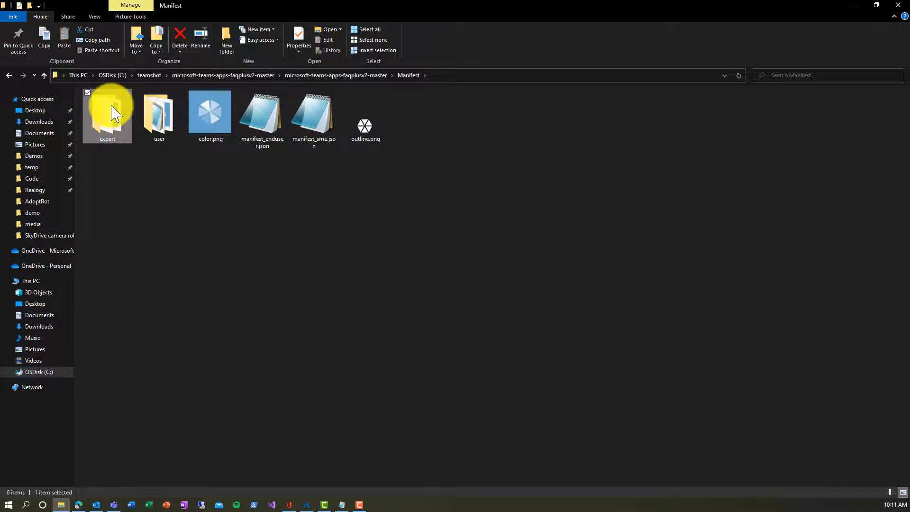
{"action": "right_click", "coordinate": [108, 105]}
{"action": "left_click", "coordinate": [71, 289]}
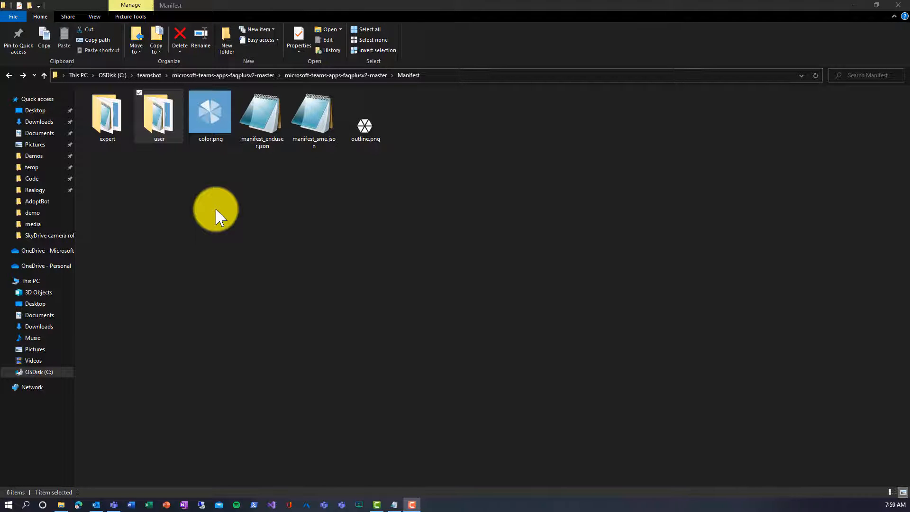
Step: Open user\manifest_enduser.json in Notepad and replace companyName with Hickdemo
{"action": "double_click", "coordinate": [159, 139]}
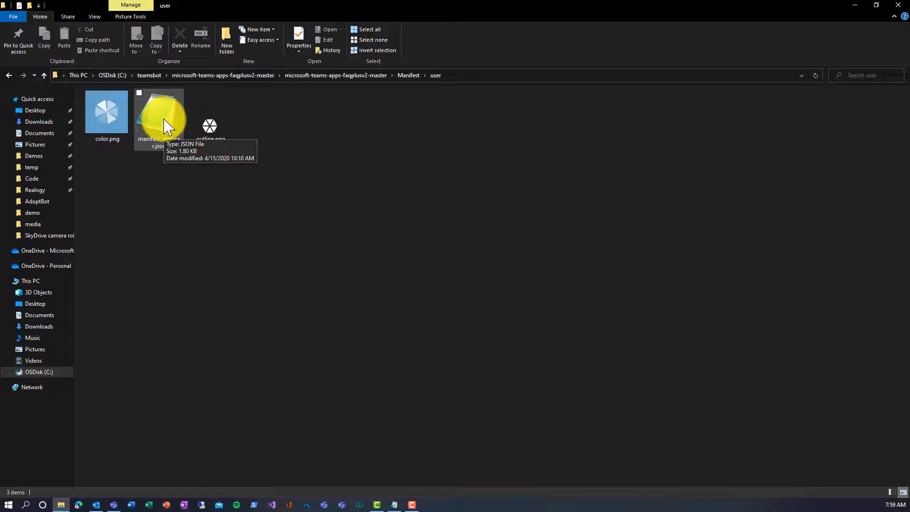
{"action": "double_click", "coordinate": [166, 127]}
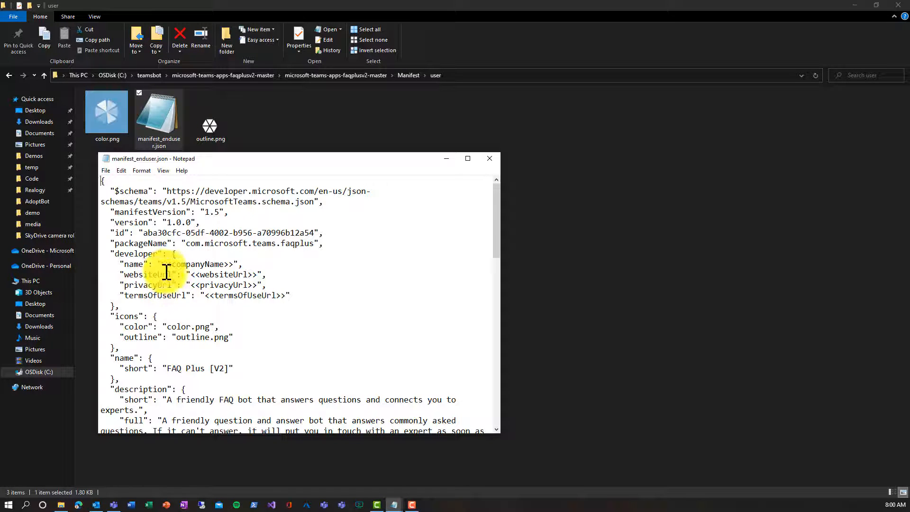
{"action": "left_click_drag", "start_coordinate": [162, 264], "coordinate": [235, 263]}
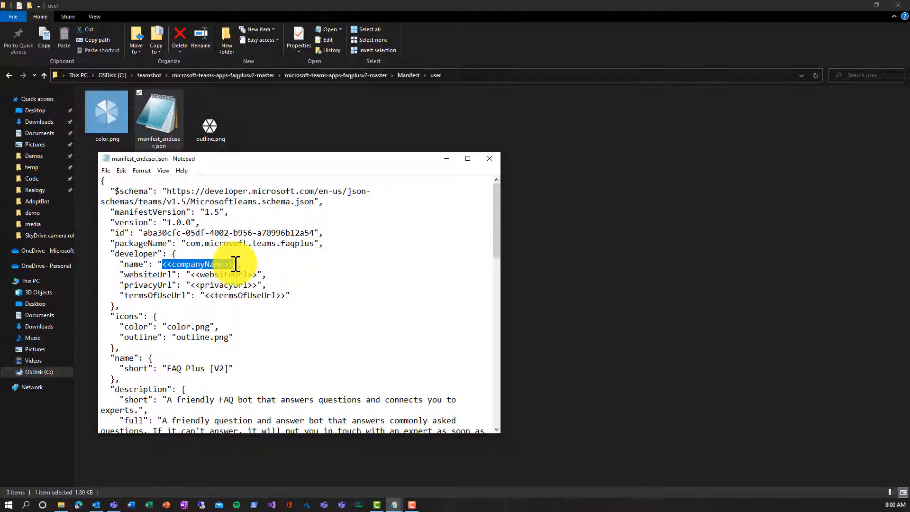
{"action": "type", "text": "Hickdemo IT"}
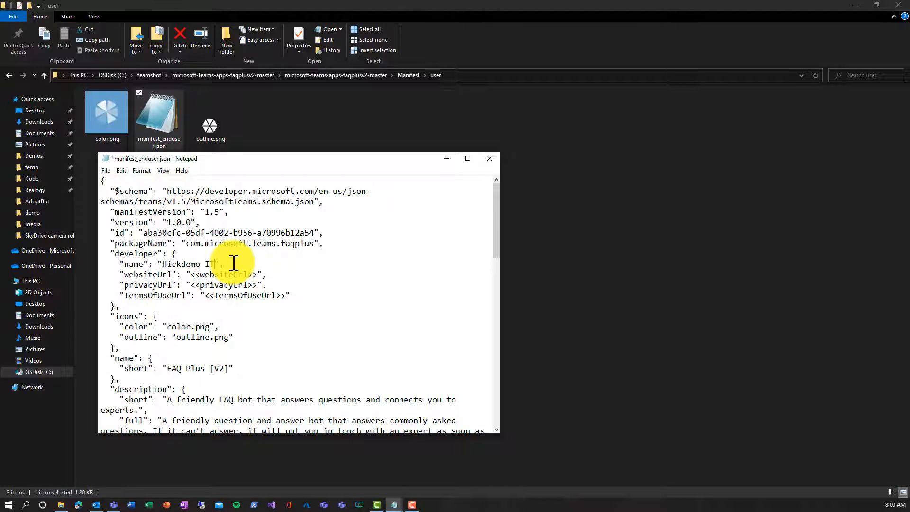
{"action": "left_click_drag", "start_coordinate": [191, 274], "coordinate": [260, 274]}
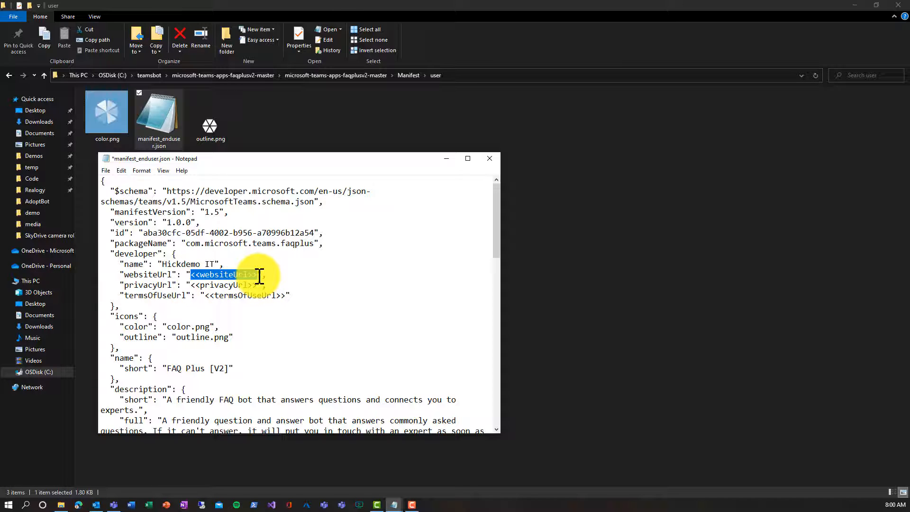
{"action": "type", "text": "https://"}
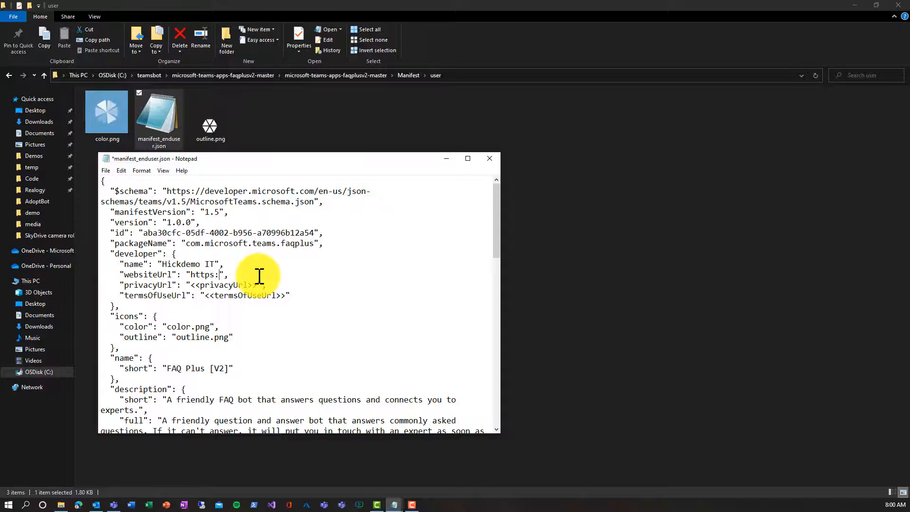
{"action": "type", "text": "teamsbot.azurewebs"}
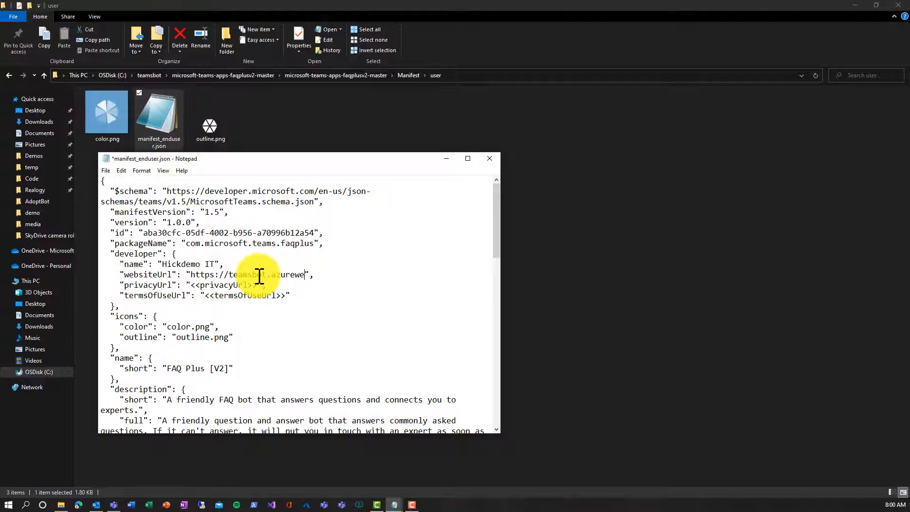
{"action": "type", "text": "ites.net"}
{"action": "key", "text": "shift+Left"}
{"action": "key", "text": "shift+Left"}
{"action": "key", "text": "shift+Left"}
{"action": "key", "text": "shift+Left"}
{"action": "key", "text": "shift+Left"}
{"action": "key", "text": "shift+Left"}
{"action": "key", "text": "shift+Left"}
{"action": "key", "text": "shift+Left"}
{"action": "key", "text": "shift+Left"}
{"action": "key", "text": "shift+Left"}
{"action": "key", "text": "shift+Left"}
{"action": "key", "text": "shift+Left"}
{"action": "key", "text": "shift+Left"}
{"action": "key", "text": "shift+Left"}
{"action": "key", "text": "shift+Left"}
{"action": "key", "text": "shift+Left"}
{"action": "key", "text": "shift+Left"}
{"action": "key", "text": "shift+Left"}
{"action": "key", "text": "shift+Left"}
{"action": "key", "text": "shift+Left"}
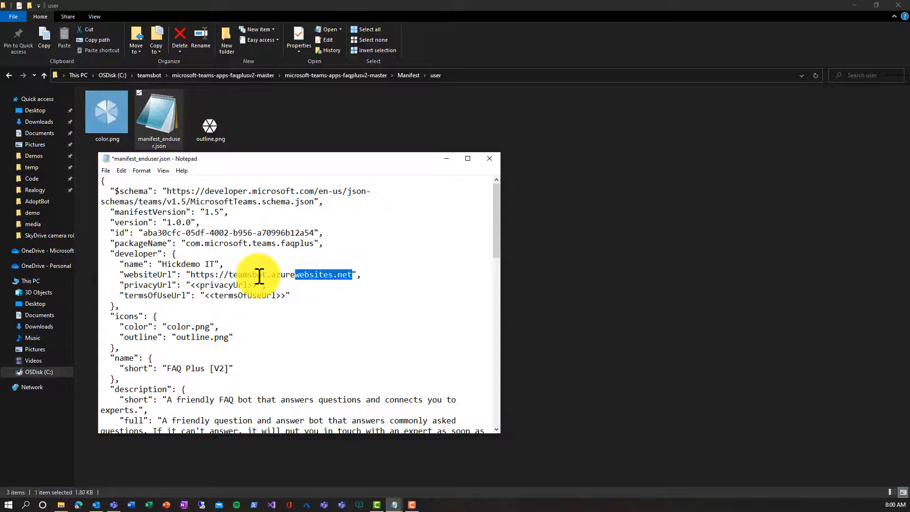
{"action": "key", "text": "Down"}
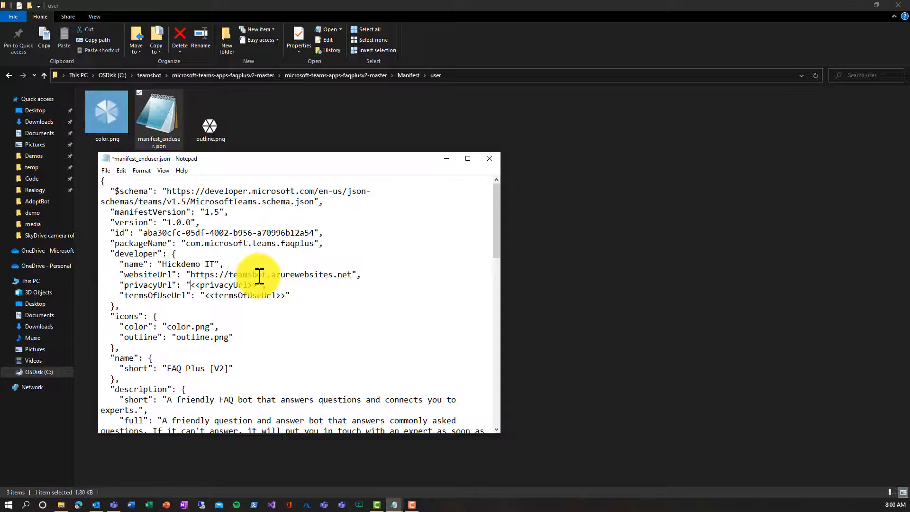
{"action": "key", "text": "shift+Right"}
{"action": "key", "text": "shift+Right"}
{"action": "key", "text": "shift+Right"}
{"action": "key", "text": "shift+Right"}
{"action": "key", "text": "shift+Right"}
{"action": "key", "text": "shift+Right"}
{"action": "key", "text": "shift+Right"}
{"action": "key", "text": "shift+Right"}
{"action": "key", "text": "shift+Right"}
{"action": "key", "text": "shift+Right"}
{"action": "key", "text": "shift+Right"}
{"action": "key", "text": "shift+Right"}
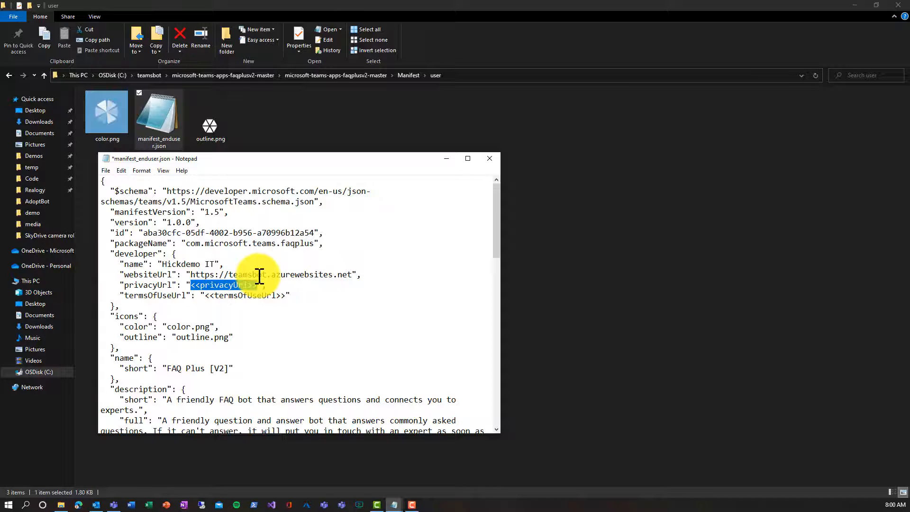
{"action": "key", "text": "ctrl+v"}
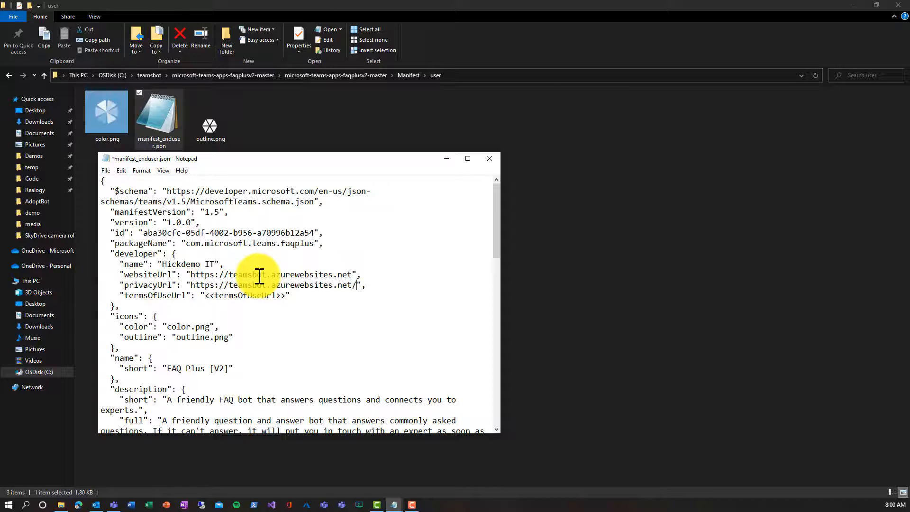
{"action": "type", "text": "/priv.htm"}
{"action": "key", "text": "shift+Left"}
{"action": "key", "text": "shift+Left"}
{"action": "key", "text": "shift+Left"}
{"action": "key", "text": "shift+Left"}
{"action": "key", "text": "shift+Left"}
{"action": "key", "text": "shift+Left"}
{"action": "key", "text": "shift+Left"}
{"action": "key", "text": "shift+Left"}
{"action": "key", "text": "shift+Left"}
{"action": "key", "text": "shift+Left"}
{"action": "key", "text": "shift+Left"}
{"action": "key", "text": "shift+Left"}
{"action": "key", "text": "shift+Left"}
{"action": "key", "text": "shift+Left"}
{"action": "key", "text": "shift+Left"}
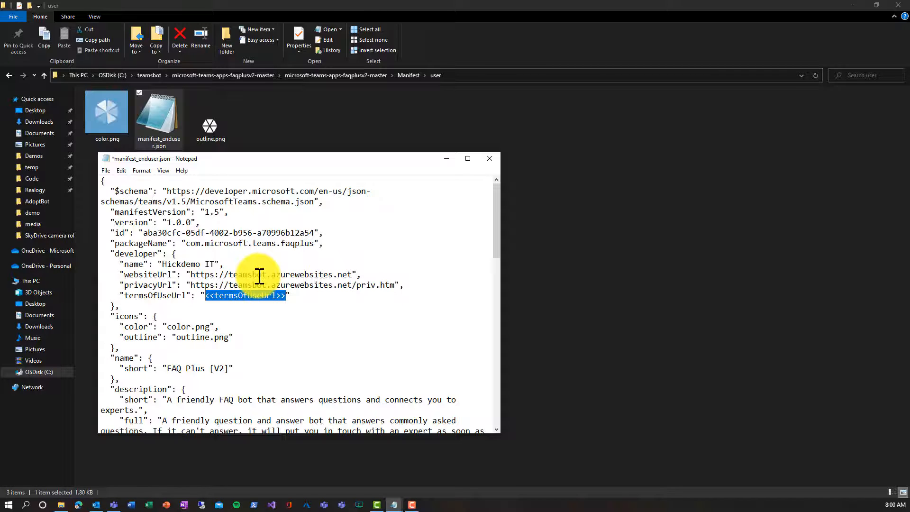
{"action": "key", "text": "ctrl+v"}
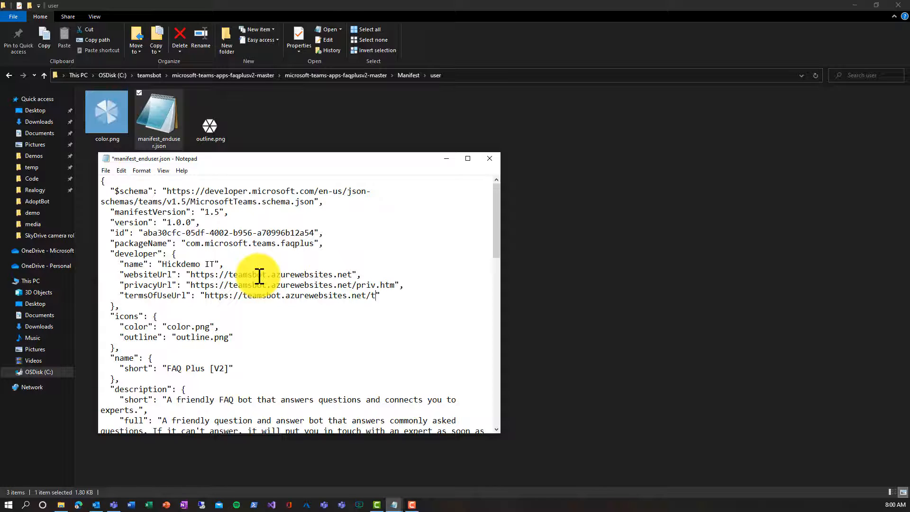
{"action": "type", "text": "/tos.htm"}
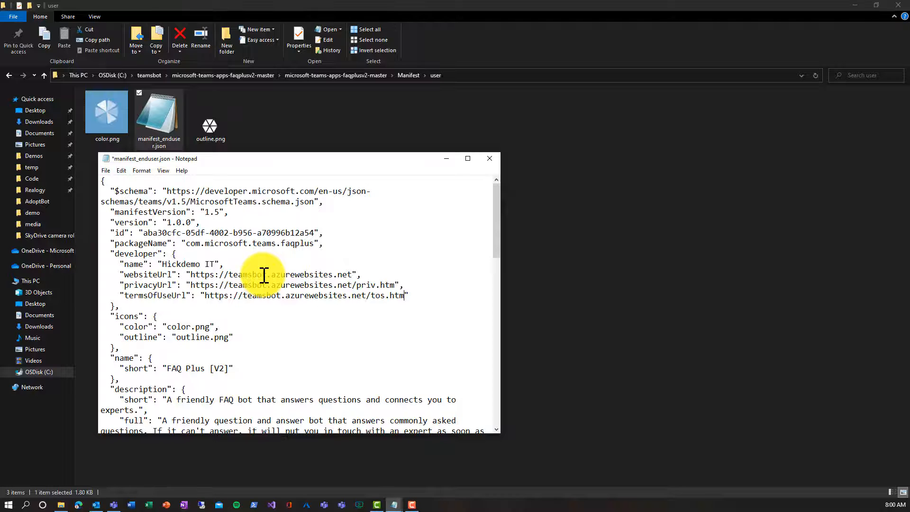
Step: Replace the next name placeholder with TeamsBot, correcting a typo
{"action": "scroll", "coordinate": [264, 275], "scroll_direction": "down", "scroll_amount": 1}
{"action": "left_click_drag", "start_coordinate": [167, 337], "coordinate": [226, 335]}
{"action": "type", "text": "Teams"}
{"action": "type", "text": "sBot"}
{"action": "key", "text": "Left"}
{"action": "key", "text": "Left"}
{"action": "key", "text": "Left"}
{"action": "key", "text": "BackSpace"}
Step: Replace the botId placeholder with the bot client ID from the notes
{"action": "scroll", "coordinate": [195, 369], "scroll_direction": "down", "scroll_amount": 2}
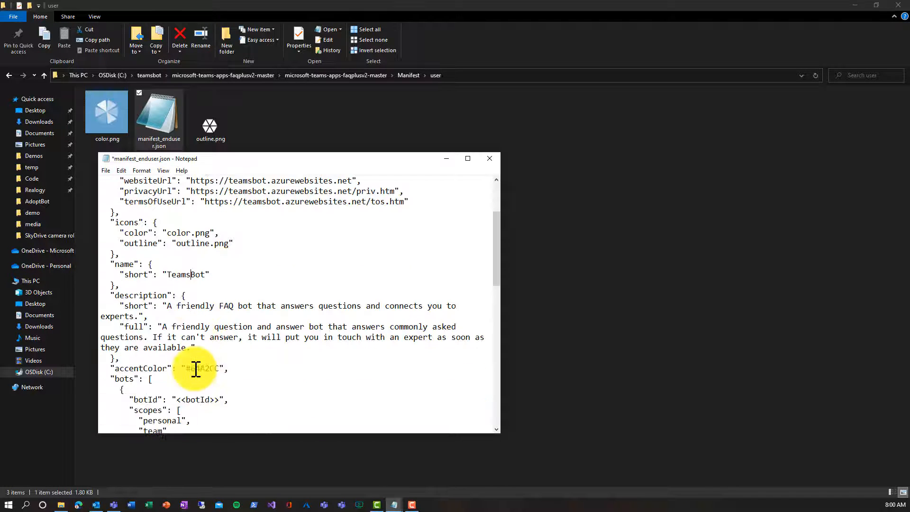
{"action": "scroll", "coordinate": [196, 369], "scroll_direction": "down", "scroll_amount": 1}
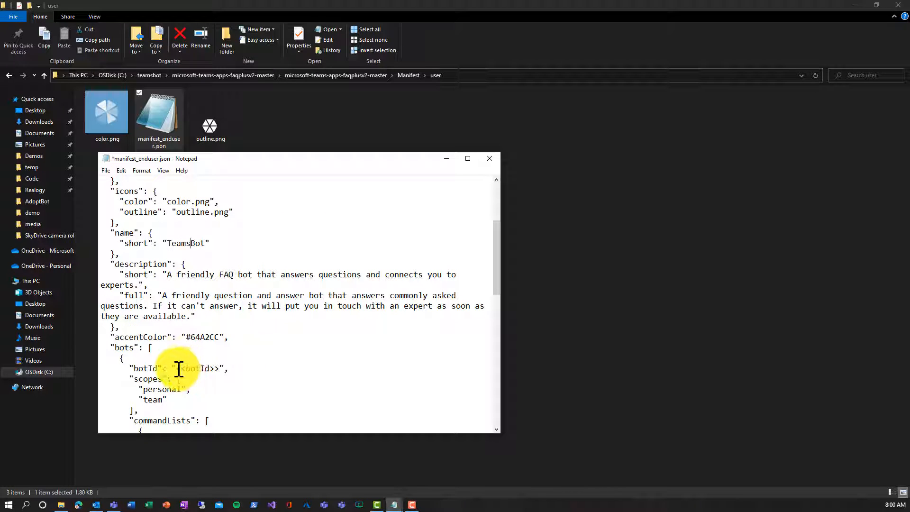
{"action": "left_click_drag", "start_coordinate": [178, 369], "coordinate": [214, 369]}
{"action": "right_click", "coordinate": [217, 369]}
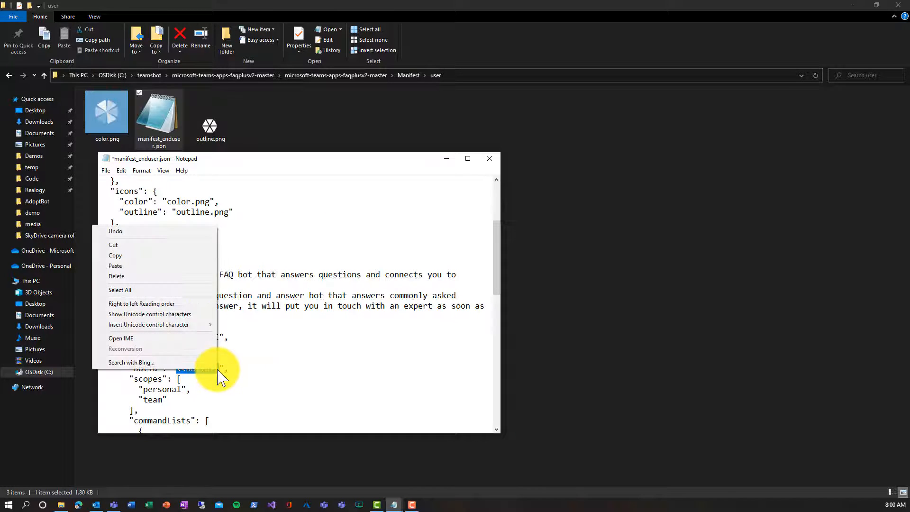
{"action": "left_click", "coordinate": [217, 369]}
{"action": "left_click_drag", "start_coordinate": [219, 370], "coordinate": [178, 371]}
{"action": "key", "text": "ctrl+v"}
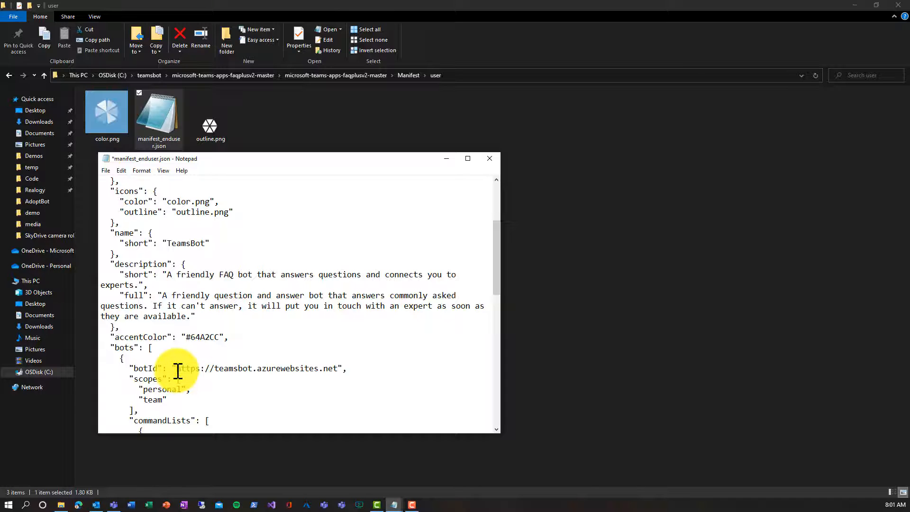
{"action": "left_click", "coordinate": [394, 506]}
{"action": "left_click", "coordinate": [382, 476]}
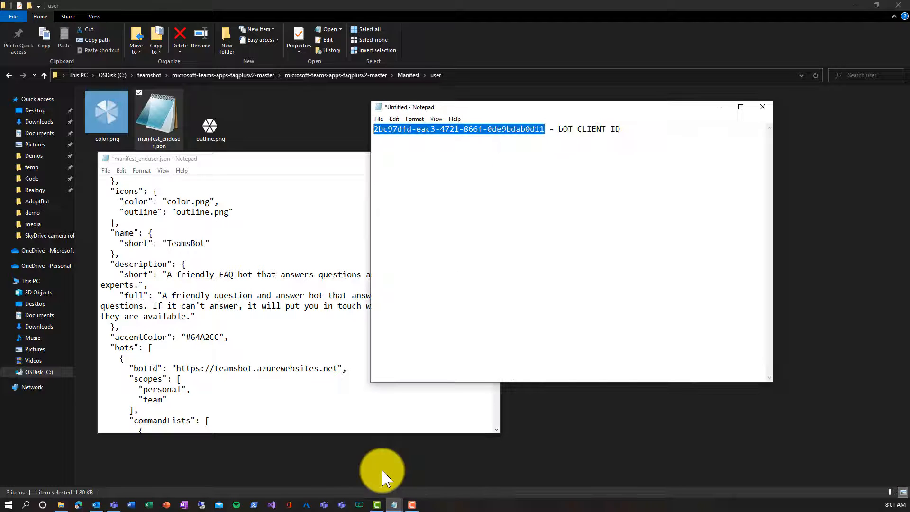
{"action": "left_click", "coordinate": [719, 107]}
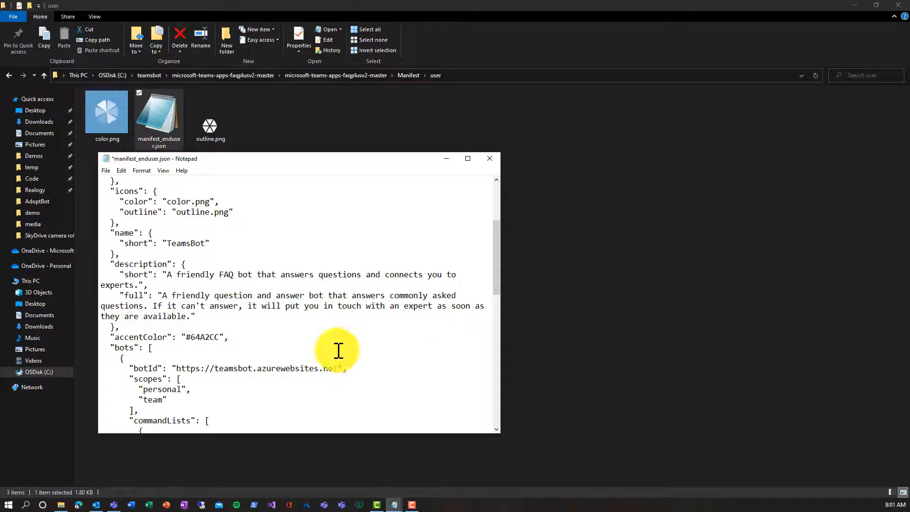
{"action": "left_click_drag", "start_coordinate": [335, 371], "coordinate": [178, 373]}
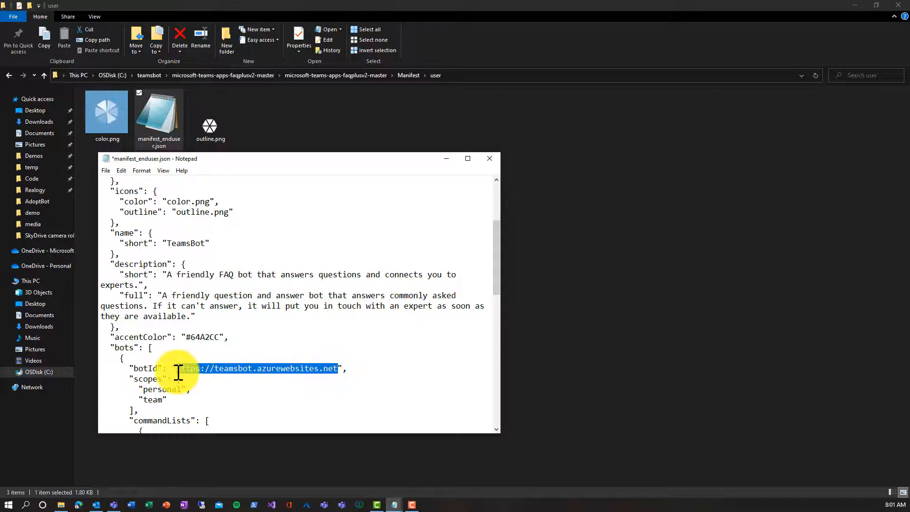
{"action": "key", "text": "ctrl+v"}
Step: Set validDomains to teamsbot.azurewebsites.net and close the end-user manifest
{"action": "scroll", "coordinate": [223, 330], "scroll_direction": "down", "scroll_amount": 5}
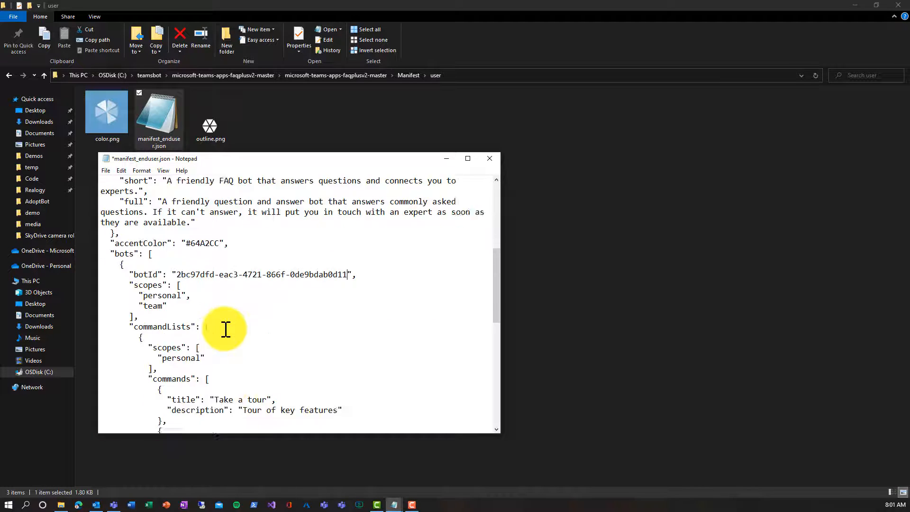
{"action": "scroll", "coordinate": [225, 328], "scroll_direction": "down", "scroll_amount": 4}
{"action": "scroll", "coordinate": [226, 328], "scroll_direction": "down", "scroll_amount": 5}
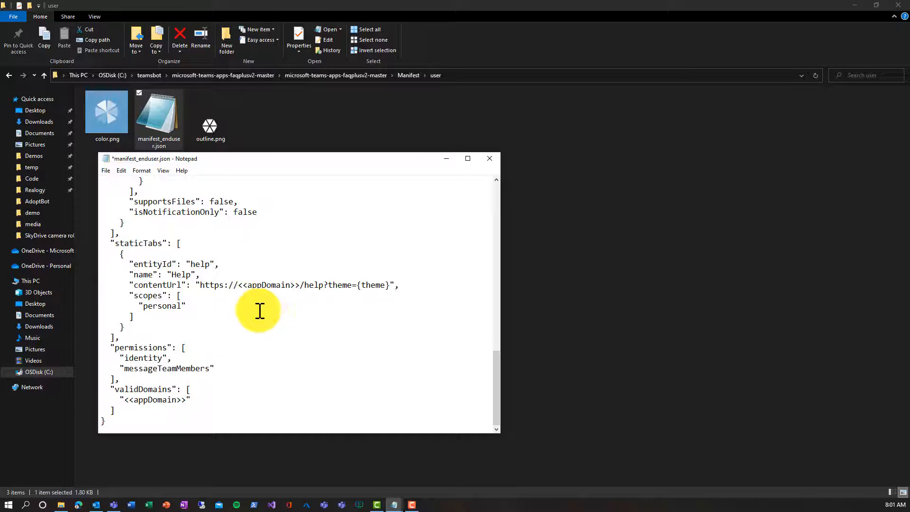
{"action": "left_click_drag", "start_coordinate": [126, 399], "coordinate": [183, 399]}
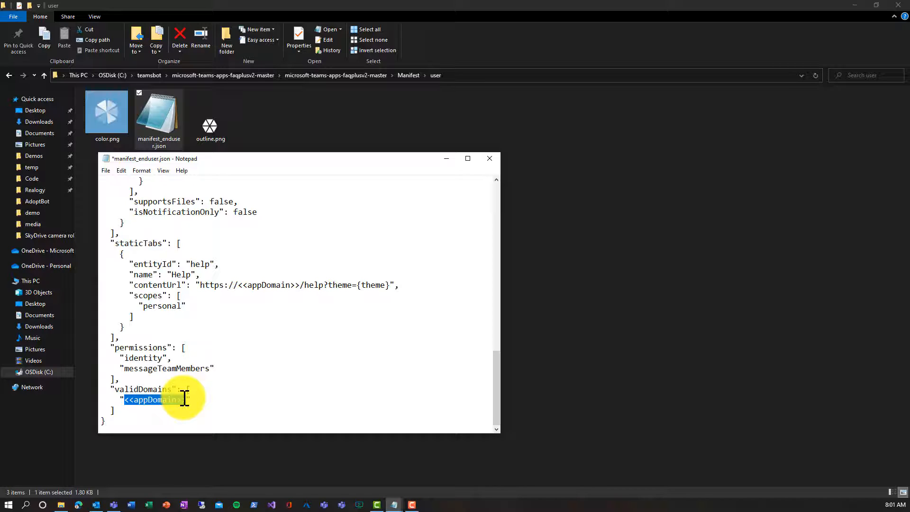
{"action": "type", "text": "teamsbot"}
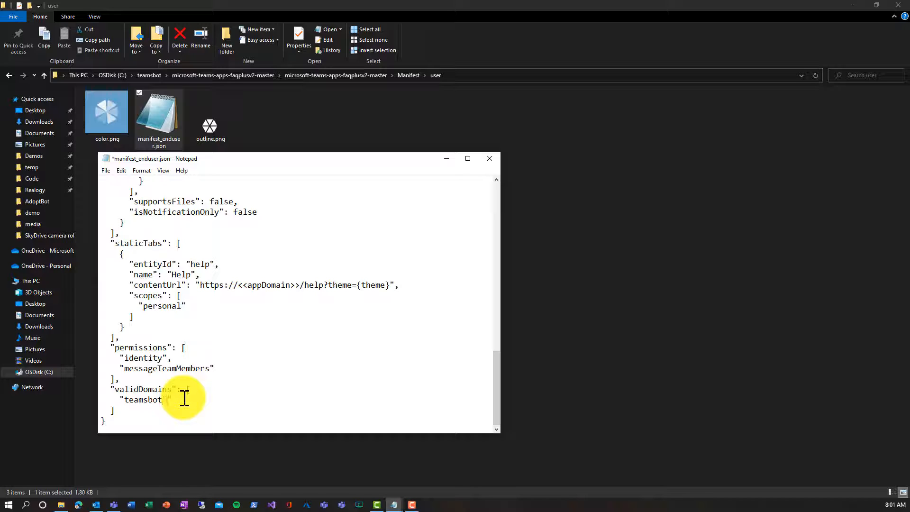
{"action": "type", "text": ".azurewebsites.net"}
{"action": "scroll", "coordinate": [201, 368], "scroll_direction": "up", "scroll_amount": 7}
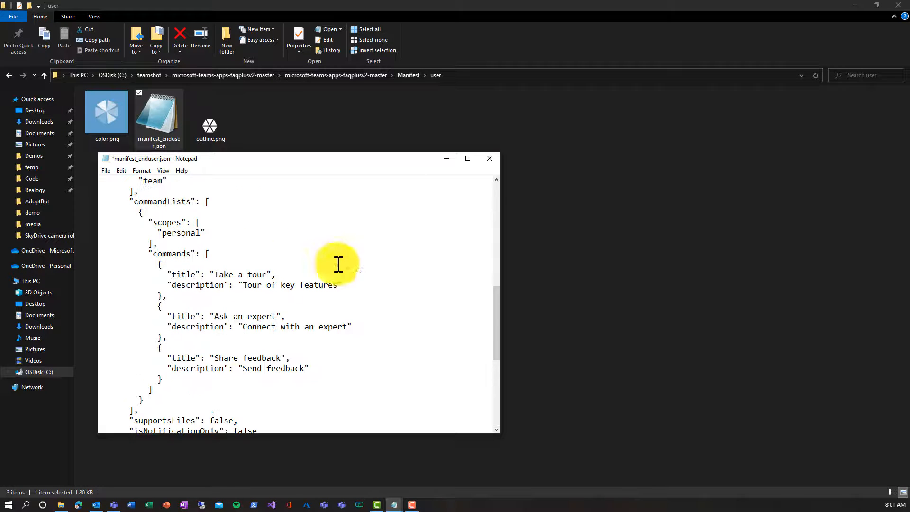
{"action": "left_click", "coordinate": [488, 159]}
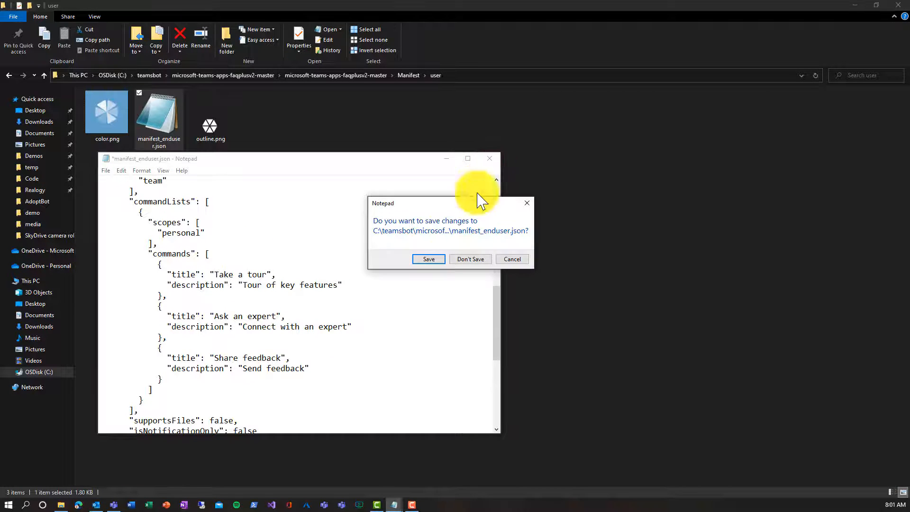
Step: Save the end-user manifest and rename it to manifest.json
{"action": "left_click", "coordinate": [442, 262]}
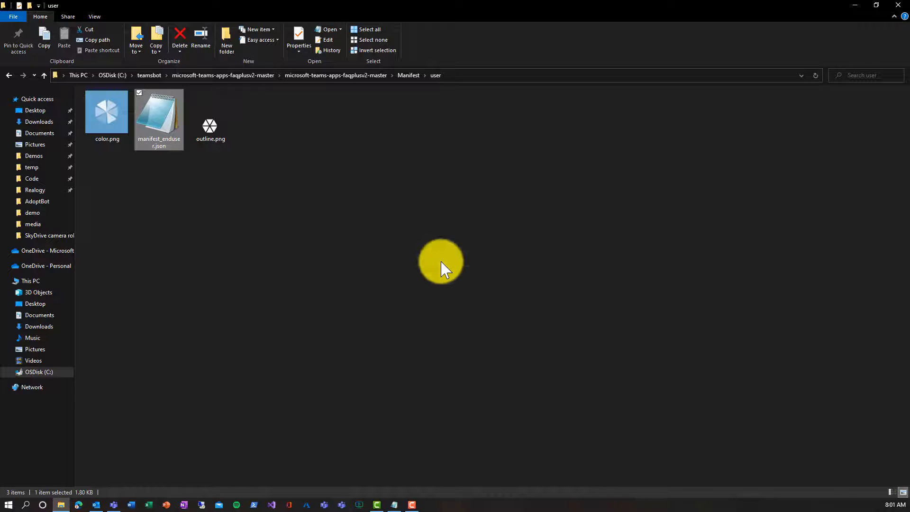
{"action": "right_click", "coordinate": [160, 141]}
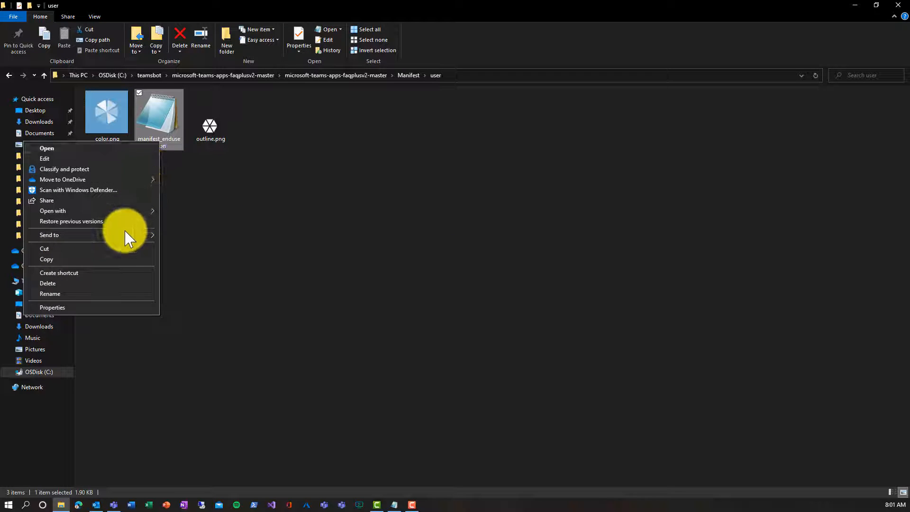
{"action": "left_click", "coordinate": [96, 294]}
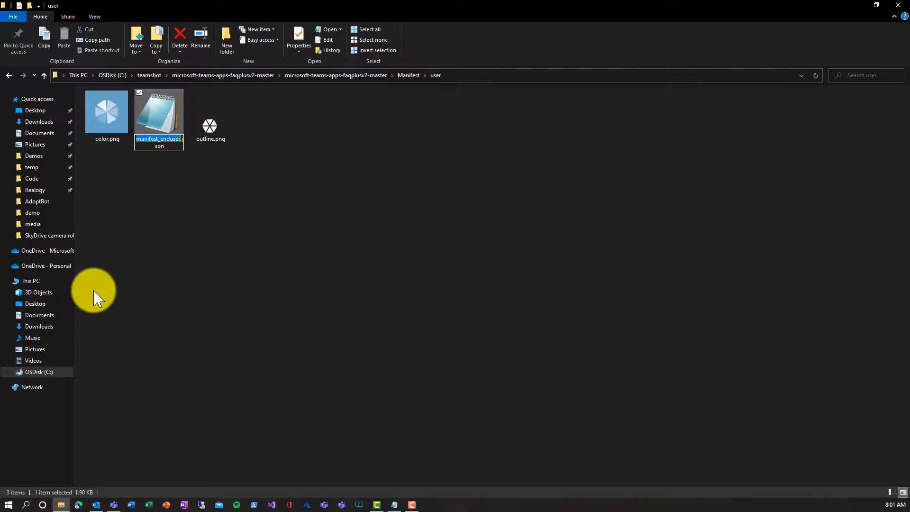
{"action": "key", "text": "Right"}
{"action": "key", "text": "BackSpace"}
{"action": "key", "text": "BackSpace"}
{"action": "key", "text": "BackSpace"}
{"action": "key", "text": "BackSpace"}
{"action": "key", "text": "BackSpace"}
{"action": "key", "text": "BackSpace"}
{"action": "key", "text": "BackSpace"}
{"action": "key", "text": "BackSpace"}
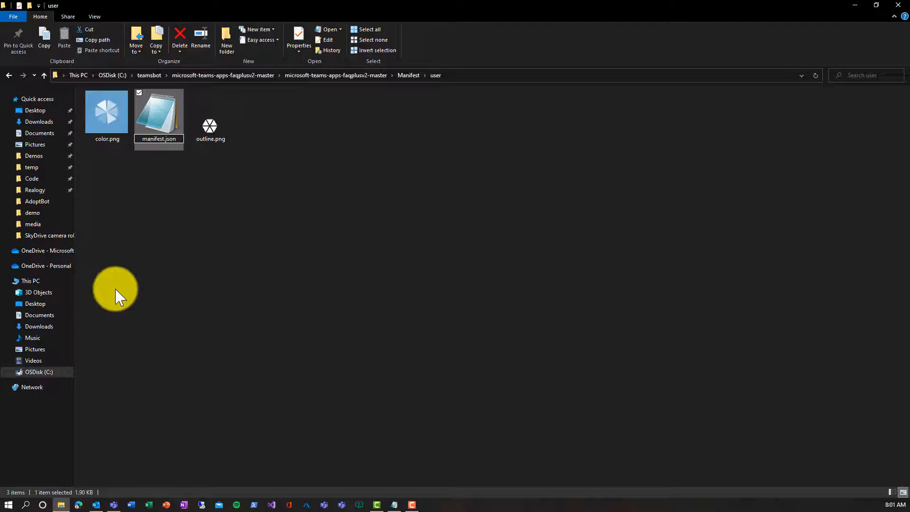
{"action": "key", "text": "Return"}
Step: Zip color.png, manifest.json and outline.png into user.zip, then go up to Manifest
{"action": "left_click", "coordinate": [104, 104]}
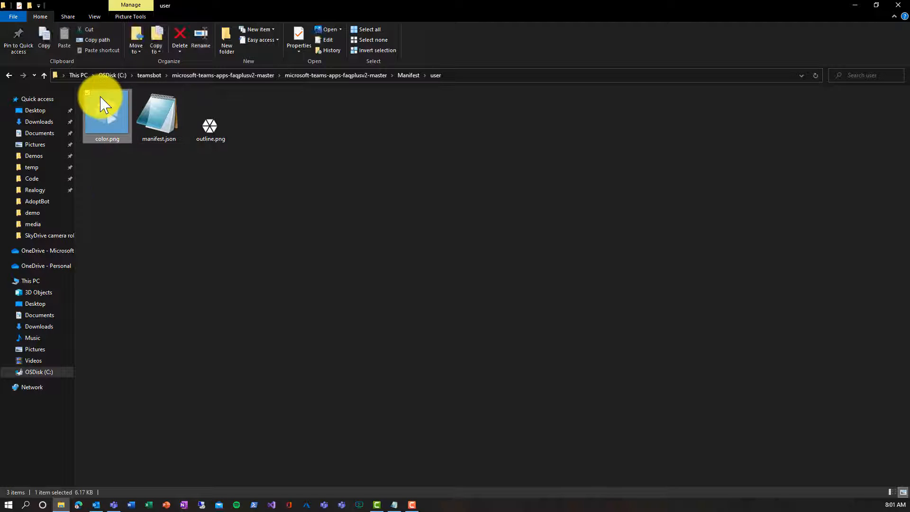
{"action": "left_click", "coordinate": [153, 112], "text": "ctrl"}
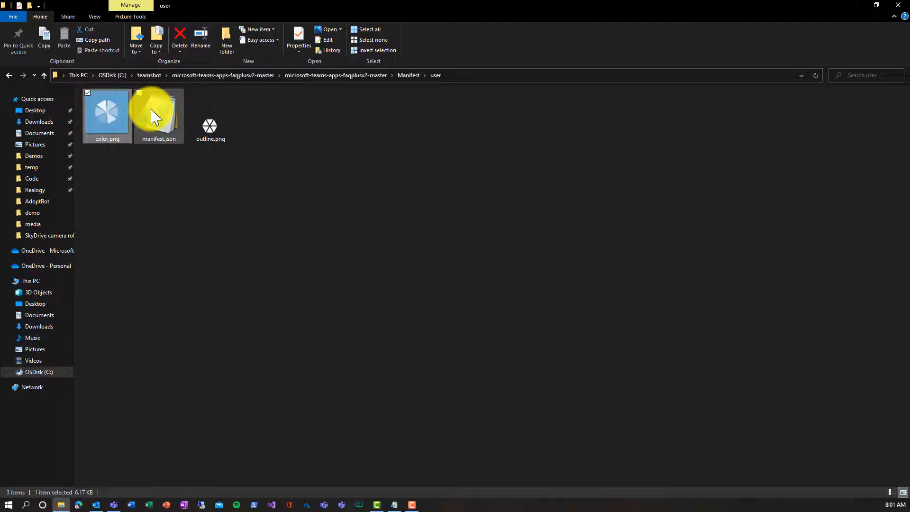
{"action": "left_click", "coordinate": [207, 125], "text": "ctrl"}
{"action": "right_click", "coordinate": [208, 127]}
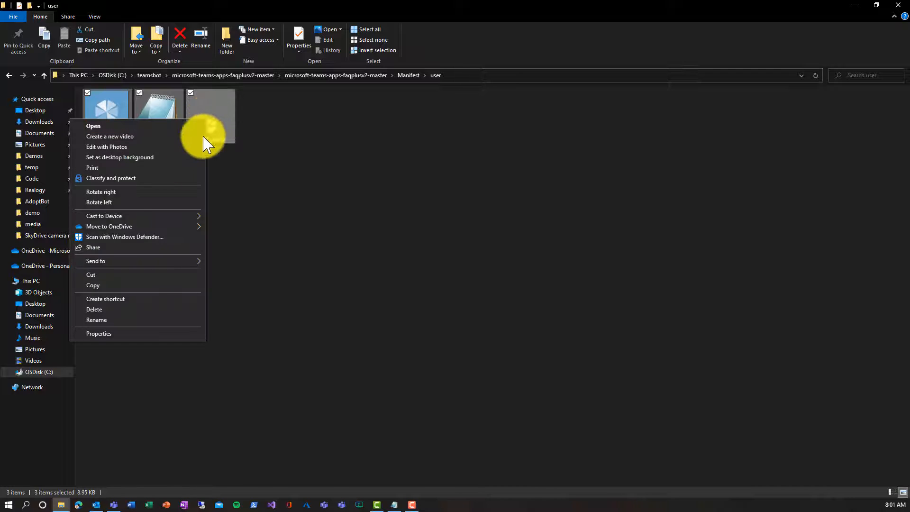
{"action": "mouse_move", "coordinate": [203, 263]}
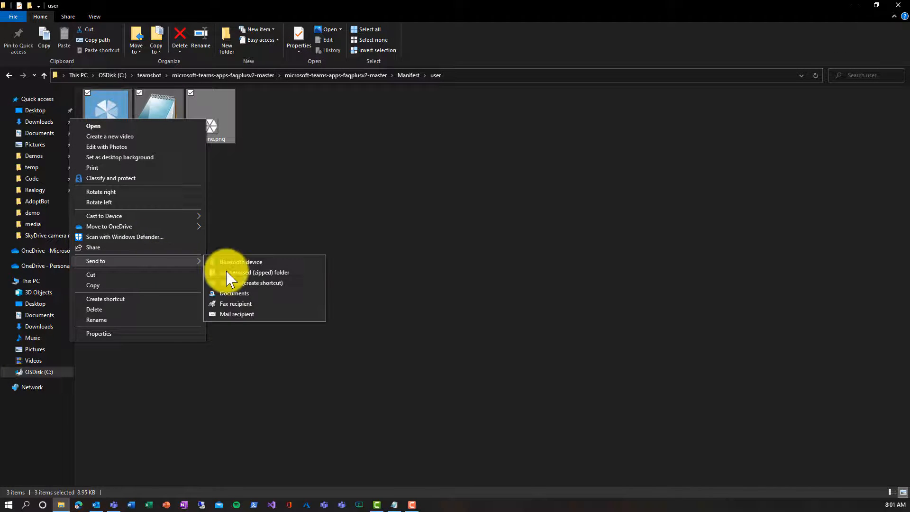
{"action": "left_click", "coordinate": [235, 271]}
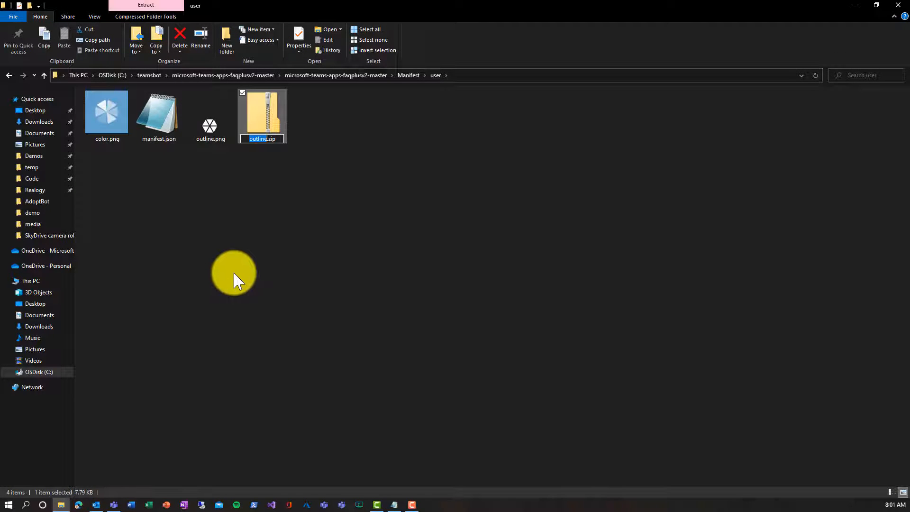
{"action": "type", "text": "user"}
{"action": "key", "text": "Return"}
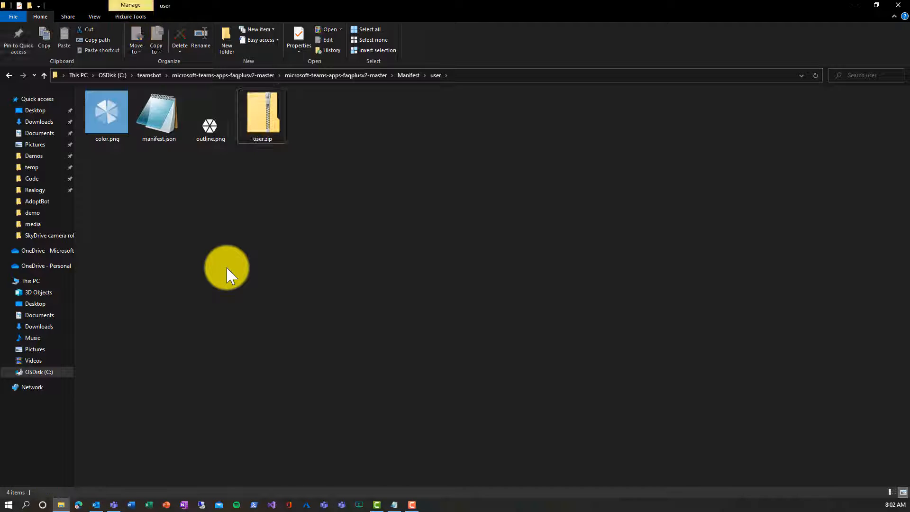
{"action": "key", "text": "alt+Up"}
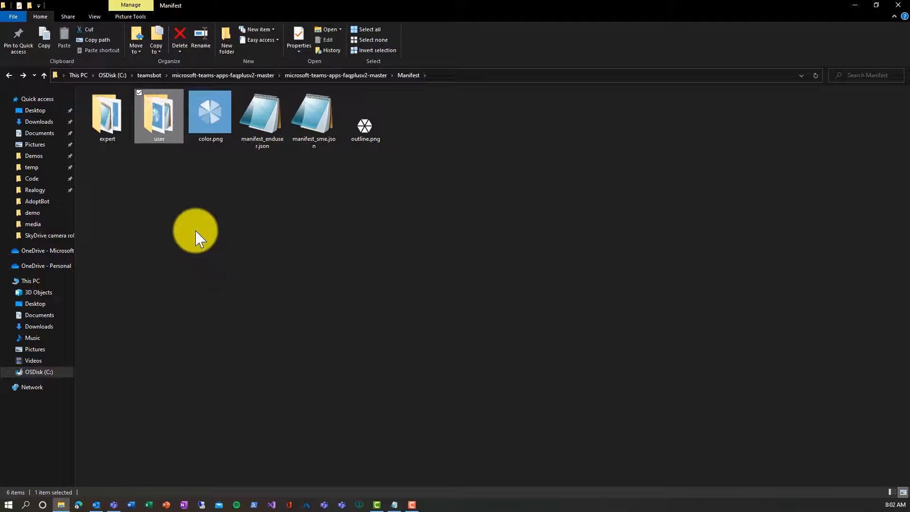
Step: Open expert\manifest_sme.json in Notepad and replace companyName with the Hickdemo IT developer name
{"action": "double_click", "coordinate": [107, 138]}
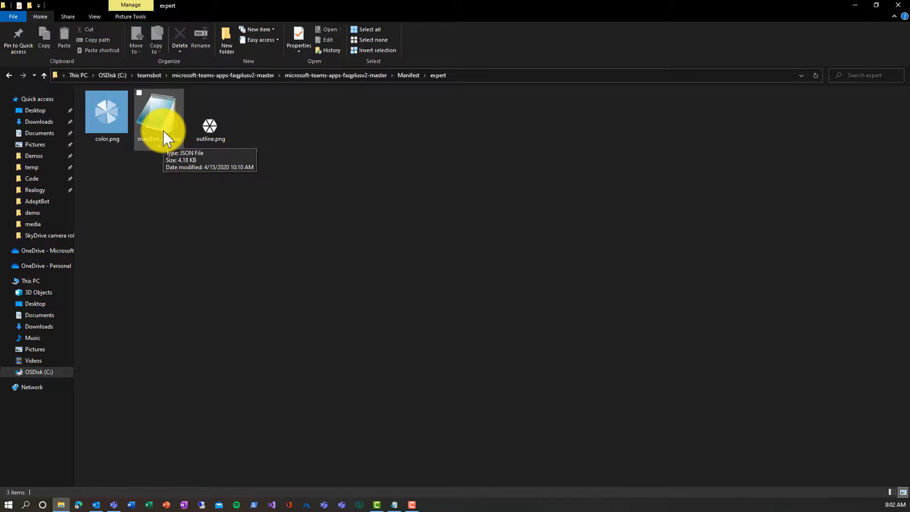
{"action": "double_click", "coordinate": [164, 138]}
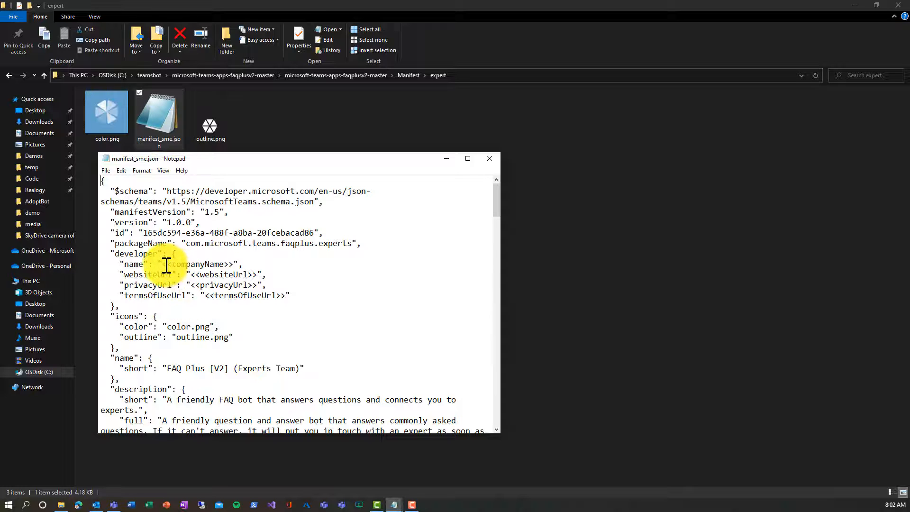
{"action": "left_click_drag", "start_coordinate": [163, 264], "coordinate": [234, 262]}
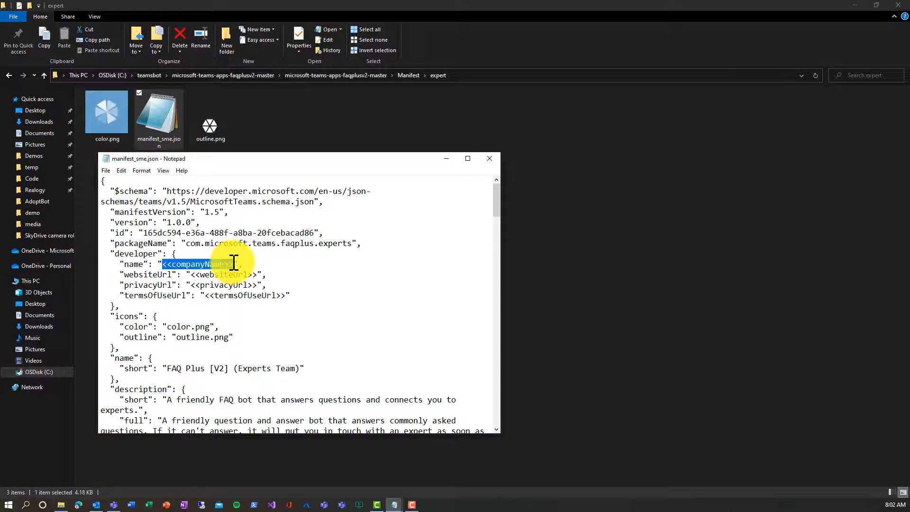
{"action": "type", "text": "Hickdemo IT"}
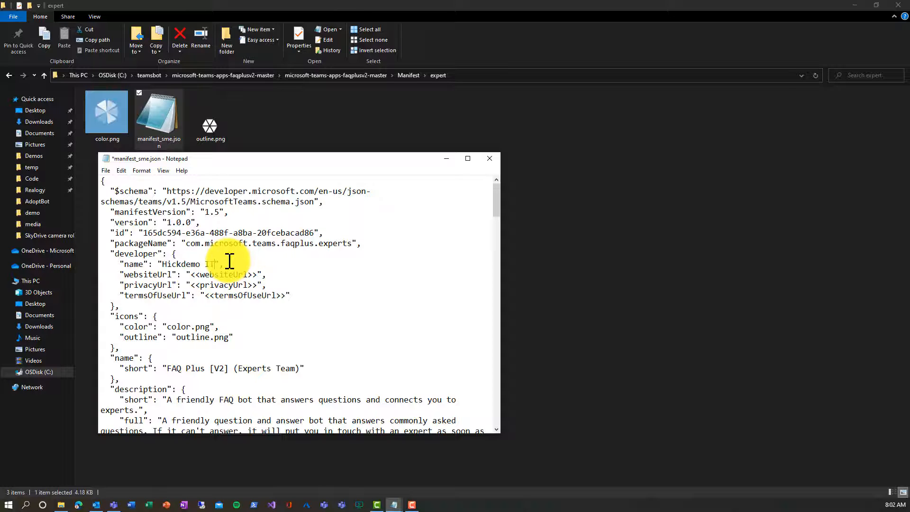
{"action": "key", "text": "shift+Right"}
{"action": "key", "text": "shift+Right"}
{"action": "key", "text": "shift+Right"}
{"action": "key", "text": "shift+Right"}
{"action": "key", "text": "shift+Right"}
{"action": "key", "text": "shift+Right"}
{"action": "key", "text": "shift+Right"}
{"action": "key", "text": "shift+Right"}
{"action": "key", "text": "shift+Right"}
{"action": "key", "text": "shift+Right"}
{"action": "key", "text": "shift+Right"}
{"action": "key", "text": "shift+Right"}
{"action": "key", "text": "shift+Right"}
{"action": "key", "text": "shift+Right"}
{"action": "type", "text": "https://teamsbot.azurewebsites.net"}
{"action": "key", "text": "shift+Left"}
{"action": "key", "text": "shift+Left"}
{"action": "key", "text": "shift+Left"}
{"action": "key", "text": "shift+Left"}
{"action": "key", "text": "shift+Left"}
{"action": "key", "text": "shift+Left"}
{"action": "key", "text": "shift+Left"}
{"action": "key", "text": "shift+Left"}
{"action": "key", "text": "shift+Left"}
{"action": "key", "text": "shift+Left"}
{"action": "key", "text": "shift+Left"}
{"action": "key", "text": "shift+Left"}
{"action": "key", "text": "shift+Left"}
{"action": "key", "text": "shift+Left"}
{"action": "key", "text": "shift+Left"}
{"action": "key", "text": "shift+Left"}
{"action": "key", "text": "shift+Left"}
{"action": "key", "text": "shift+Left"}
{"action": "key", "text": "shift+Left"}
{"action": "key", "text": "shift+Left"}
{"action": "key", "text": "ctrl+c"}
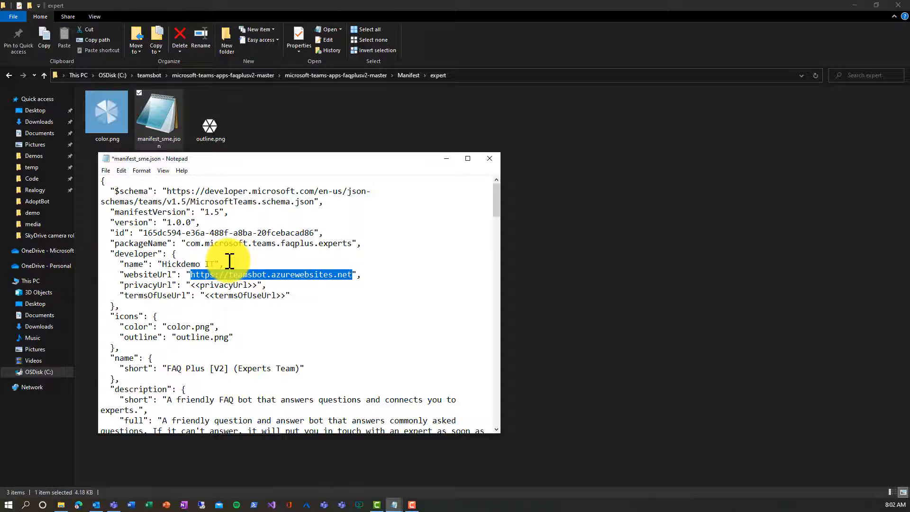
{"action": "key", "text": "Down"}
{"action": "key", "text": "shift+Right"}
{"action": "key", "text": "shift+Right"}
{"action": "key", "text": "shift+Right"}
{"action": "key", "text": "shift+Right"}
{"action": "key", "text": "shift+Right"}
{"action": "key", "text": "shift+Right"}
{"action": "key", "text": "shift+Right"}
{"action": "key", "text": "shift+Right"}
{"action": "key", "text": "shift+Right"}
{"action": "key", "text": "shift+Right"}
{"action": "key", "text": "shift+Right"}
{"action": "key", "text": "shift+Right"}
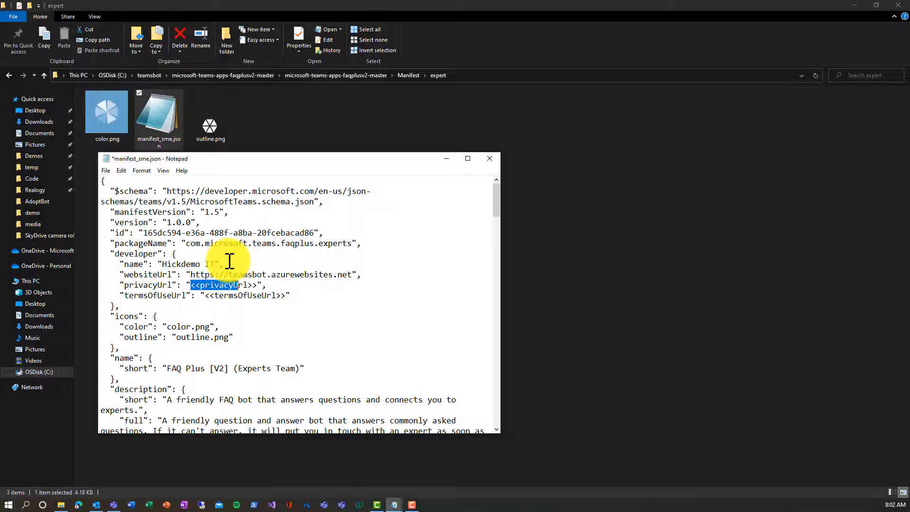
{"action": "key", "text": "ctrl+v"}
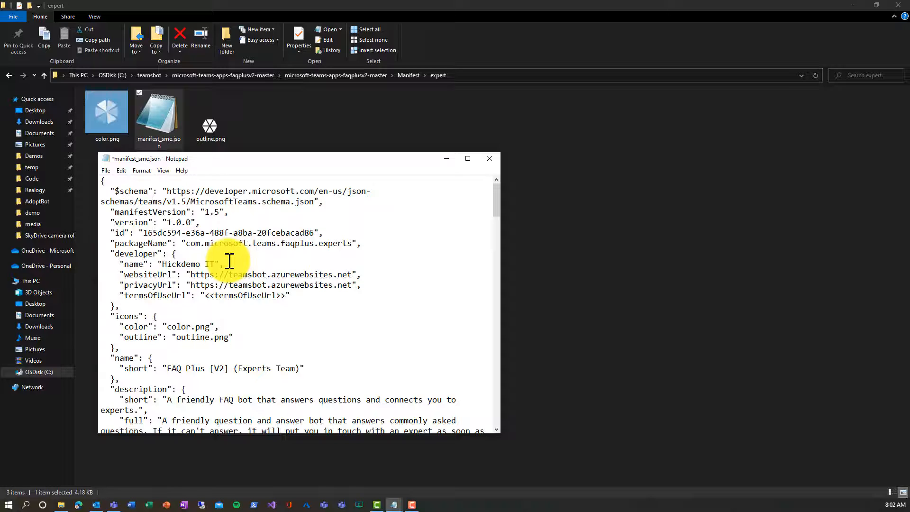
{"action": "type", "text": "/priv.htm"}
{"action": "key", "text": "shift+Left"}
{"action": "key", "text": "shift+Left"}
{"action": "key", "text": "shift+Left"}
{"action": "key", "text": "shift+Left"}
{"action": "key", "text": "shift+Left"}
{"action": "key", "text": "shift+Left"}
{"action": "key", "text": "shift+Left"}
{"action": "key", "text": "shift+Left"}
{"action": "key", "text": "shift+Left"}
{"action": "key", "text": "shift+Left"}
{"action": "key", "text": "shift+Left"}
{"action": "key", "text": "shift+Left"}
{"action": "key", "text": "shift+Left"}
{"action": "key", "text": "shift+Left"}
{"action": "key", "text": "shift+Left"}
{"action": "key", "text": "shift+Left"}
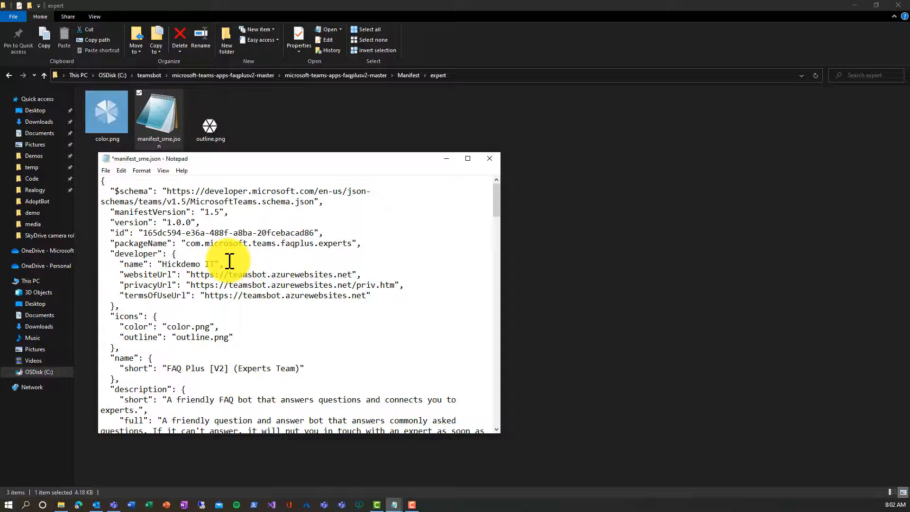
{"action": "type", "text": "/tos.htm"}
Step: Replace 'FAQ Plus [V2]' in the experts' app short name so it reads TeamsBot (Experts Team)
{"action": "scroll", "coordinate": [186, 275], "scroll_direction": "down", "scroll_amount": 2}
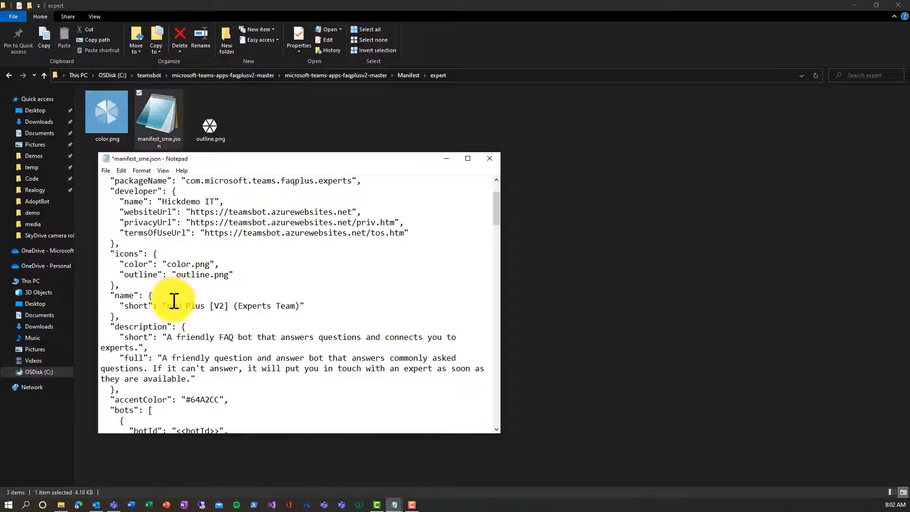
{"action": "left_click_drag", "start_coordinate": [164, 306], "coordinate": [207, 307]}
{"action": "key", "text": "shift+Right"}
{"action": "key", "text": "shift+Right"}
{"action": "key", "text": "shift+Right"}
{"action": "key", "text": "shift+Right"}
{"action": "key", "text": "shift+Right"}
{"action": "type", "text": "Teams V2"}
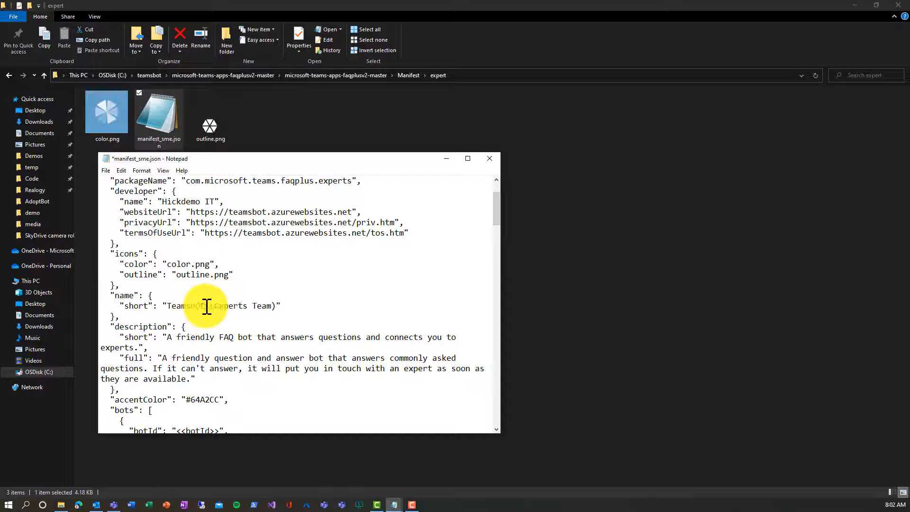
Step: Paste the bot client ID from the Untitled notes over the first <<botId>> placeholder
{"action": "scroll", "coordinate": [207, 308], "scroll_direction": "down", "scroll_amount": 2}
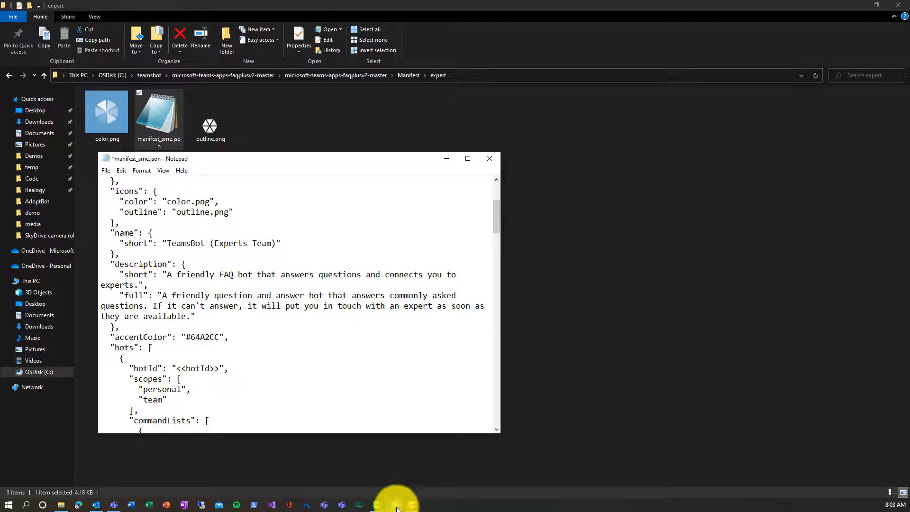
{"action": "left_click", "coordinate": [384, 494]}
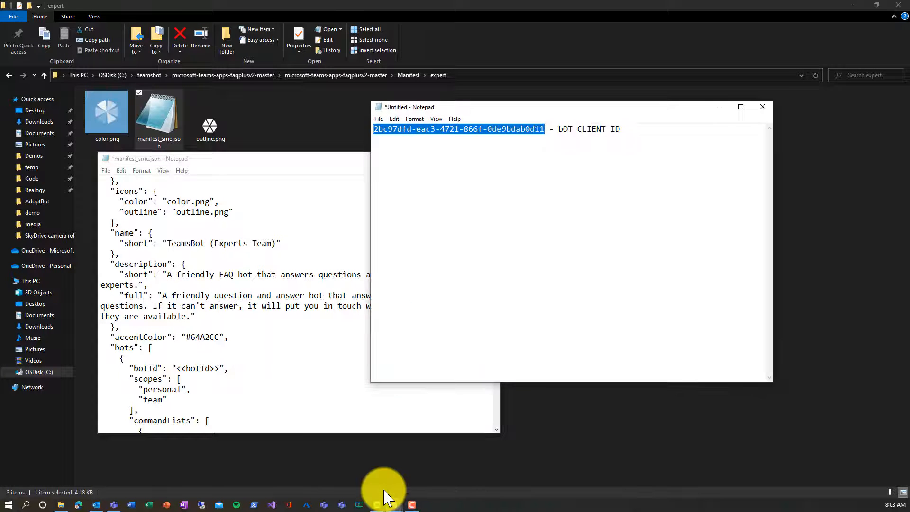
{"action": "left_click", "coordinate": [720, 106]}
{"action": "left_click_drag", "start_coordinate": [177, 369], "coordinate": [220, 368]}
{"action": "type", "text": "2bc97dfd-eac3-4721-866f-0de9bdab0d11"}
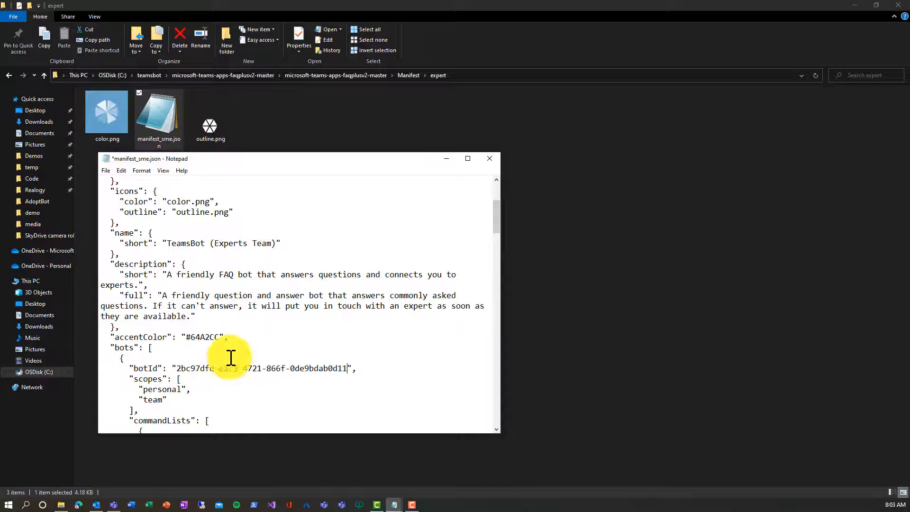
{"action": "scroll", "coordinate": [223, 365], "scroll_direction": "down", "scroll_amount": 6}
Step: Paste the bot client ID into the compose extension's botId placeholder
{"action": "scroll", "coordinate": [231, 358], "scroll_direction": "down", "scroll_amount": 9}
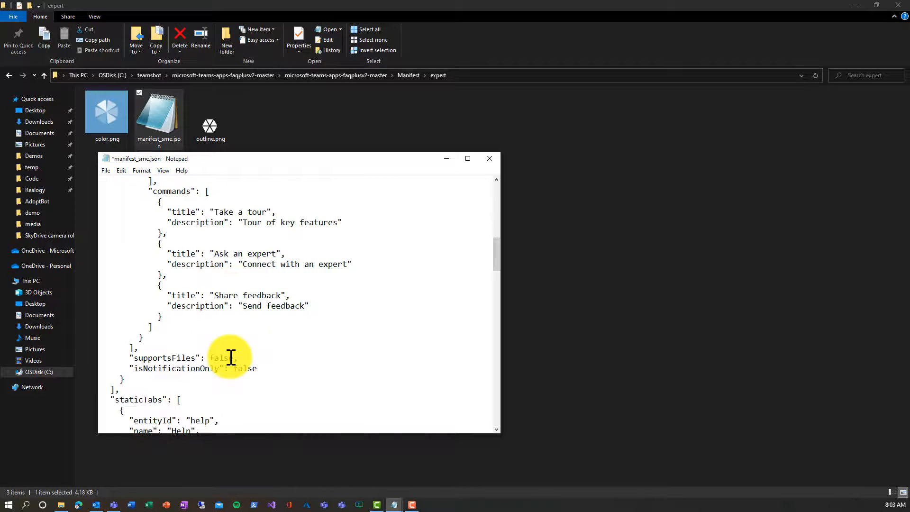
{"action": "scroll", "coordinate": [231, 357], "scroll_direction": "down", "scroll_amount": 2}
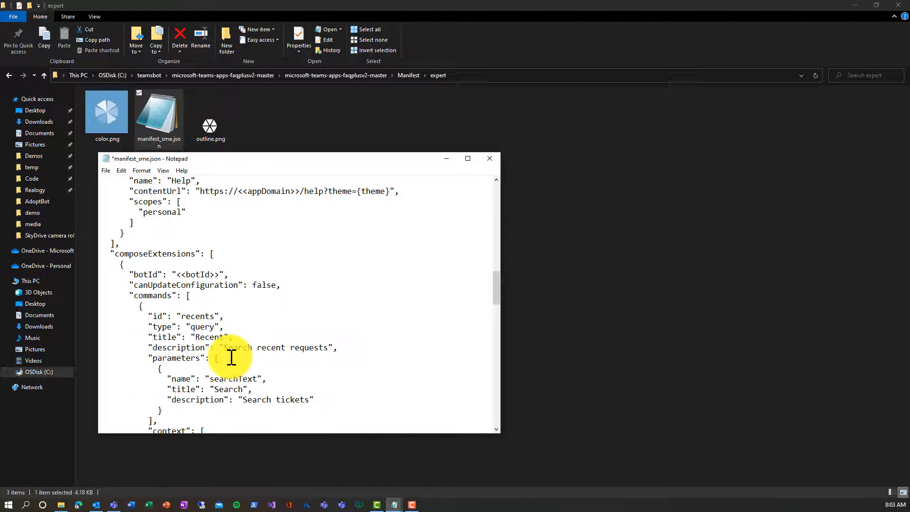
{"action": "left_click_drag", "start_coordinate": [180, 275], "coordinate": [218, 273]}
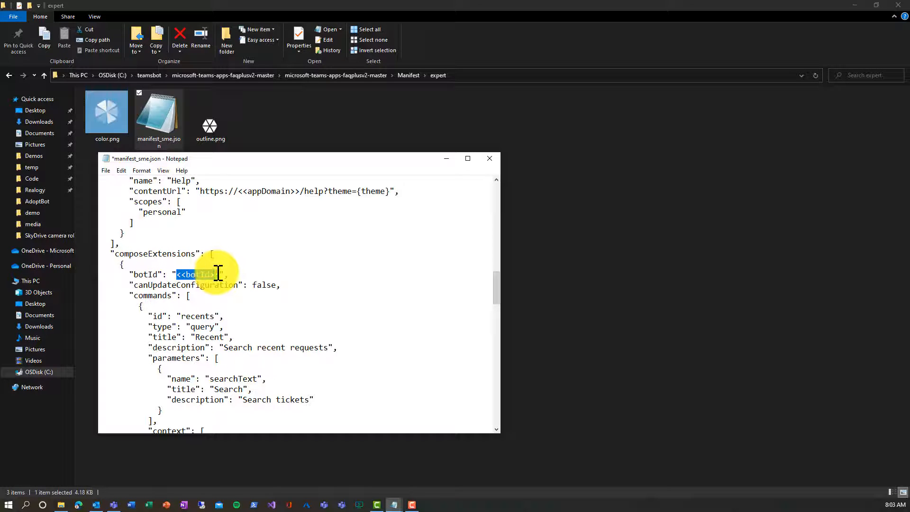
{"action": "key", "text": "ctrl+v"}
Step: Replace the <<appDomain>> placeholder under validDomains with teamsbot.azurewebsites.net
{"action": "scroll", "coordinate": [212, 367], "scroll_direction": "down", "scroll_amount": 11}
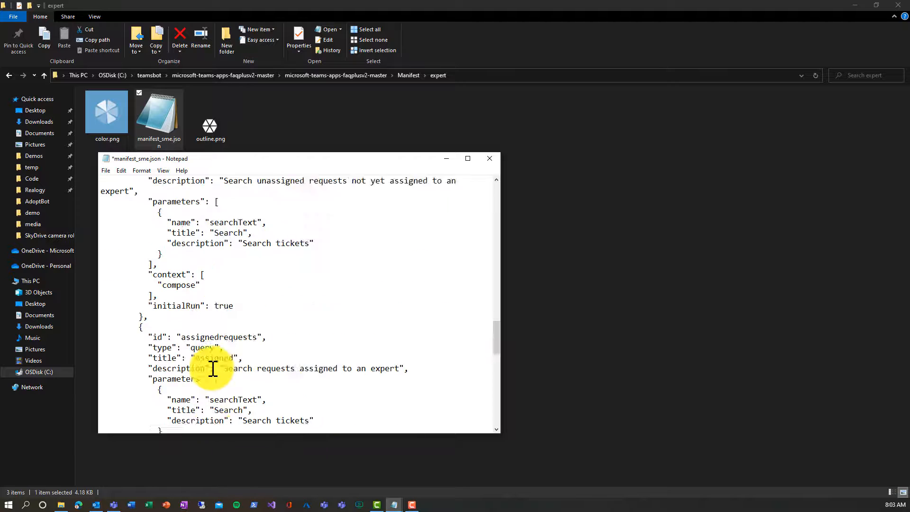
{"action": "scroll", "coordinate": [213, 368], "scroll_direction": "down", "scroll_amount": 15}
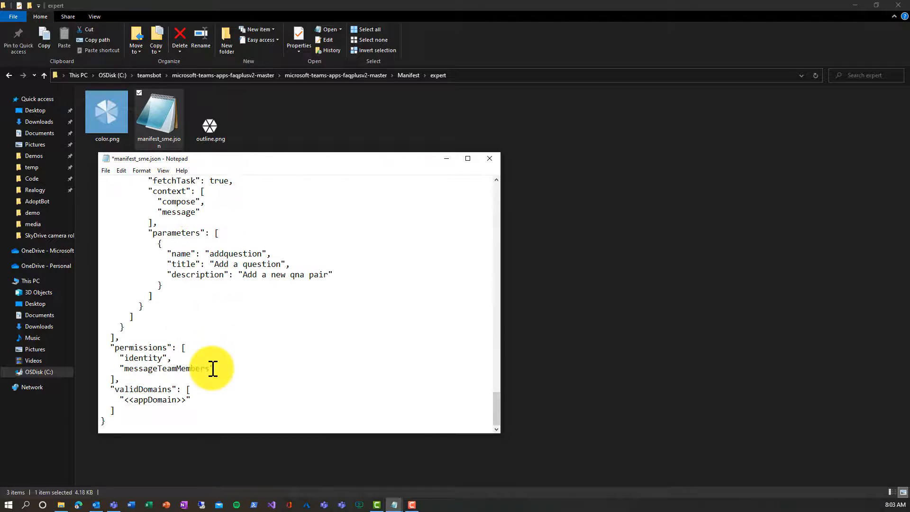
{"action": "left_click_drag", "start_coordinate": [124, 400], "coordinate": [185, 398]}
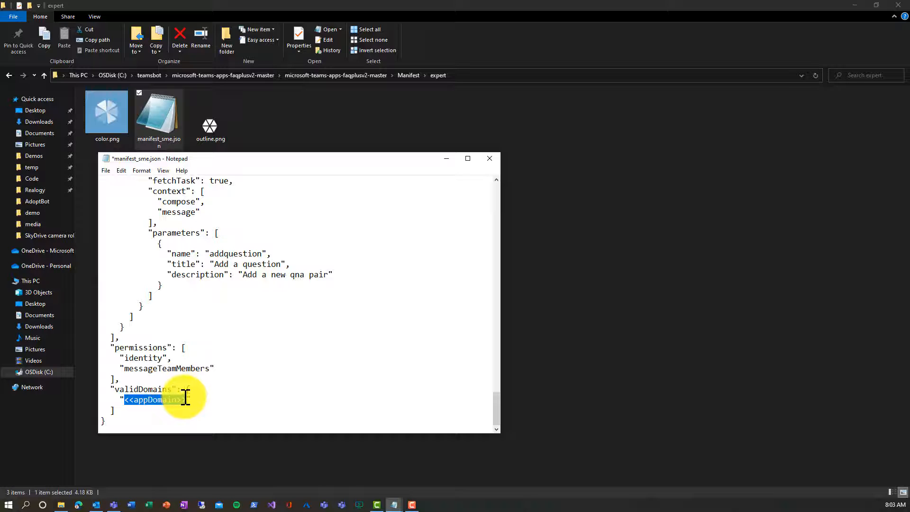
{"action": "type", "text": "teamsbi"}
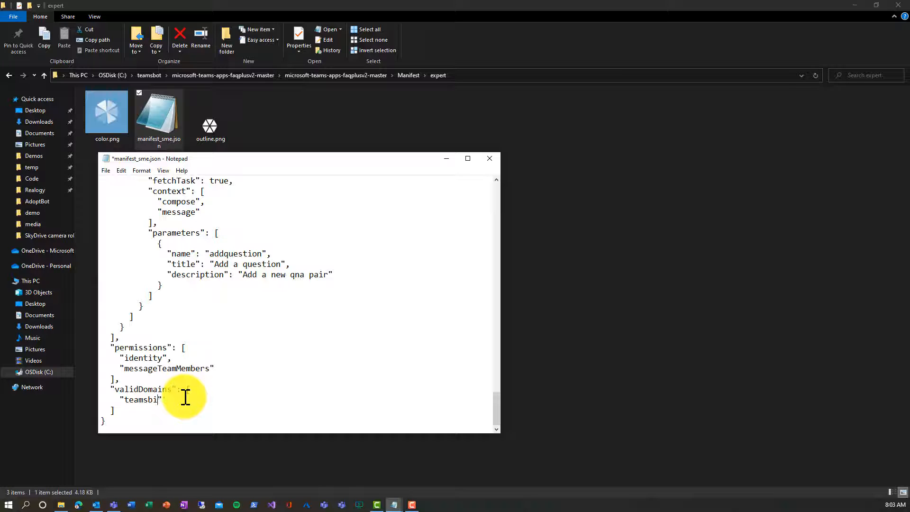
{"action": "type", "text": "ot.azurewebsites.net"}
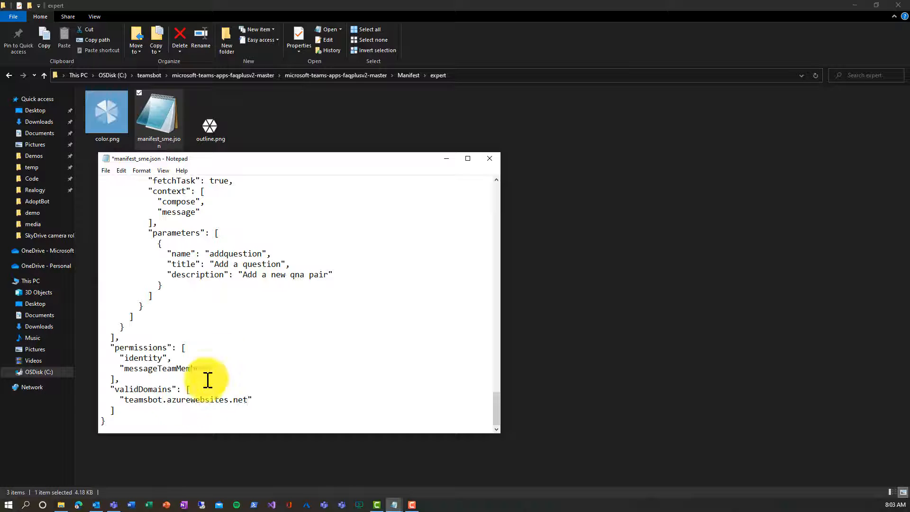
Step: Save manifest_sme.json on closing Notepad, then rename it to manifest.json
{"action": "left_click", "coordinate": [489, 159]}
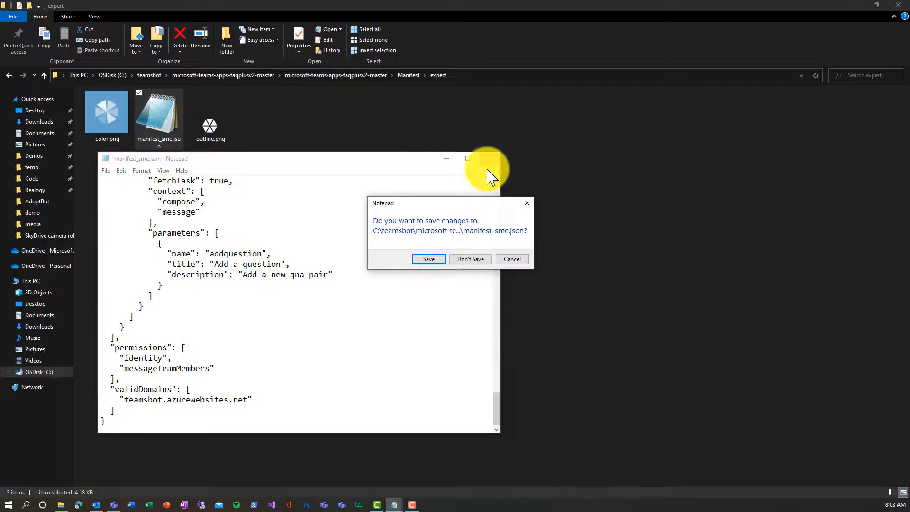
{"action": "left_click", "coordinate": [429, 259]}
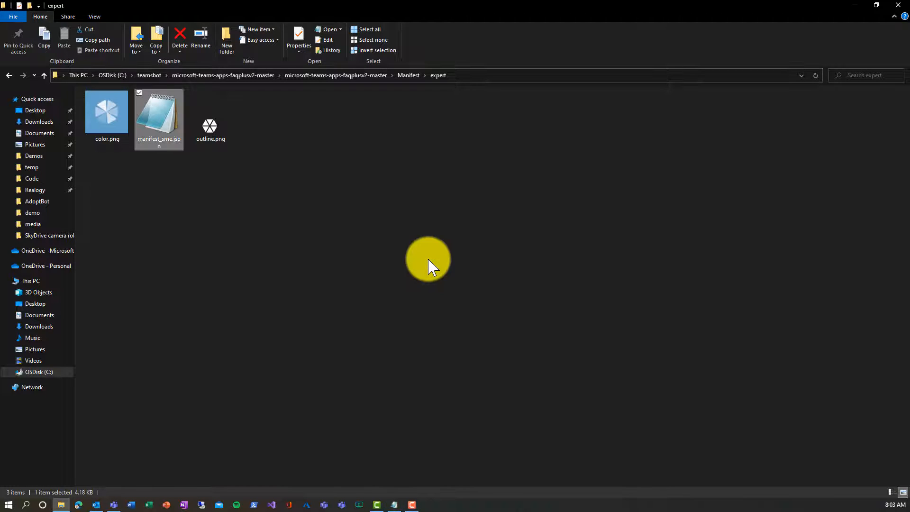
{"action": "right_click", "coordinate": [168, 145]}
{"action": "left_click", "coordinate": [114, 293]}
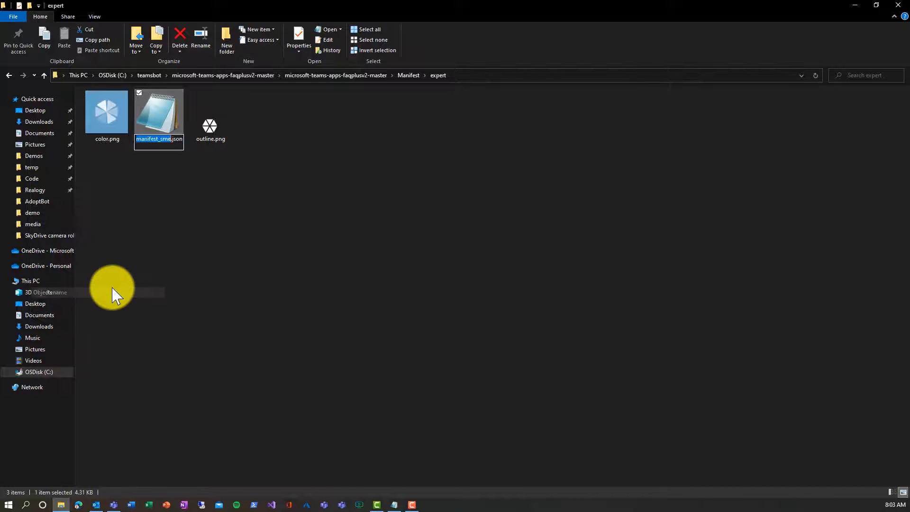
{"action": "key", "text": "End"}
{"action": "key", "text": "Left"}
{"action": "key", "text": "Left"}
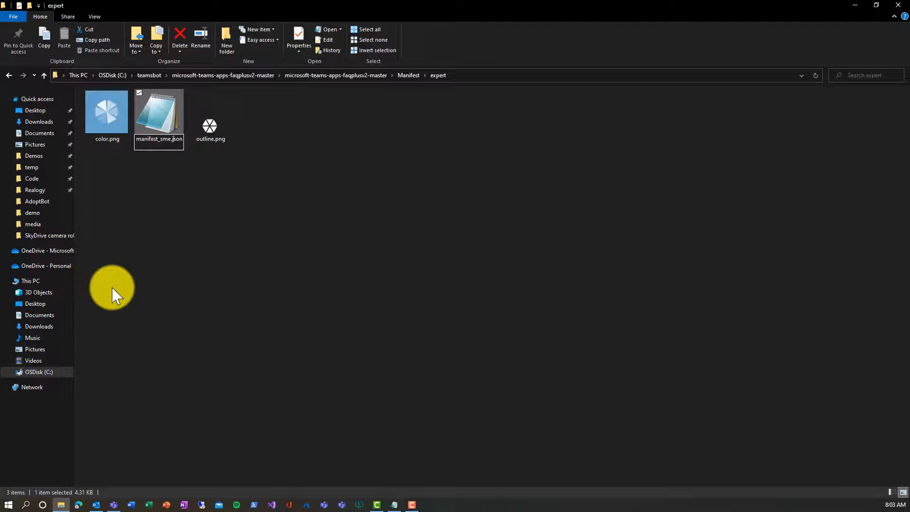
{"action": "key", "text": "BackSpace"}
{"action": "key", "text": "BackSpace"}
{"action": "key", "text": "BackSpace"}
{"action": "key", "text": "BackSpace"}
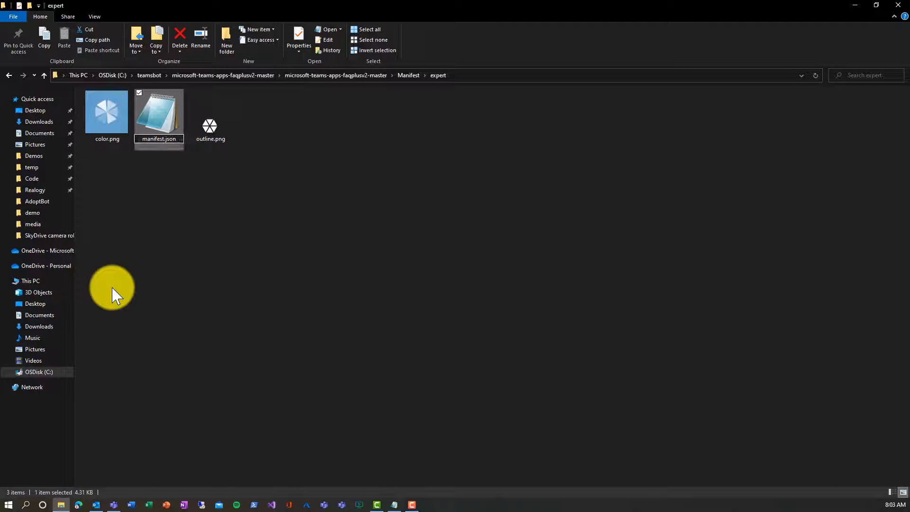
{"action": "left_click", "coordinate": [113, 293]}
Step: Compress color.png, manifest.json and outline.png into expters.zip
{"action": "left_click", "coordinate": [112, 126]}
{"action": "left_click", "coordinate": [175, 136], "text": "ctrl"}
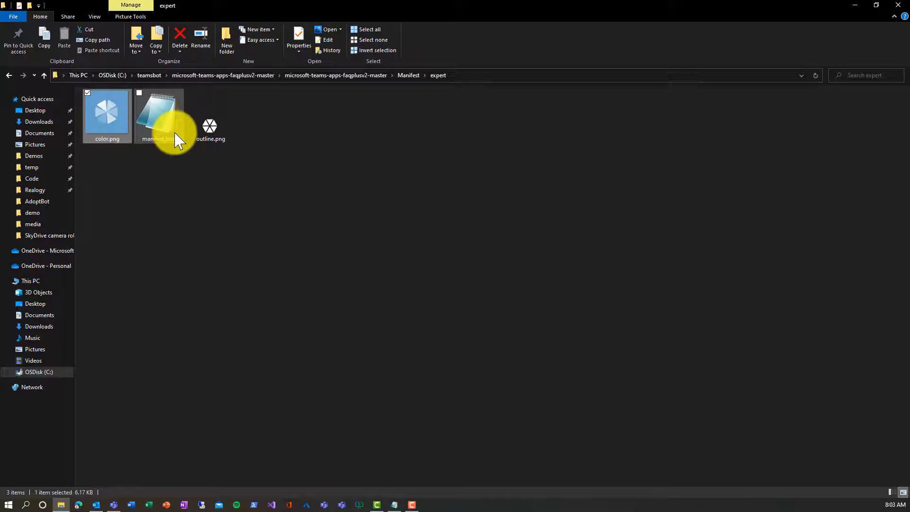
{"action": "left_click", "coordinate": [209, 138], "text": "ctrl"}
{"action": "right_click", "coordinate": [207, 138]}
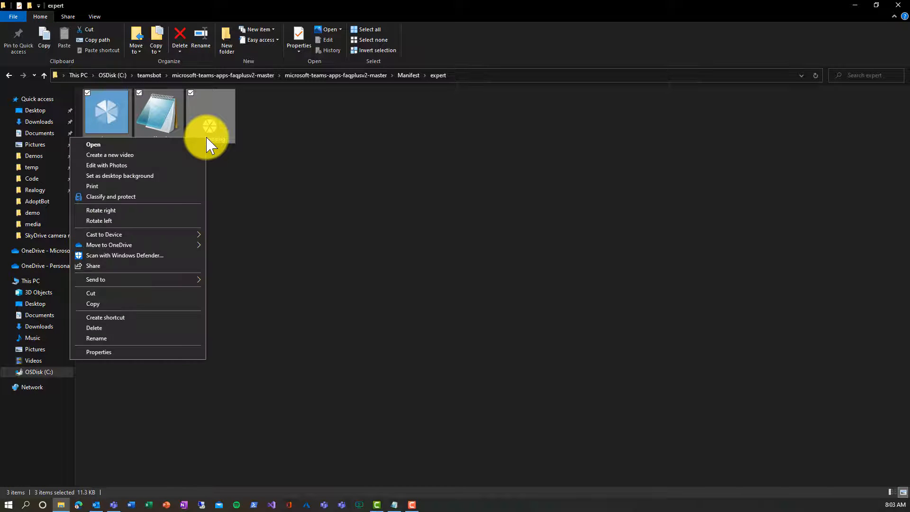
{"action": "mouse_move", "coordinate": [176, 286]}
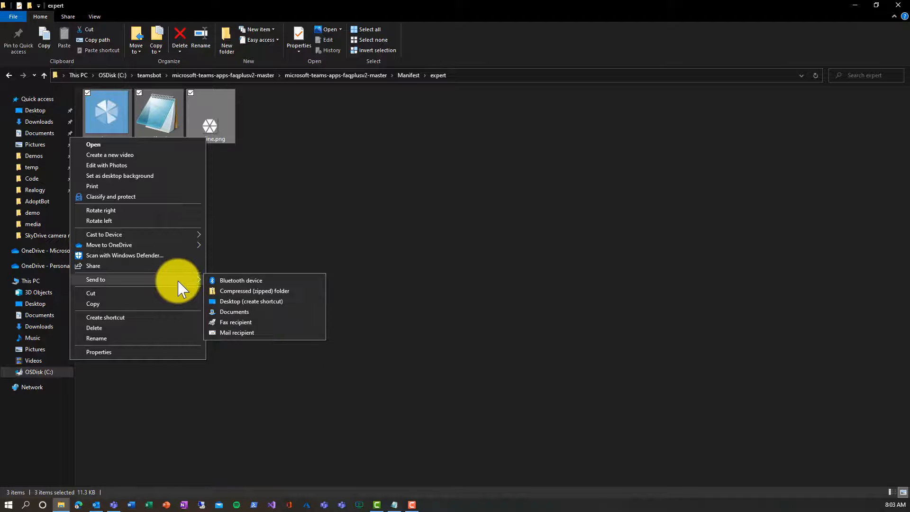
{"action": "left_click", "coordinate": [228, 291]}
{"action": "type", "text": "e"}
{"action": "type", "text": "xpters"}
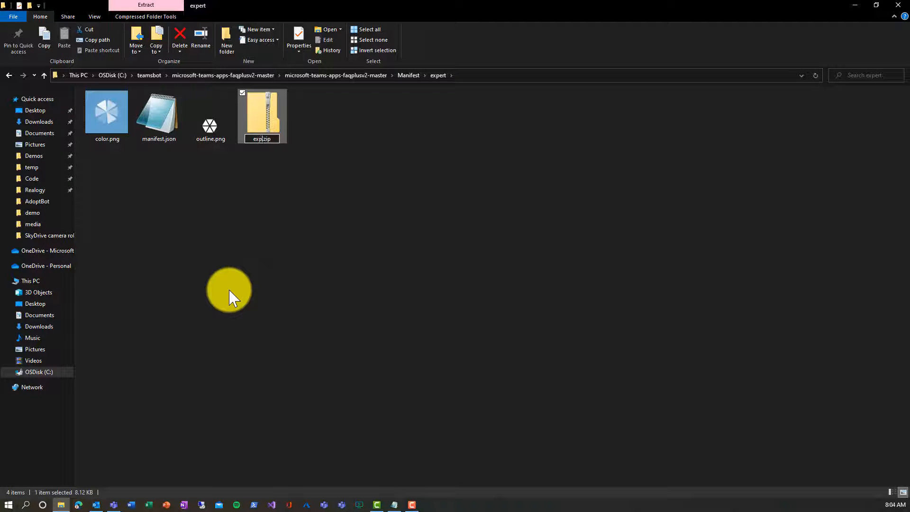
{"action": "type", "text": "."}
{"action": "key", "text": "BackSpace"}
{"action": "key", "text": "Return"}
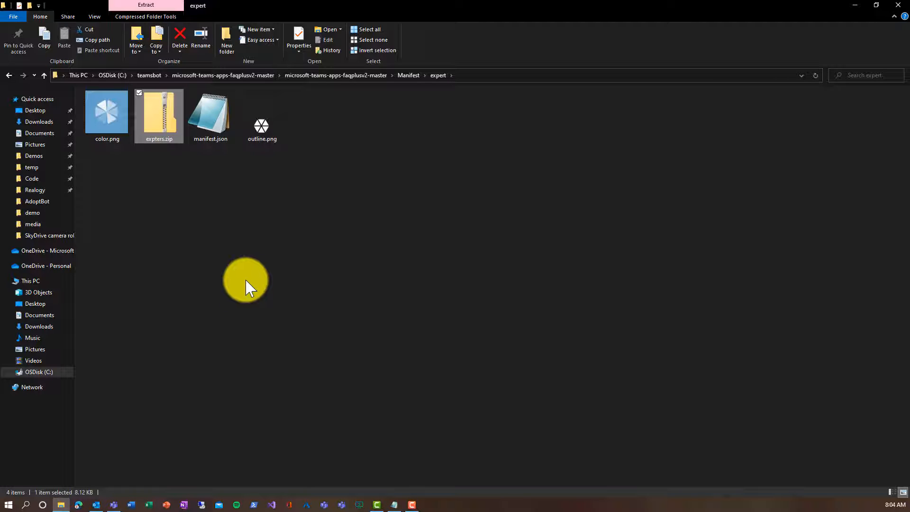
{"action": "key", "text": "alt+Up"}
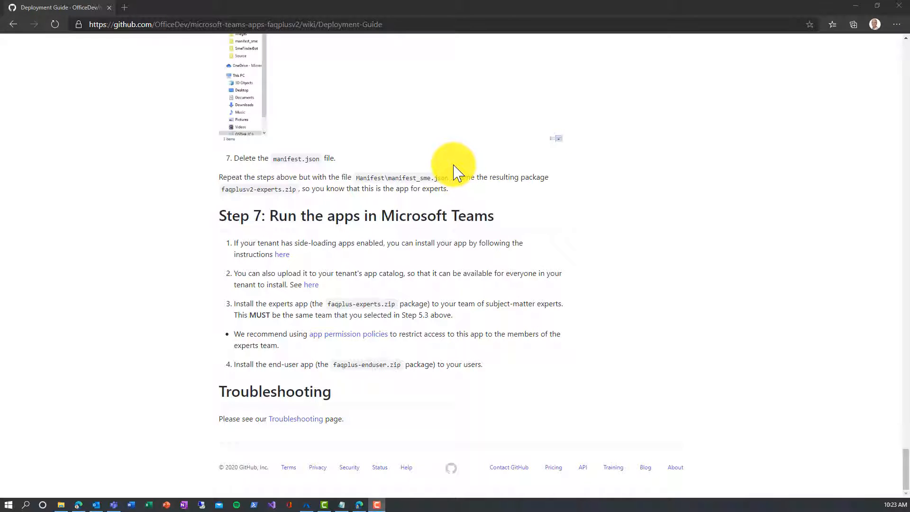
Step: Switch to the browser showing the Teams admin center's Manage apps page
{"action": "left_click", "coordinate": [358, 505]}
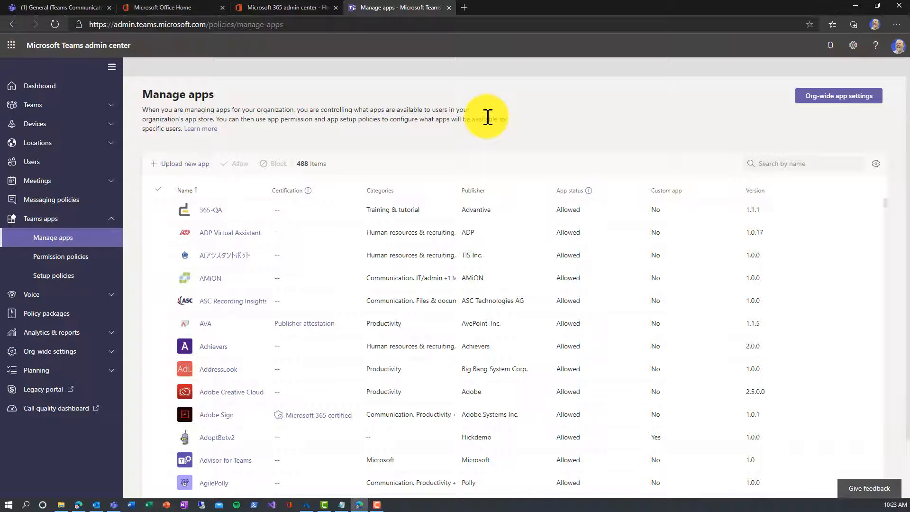
Step: Review org-wide app settings without changes, then browse the app permission policies list
{"action": "left_click", "coordinate": [819, 100]}
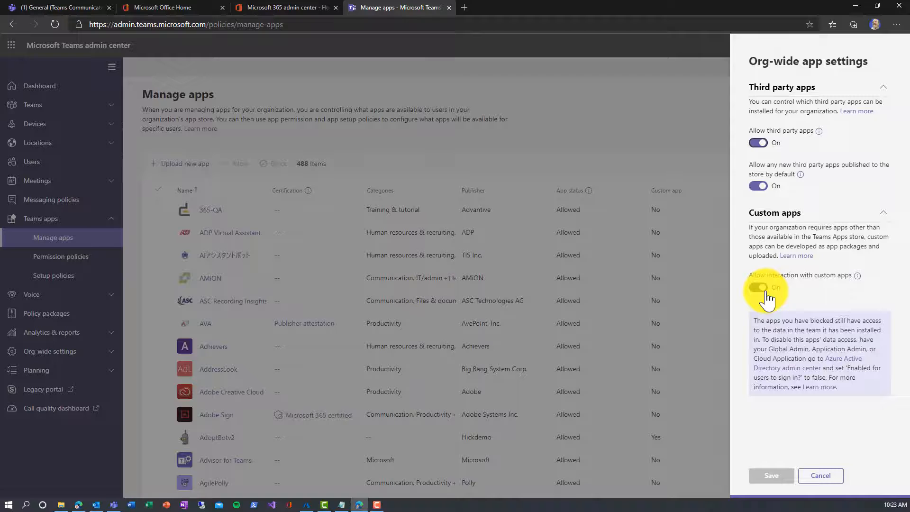
{"action": "left_click", "coordinate": [819, 476]}
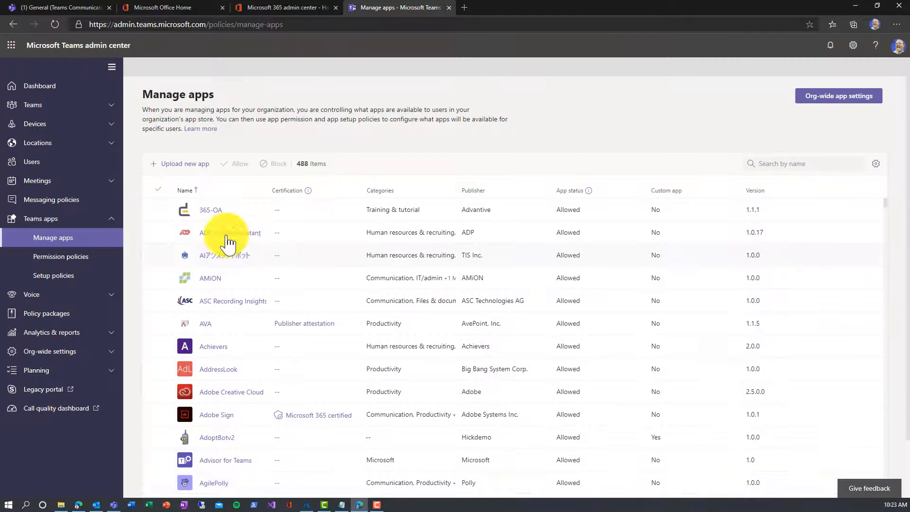
{"action": "left_click", "coordinate": [91, 264]}
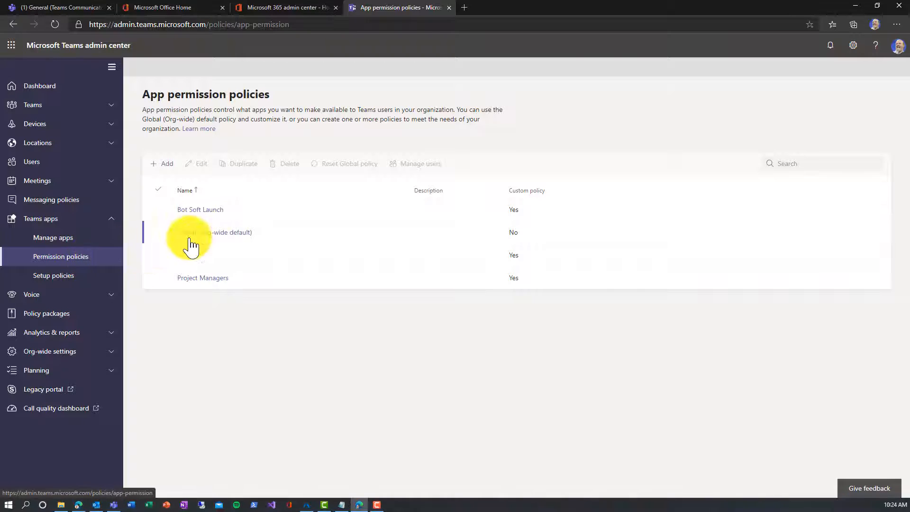
{"action": "left_click", "coordinate": [207, 237]}
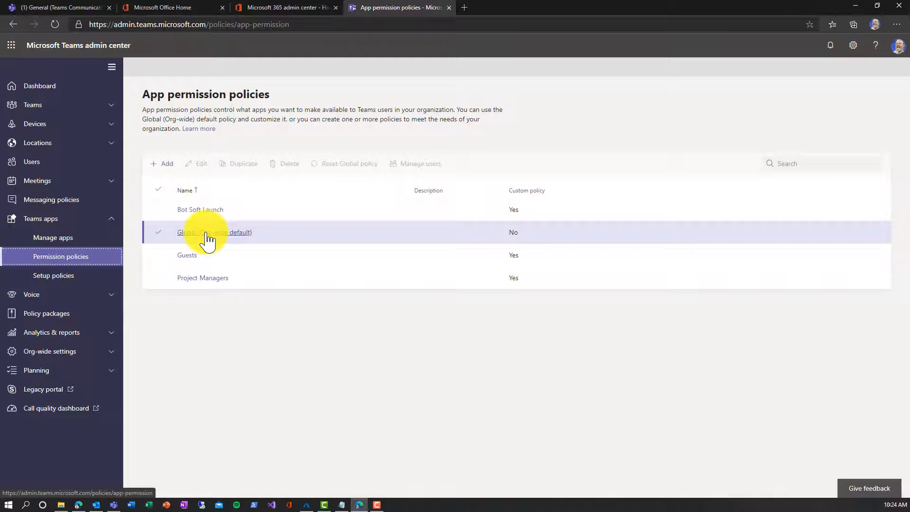
{"action": "left_click", "coordinate": [208, 213]}
{"action": "left_click", "coordinate": [206, 234]}
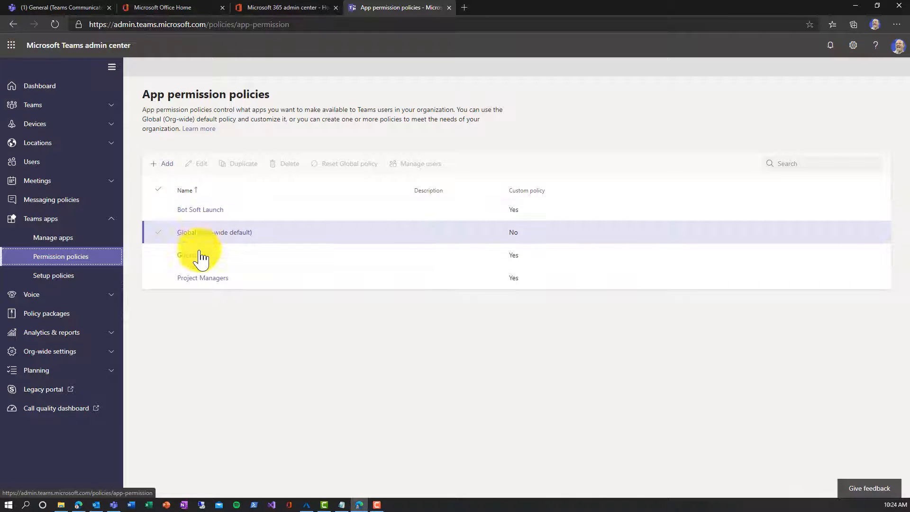
{"action": "left_click", "coordinate": [198, 258]}
{"action": "left_click", "coordinate": [213, 237]}
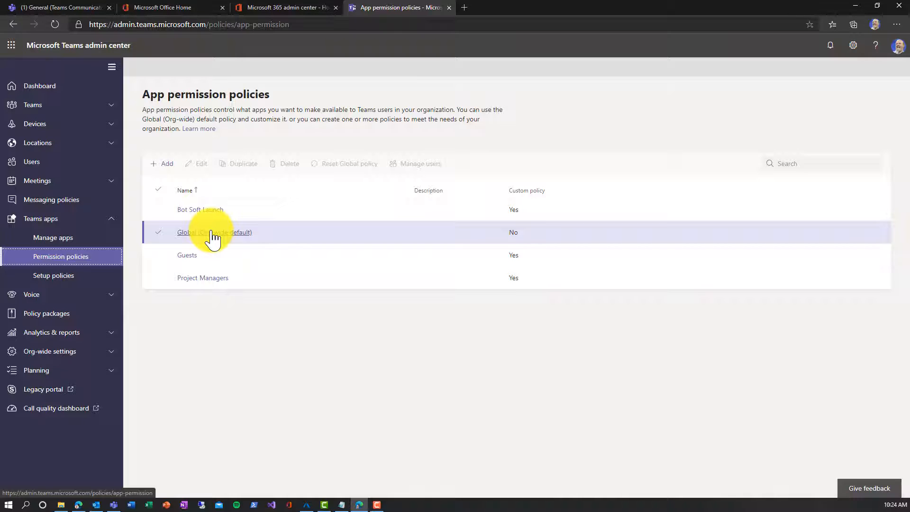
Step: Confirm the Global policy keeps tenant apps at Allow all apps, leaving without saving
{"action": "left_click", "coordinate": [213, 232]}
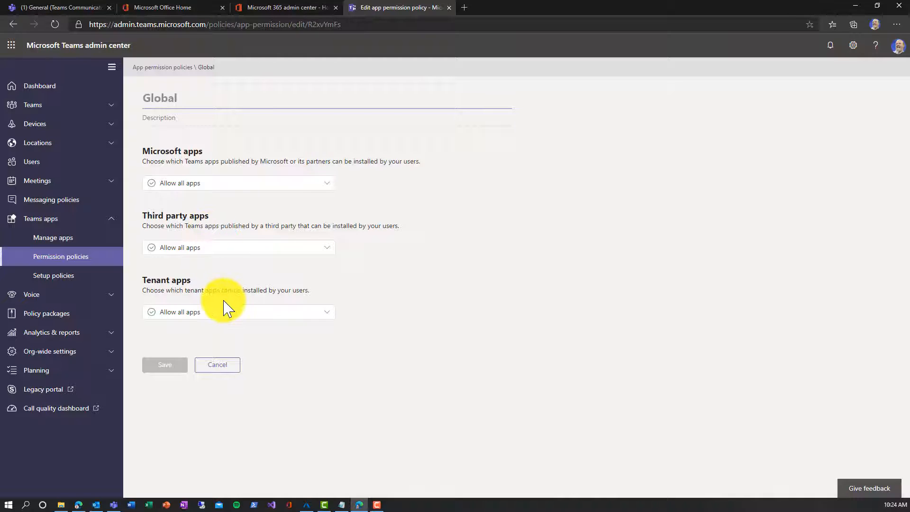
{"action": "left_click", "coordinate": [168, 313]}
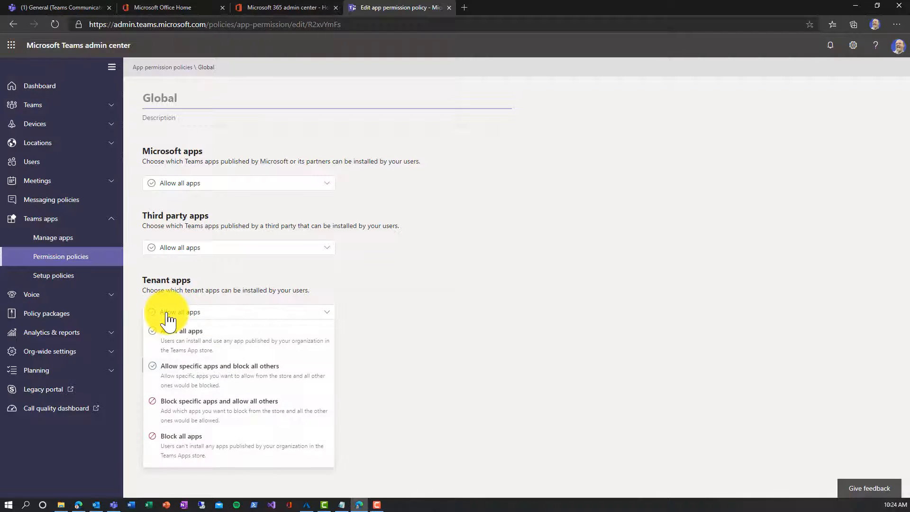
{"action": "left_click", "coordinate": [168, 314]}
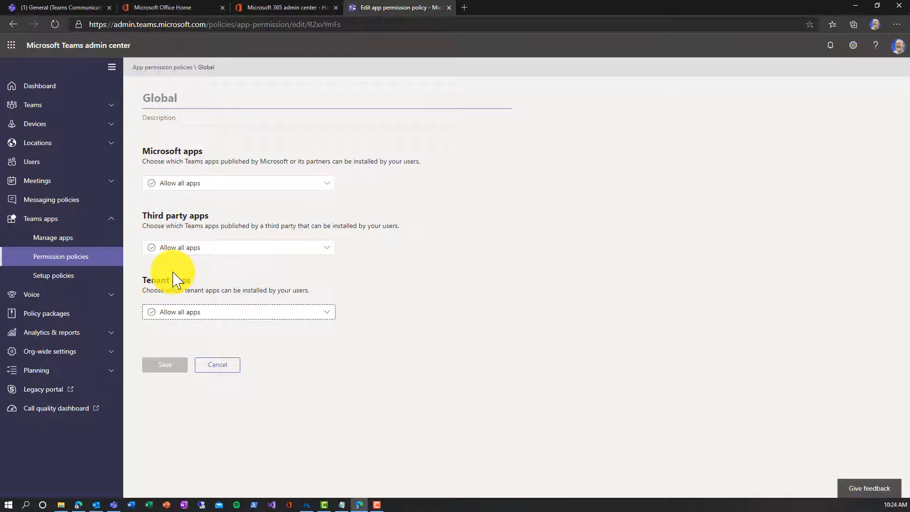
{"action": "left_click", "coordinate": [234, 368]}
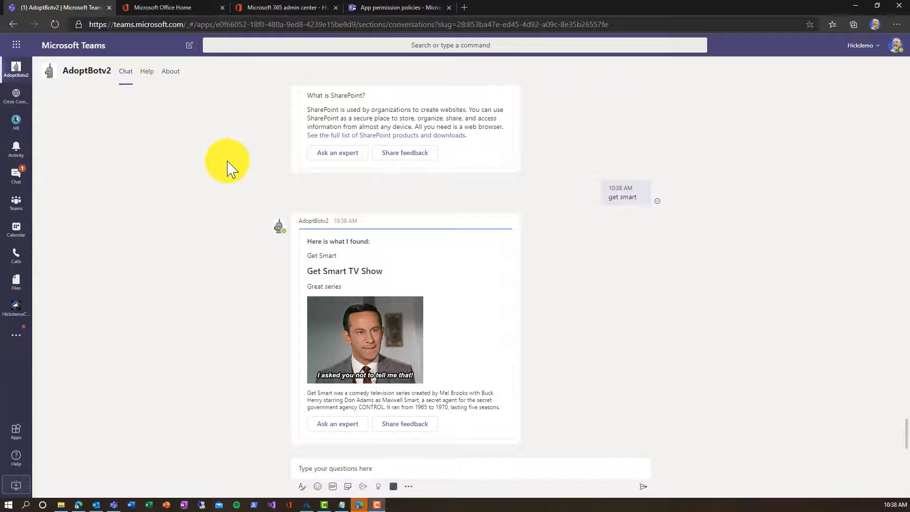
Step: Upload Manifest\user\user.zip as a custom app for the whole organisation
{"action": "left_click", "coordinate": [17, 431]}
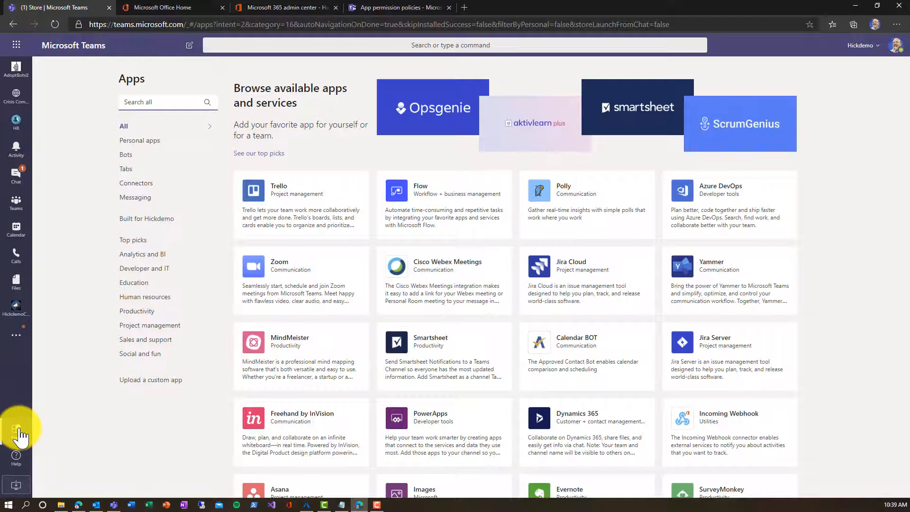
{"action": "left_click", "coordinate": [147, 382]}
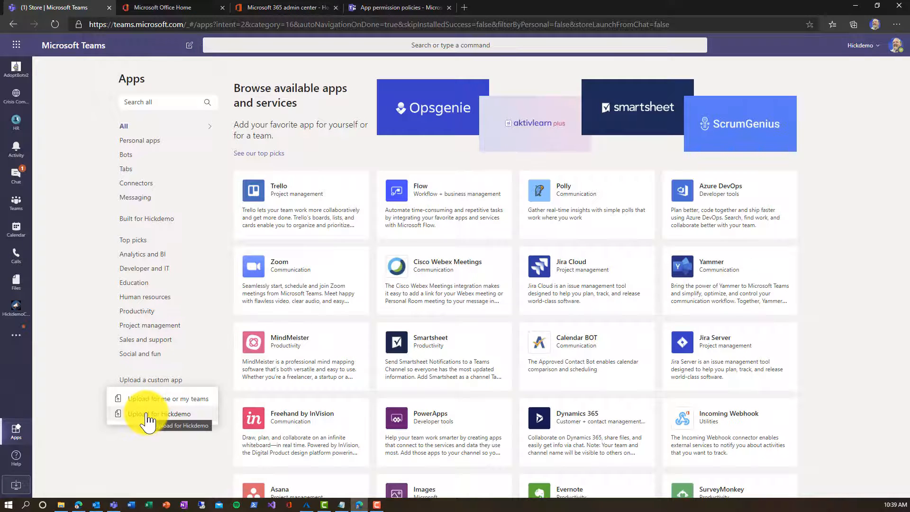
{"action": "left_click", "coordinate": [148, 417]}
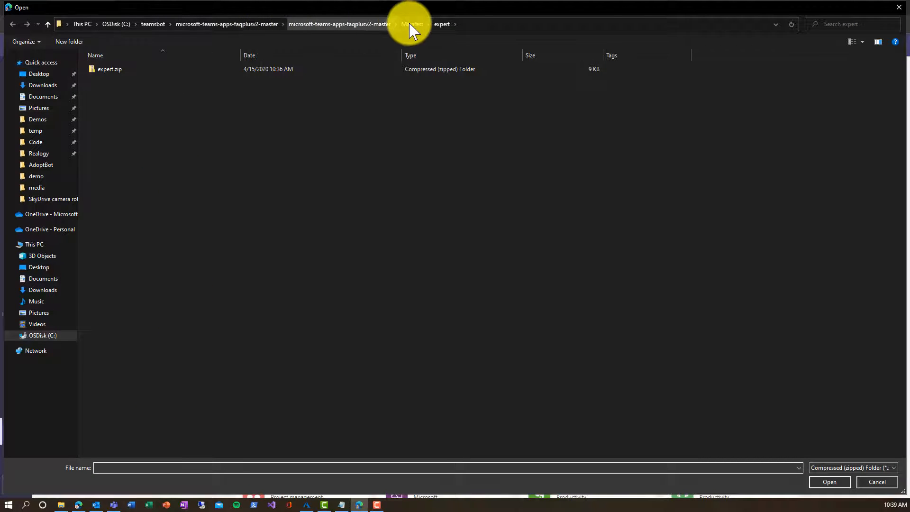
{"action": "left_click", "coordinate": [412, 24]}
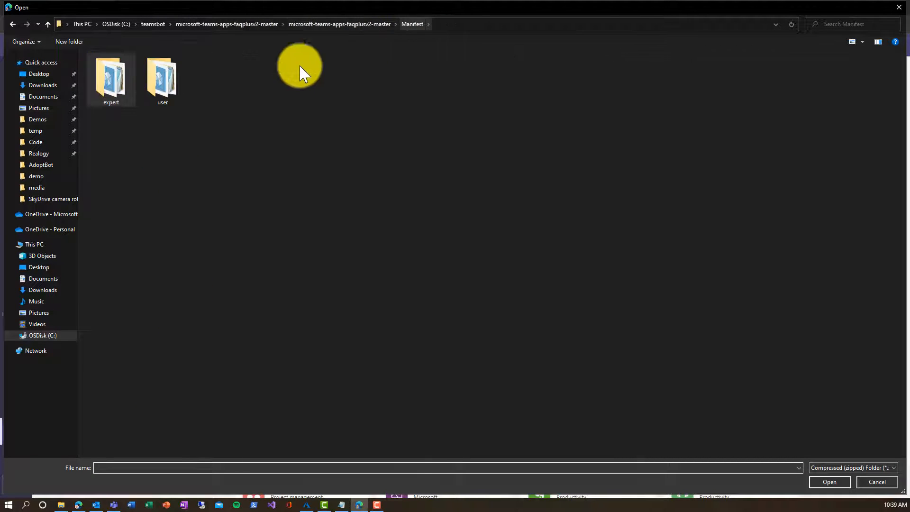
{"action": "double_click", "coordinate": [160, 101]}
{"action": "double_click", "coordinate": [112, 90]}
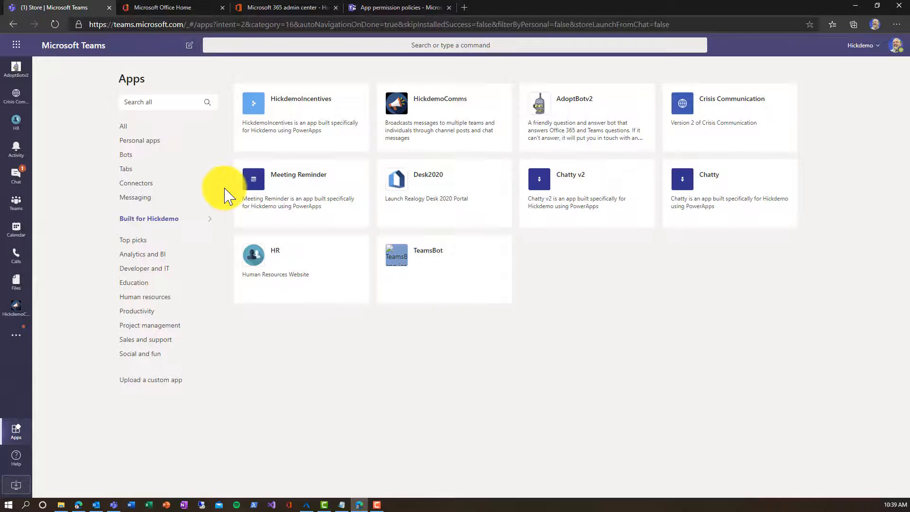
Step: Open the Apps tab of the O365 Adoption Experts team's management page
{"action": "left_click", "coordinate": [17, 206]}
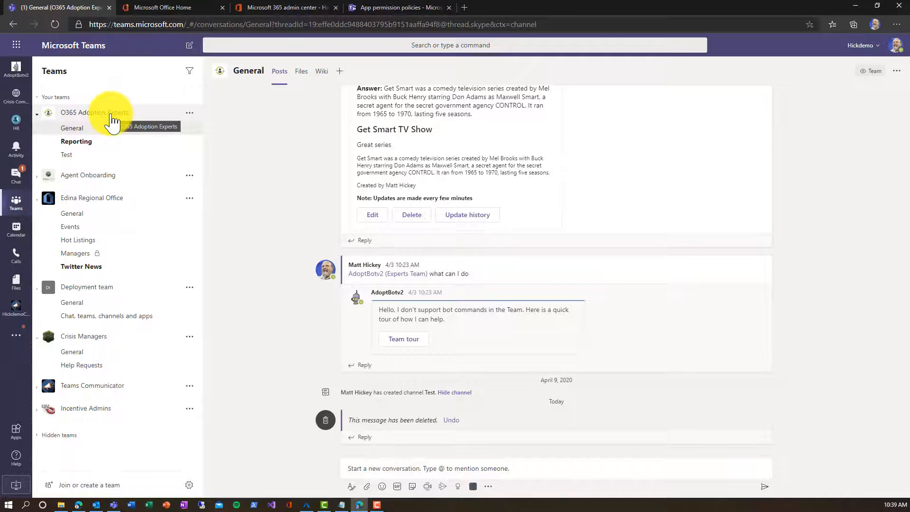
{"action": "left_click", "coordinate": [190, 114]}
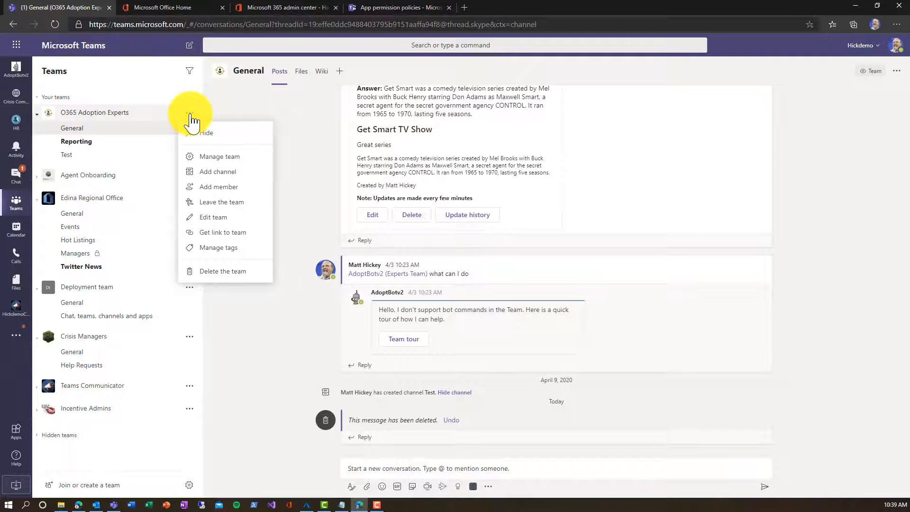
{"action": "left_click", "coordinate": [202, 157]}
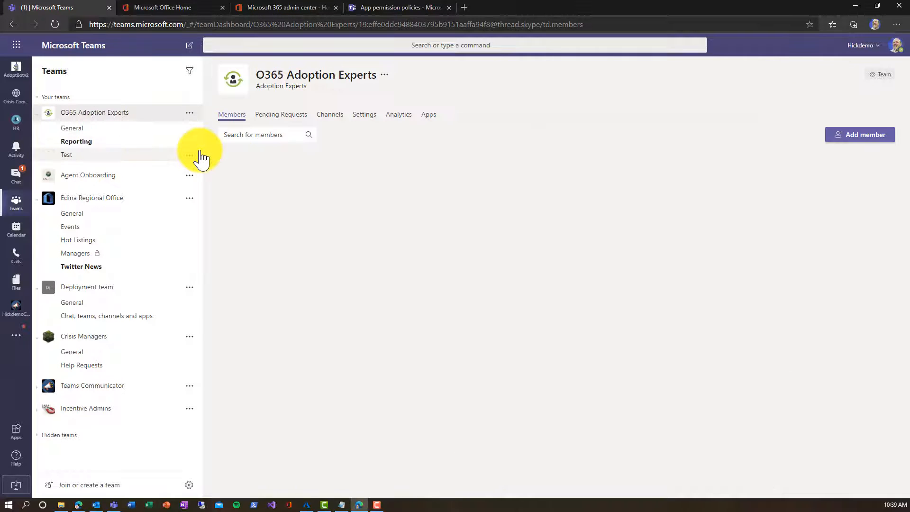
{"action": "left_click", "coordinate": [428, 116]}
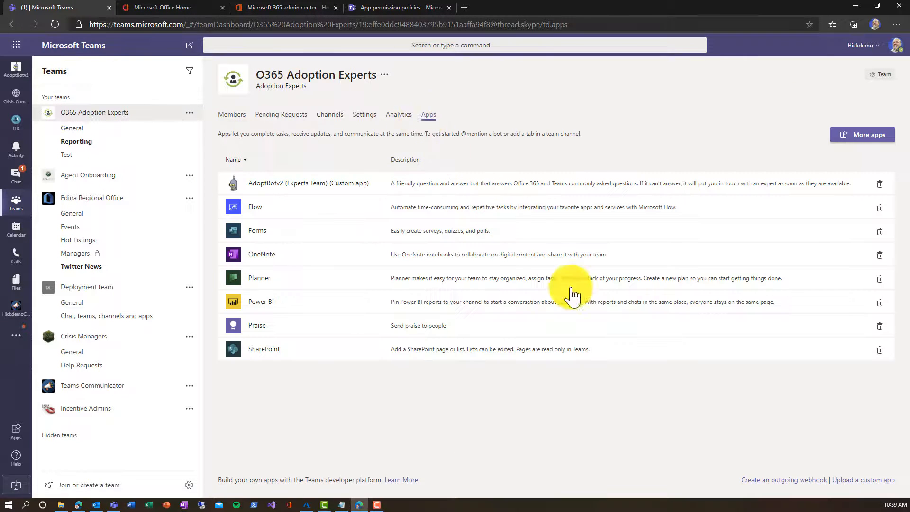
Step: Upload the zip from Manifest\expert and add TeamsBot (Experts Team) to the team
{"action": "left_click", "coordinate": [849, 483]}
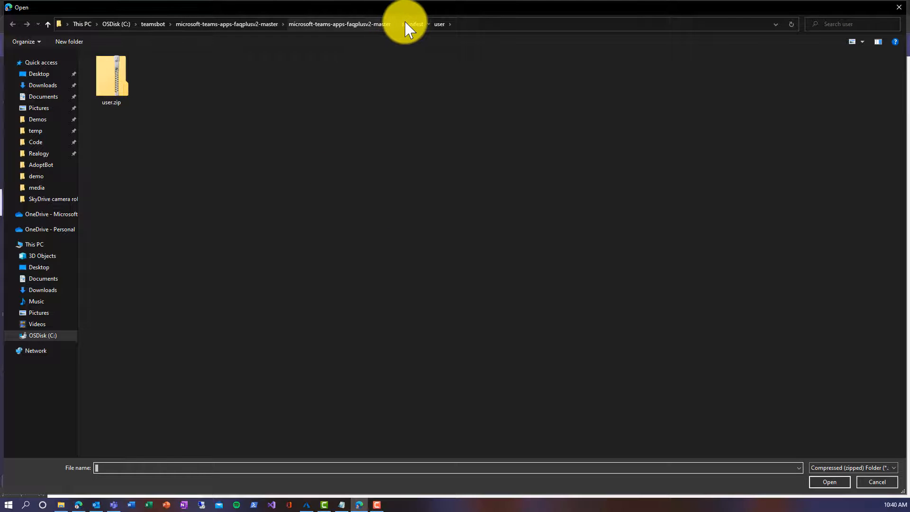
{"action": "left_click", "coordinate": [406, 24]}
{"action": "double_click", "coordinate": [127, 91]}
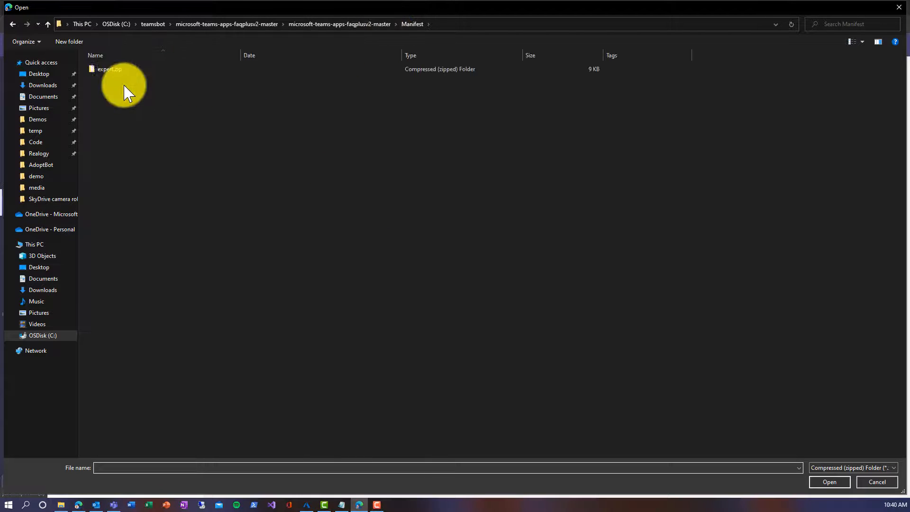
{"action": "double_click", "coordinate": [119, 69]}
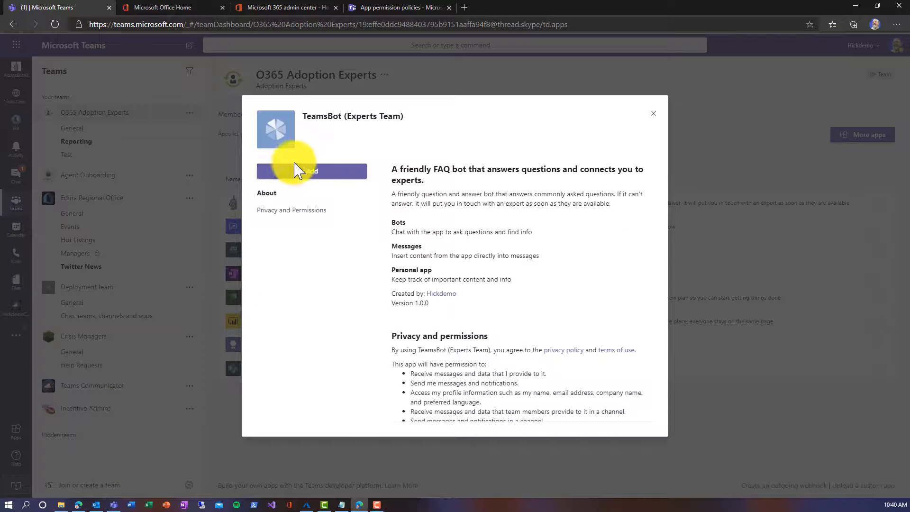
{"action": "left_click", "coordinate": [298, 170]}
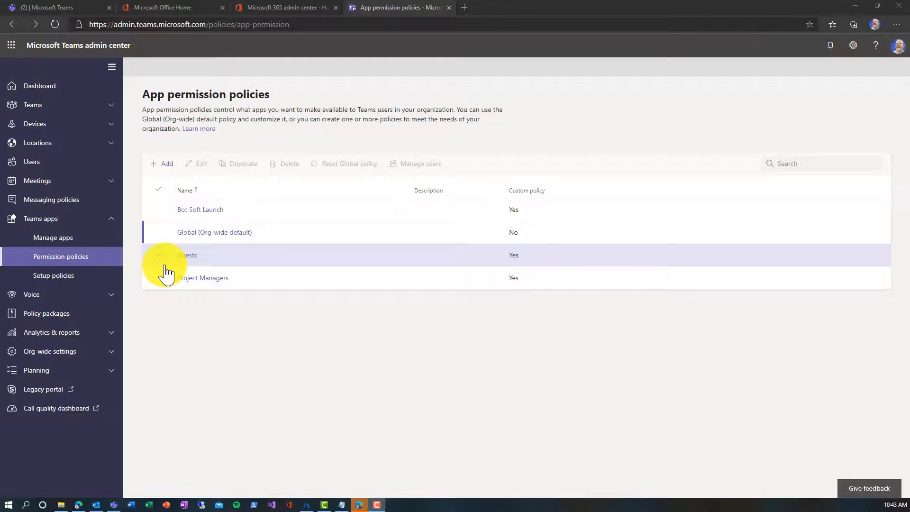
Step: Search 'teamsbot' in the Global setup policy and add TeamsBot to its pinned apps
{"action": "left_click", "coordinate": [72, 286]}
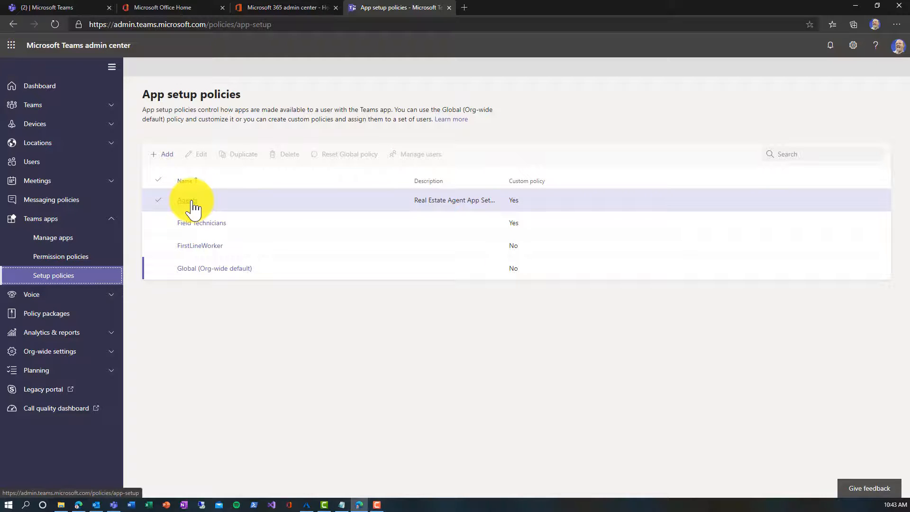
{"action": "left_click", "coordinate": [209, 275]}
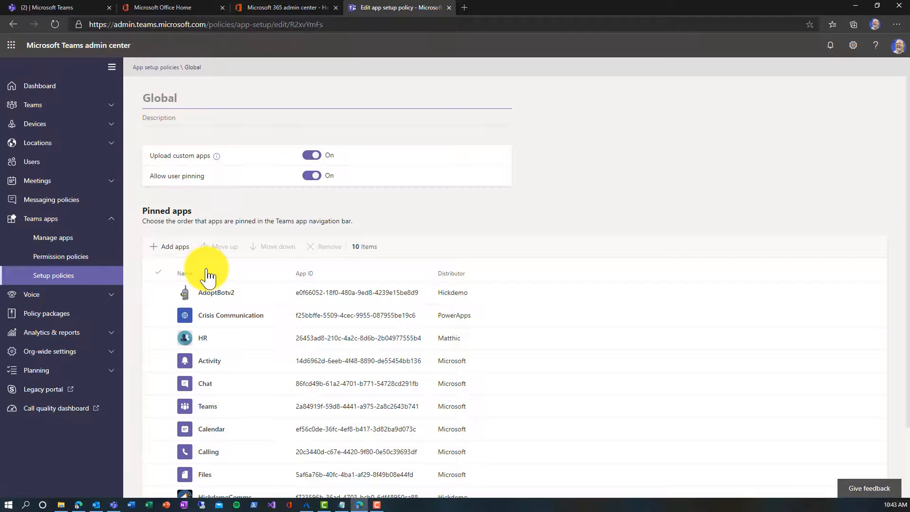
{"action": "scroll", "coordinate": [207, 270], "scroll_direction": "down", "scroll_amount": 2}
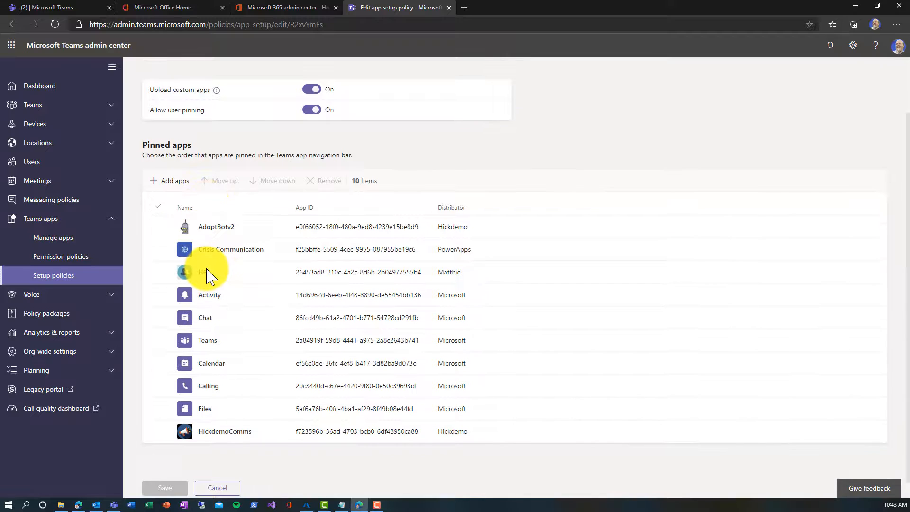
{"action": "left_click", "coordinate": [181, 182]}
{"action": "type", "text": "teamsqbot"}
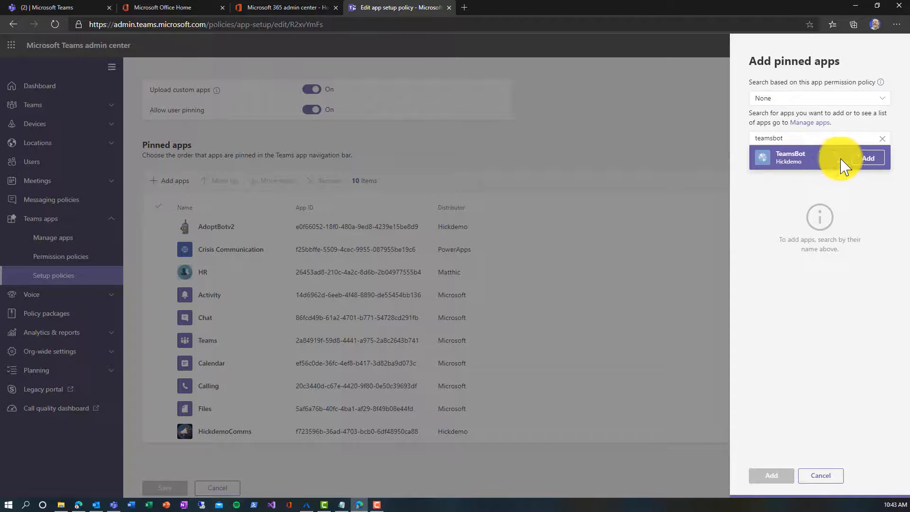
{"action": "left_click", "coordinate": [867, 159]}
{"action": "left_click", "coordinate": [773, 475]}
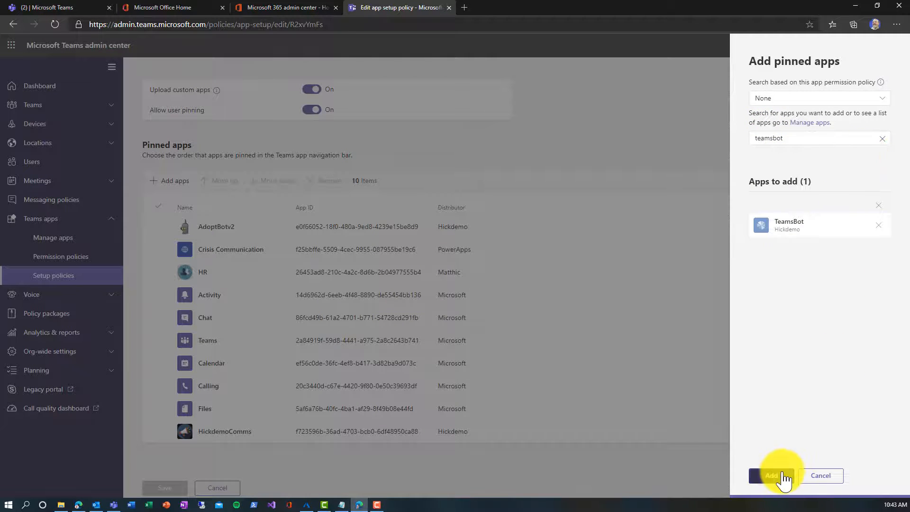
{"action": "scroll", "coordinate": [334, 400], "scroll_direction": "down", "scroll_amount": 1}
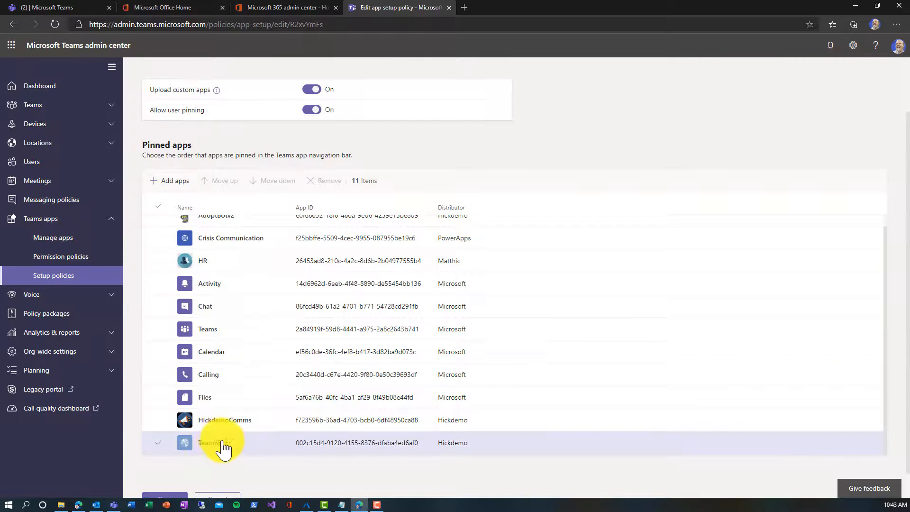
{"action": "left_click", "coordinate": [160, 445]}
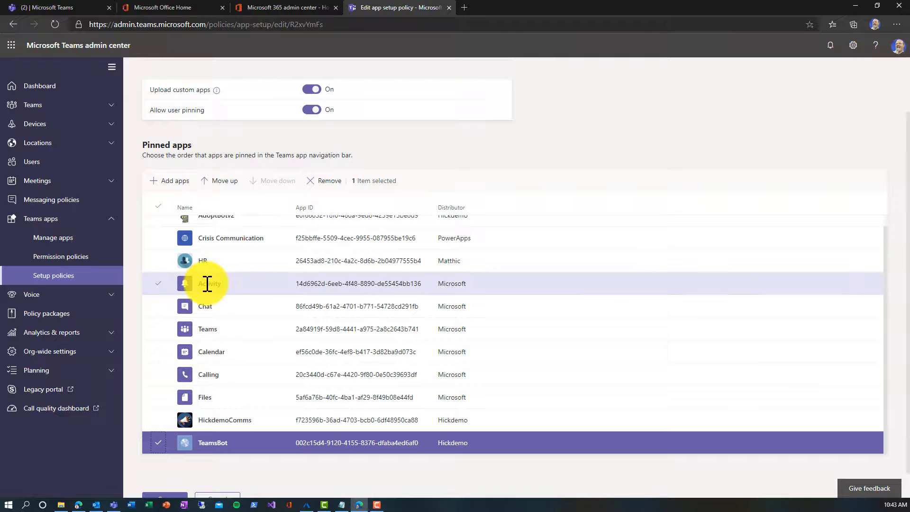
{"action": "scroll", "coordinate": [223, 392], "scroll_direction": "down", "scroll_amount": 1}
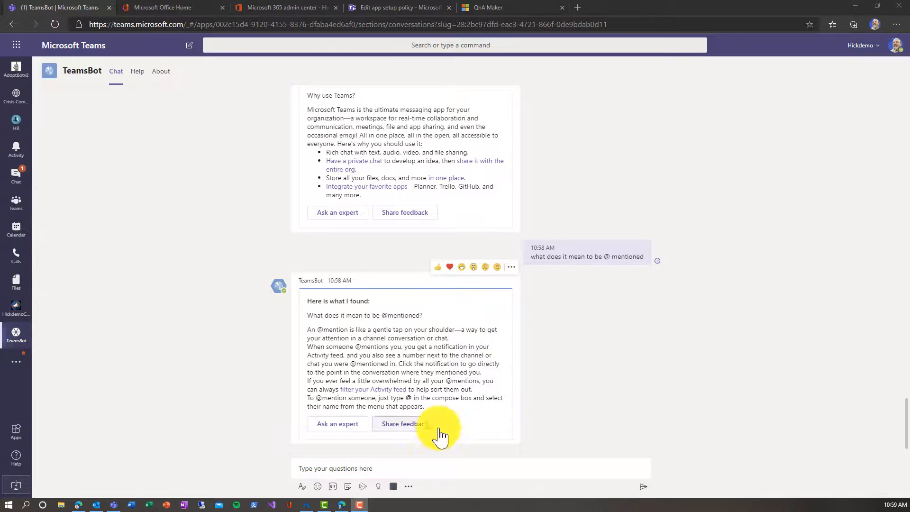
Step: Ask TeamsBot 'order a headset' and 'get smart', then return to the team channels
{"action": "left_click", "coordinate": [429, 467]}
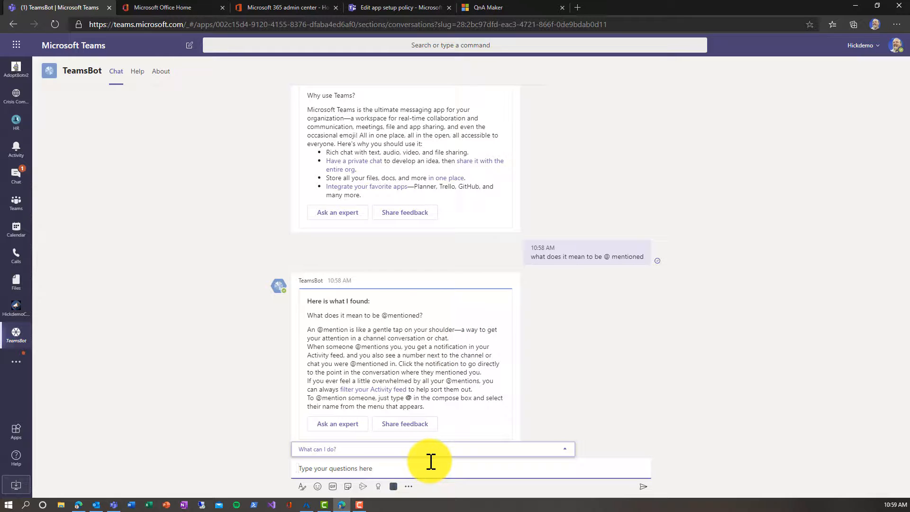
{"action": "type", "text": "order a "}
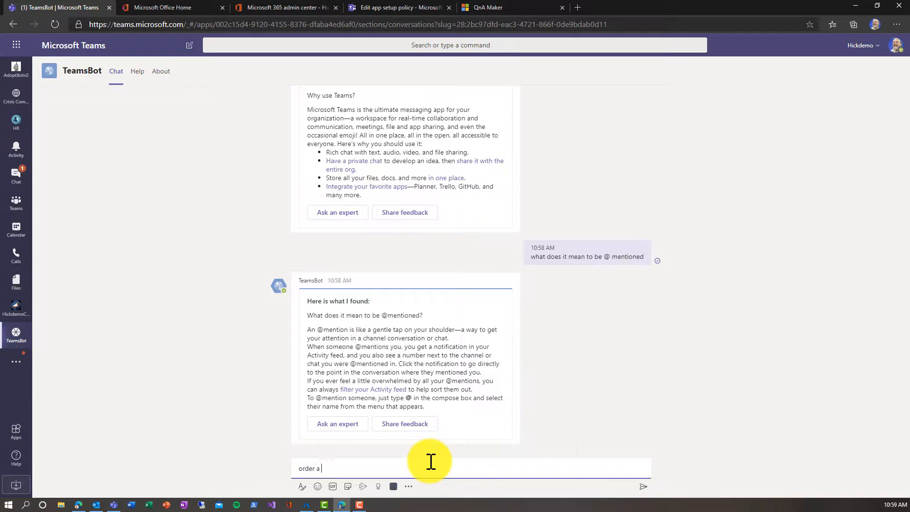
{"action": "type", "text": "headset"}
{"action": "key", "text": "Return"}
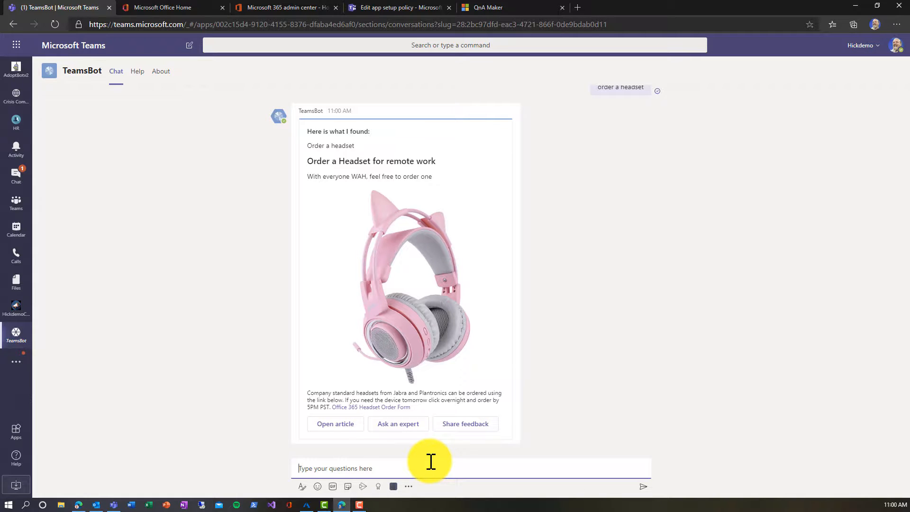
{"action": "type", "text": "get smart"}
{"action": "key", "text": "Return"}
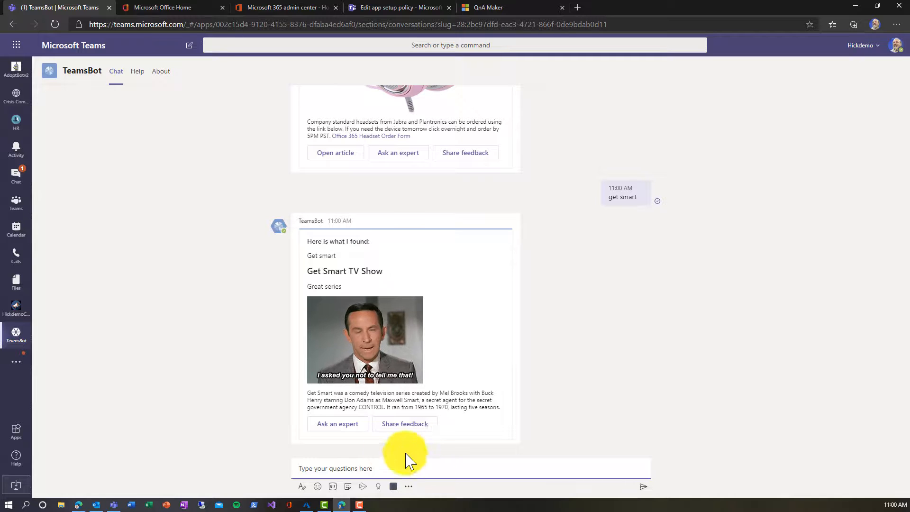
{"action": "left_click", "coordinate": [13, 215]}
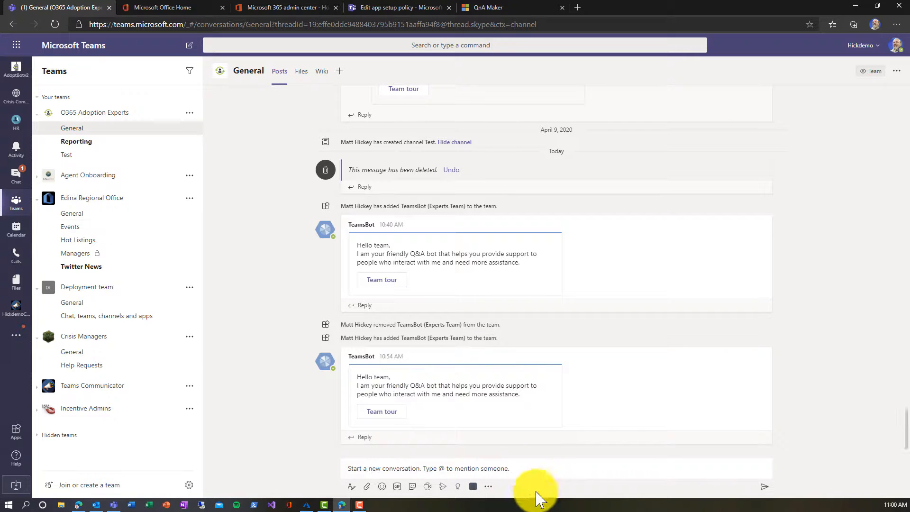
Step: Open the AdoptBotv2 (Experts Team) extension and view Unassigned, Assigned, then Knowledge base
{"action": "left_click", "coordinate": [473, 486]}
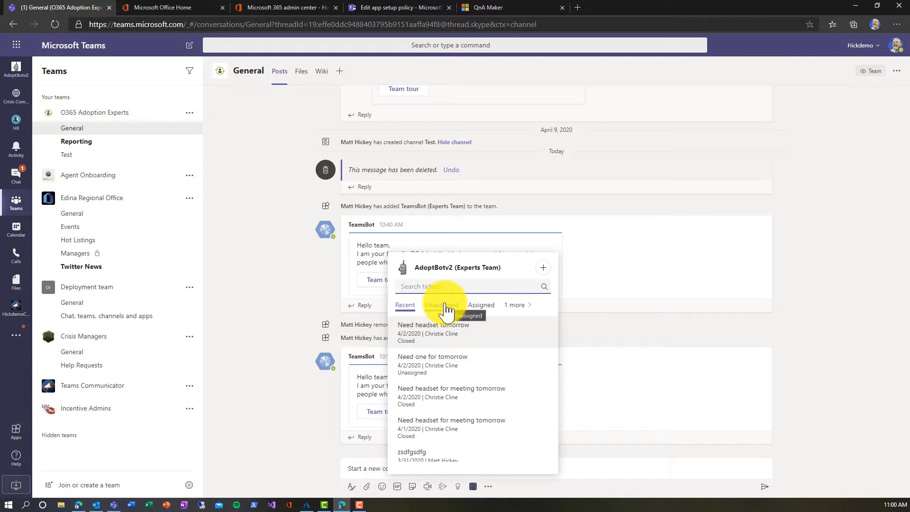
{"action": "left_click", "coordinate": [442, 305]}
{"action": "left_click", "coordinate": [480, 307]}
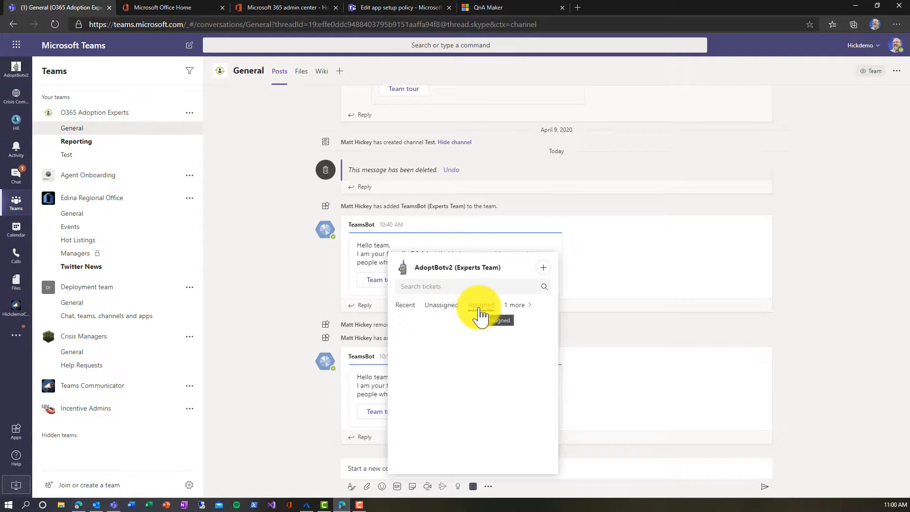
{"action": "left_click", "coordinate": [515, 313]}
{"action": "left_click", "coordinate": [512, 328]}
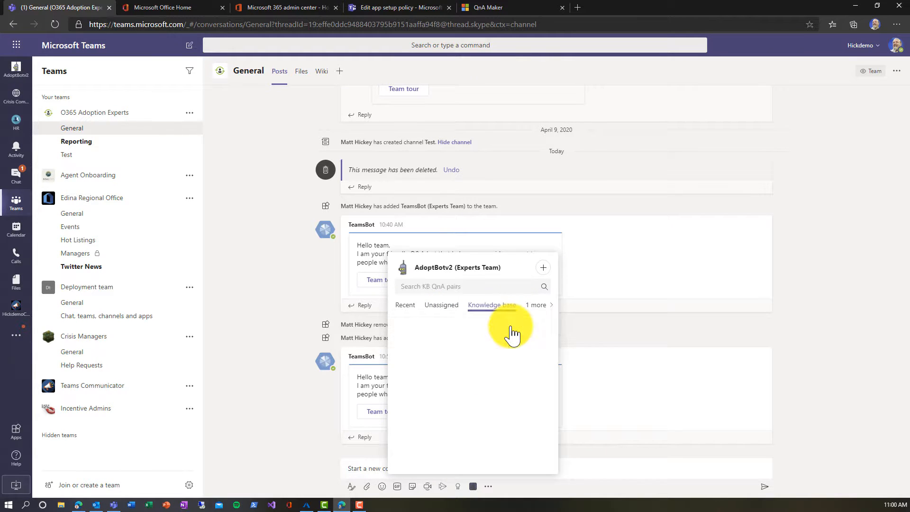